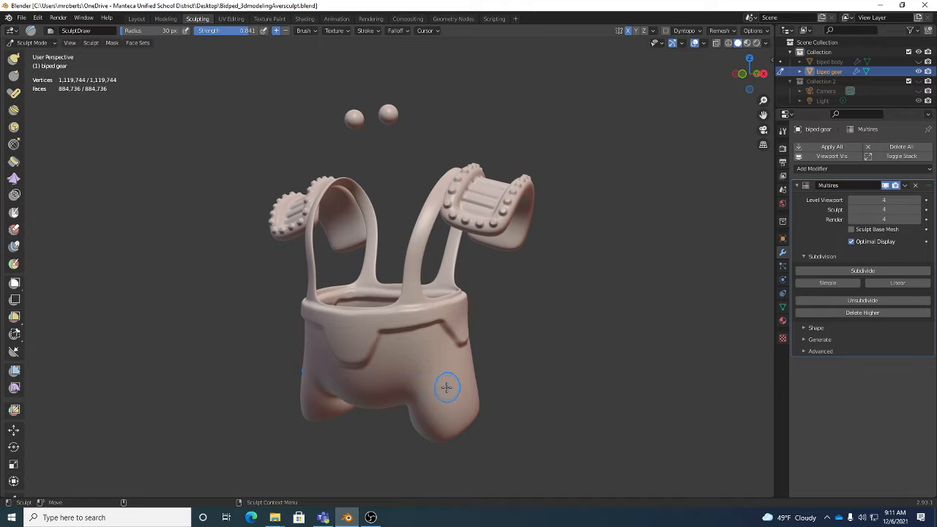
pyautogui.moveTo(444, 387)
pyautogui.mouseDown(button='middle')
pyautogui.moveTo(423, 354)
pyautogui.moveTo(433, 364)
pyautogui.moveTo(435, 357)
pyautogui.mouseUp(button='middle')
pyautogui.scroll(2, 422, 355)
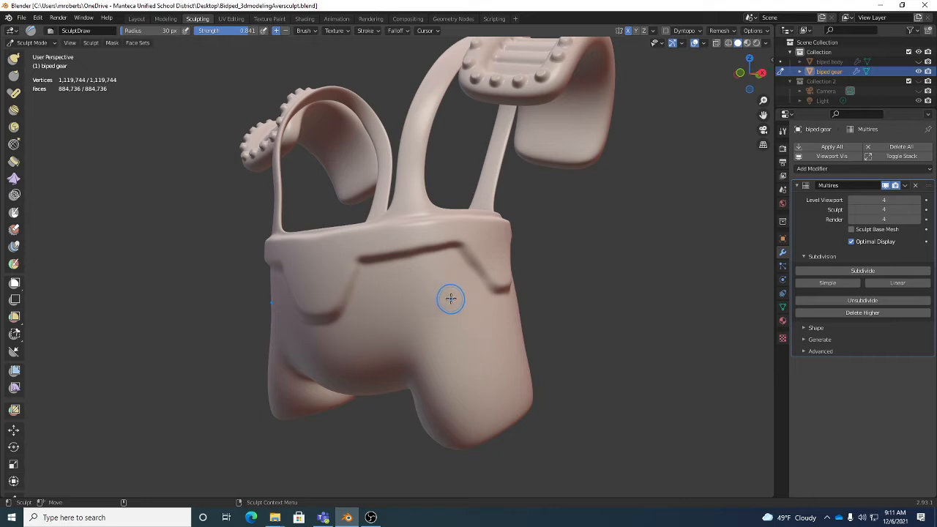
pyautogui.click(370, 30)
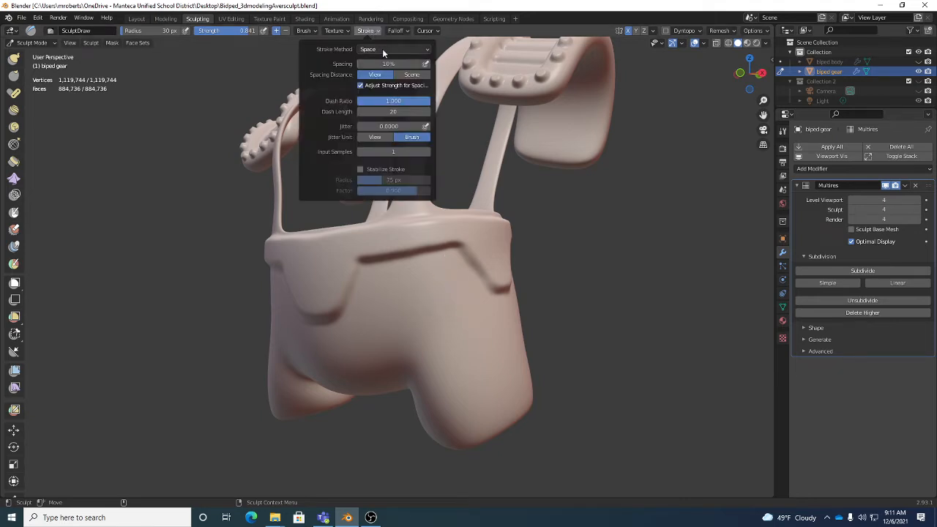
pyautogui.click(369, 49)
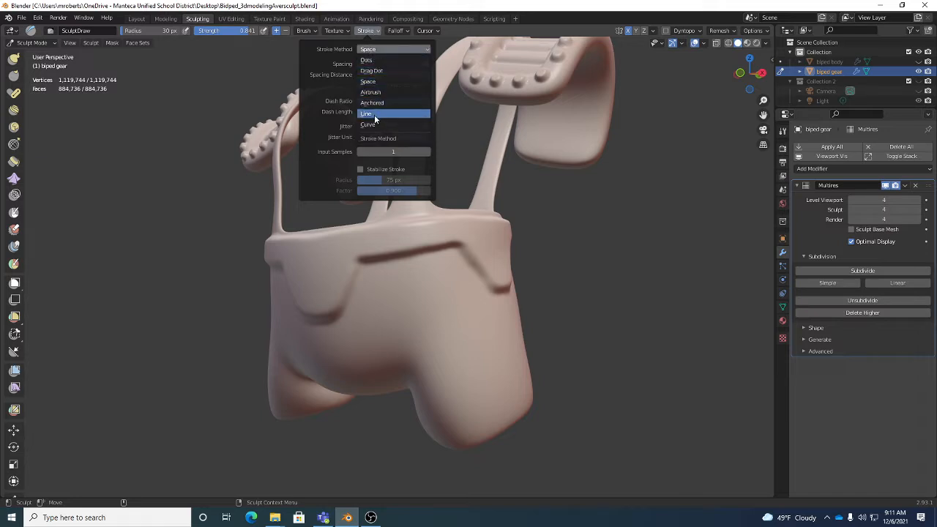
pyautogui.click(384, 70)
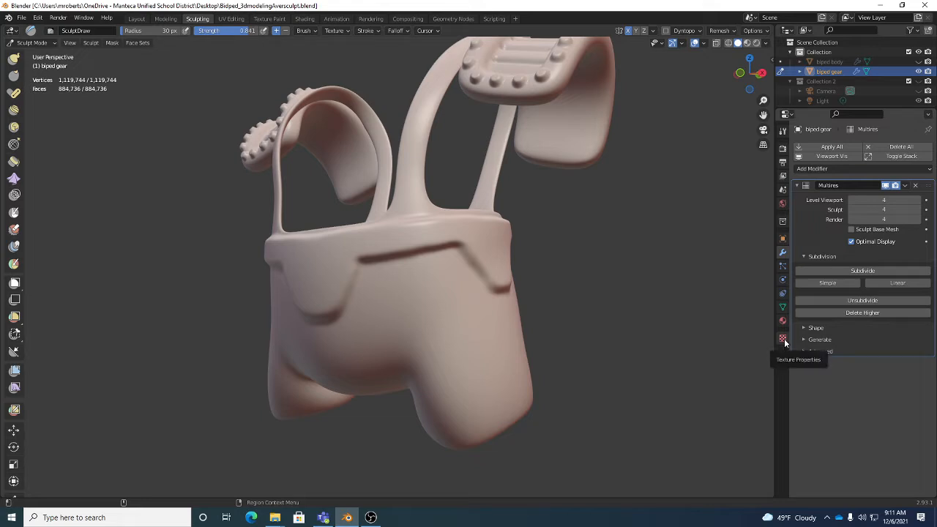
# Create a new texture for the Draw brush and select it as the brush's texture
pyautogui.click(336, 30)
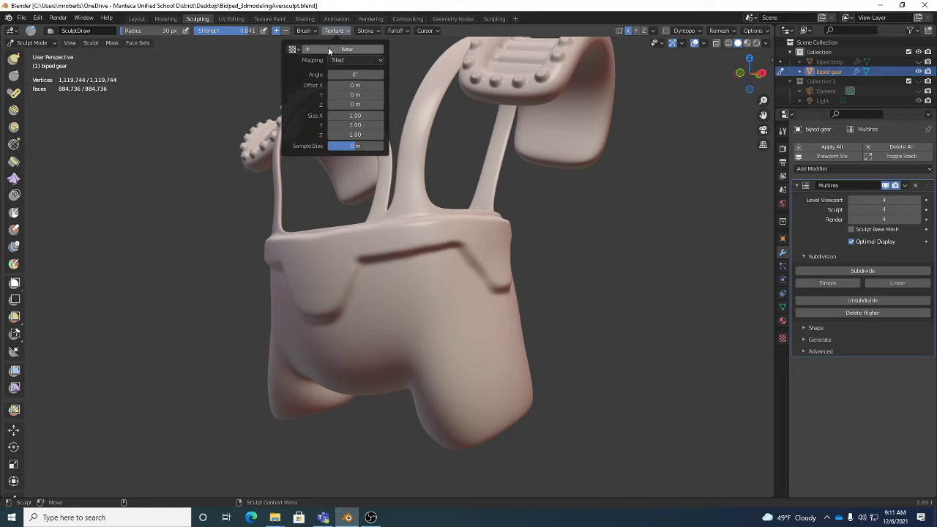
pyautogui.click(328, 49)
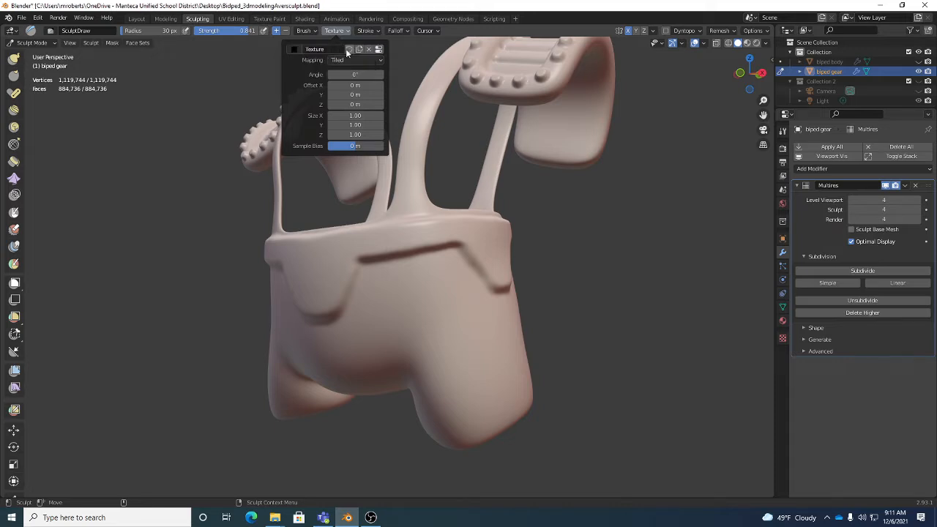
pyautogui.click(296, 48)
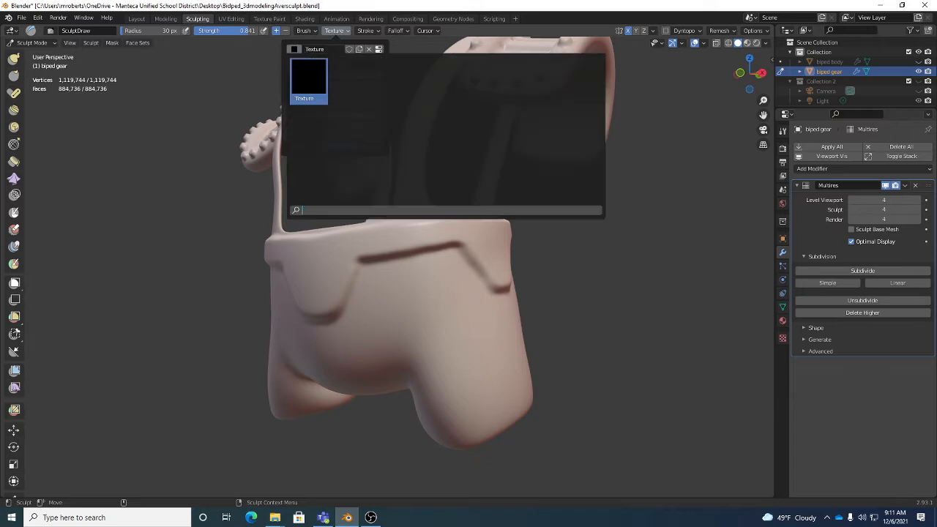
pyautogui.click(308, 80)
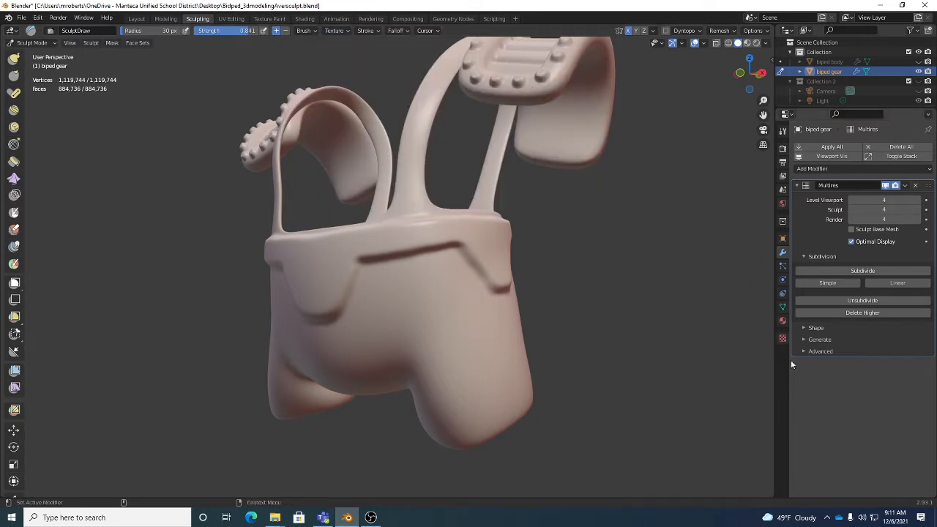
# Start opening an image for the brush texture from the texture properties and display the files as thumbnails
pyautogui.click(782, 338)
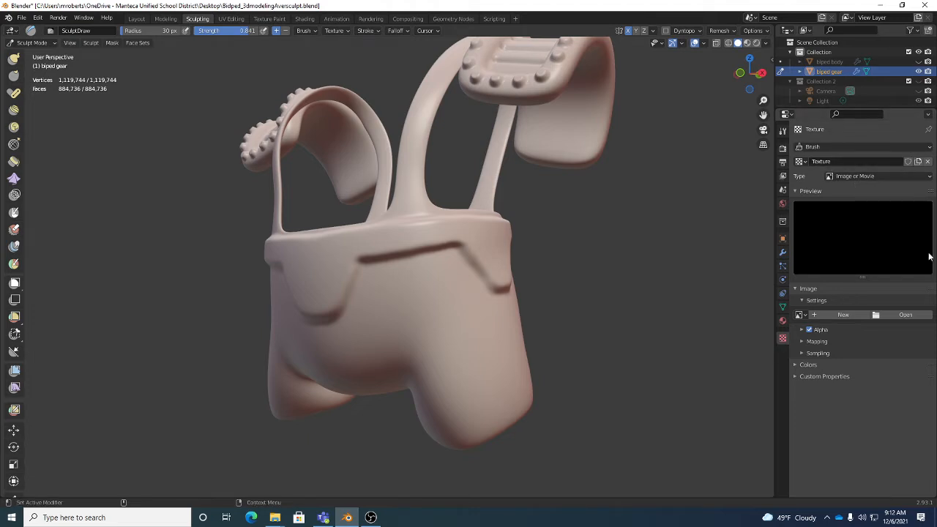
pyautogui.click(335, 31)
pyautogui.click(897, 315)
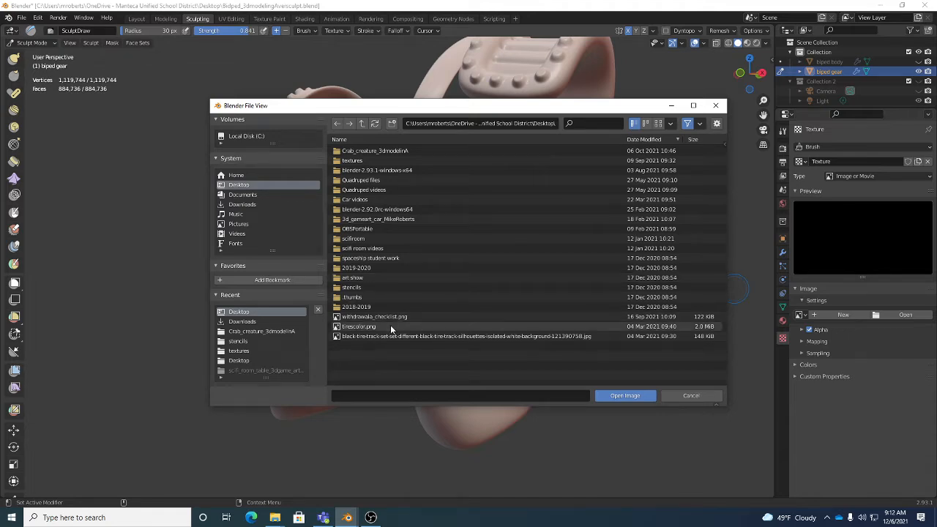
pyautogui.click(658, 123)
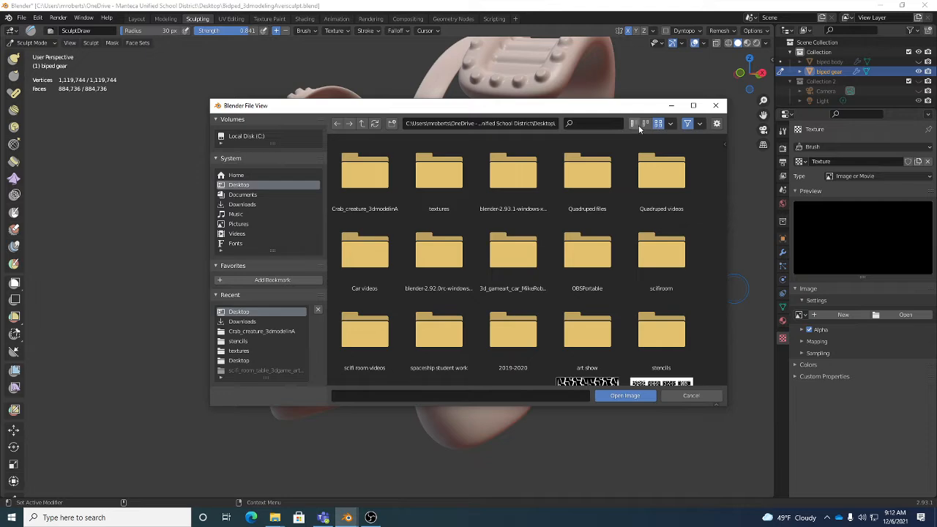
pyautogui.click(634, 123)
pyautogui.click(645, 124)
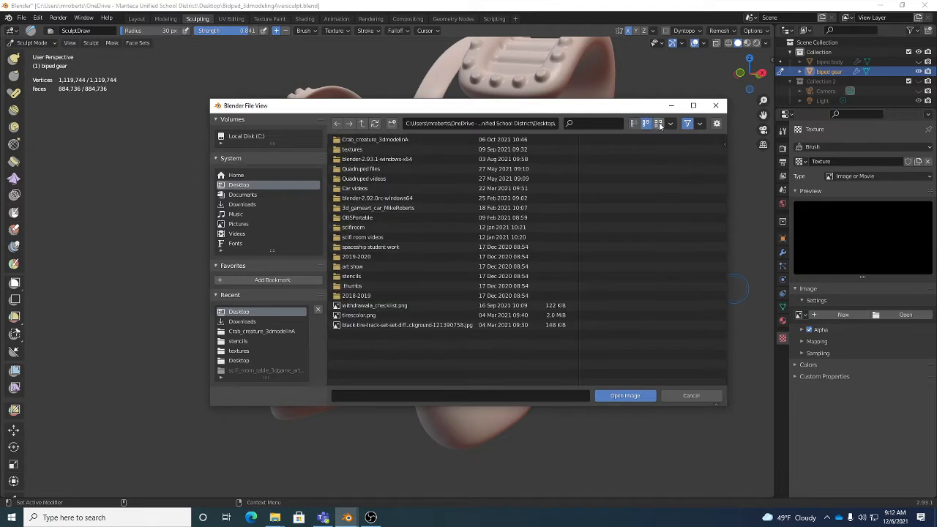
pyautogui.click(658, 123)
pyautogui.scroll(-2, 655, 249)
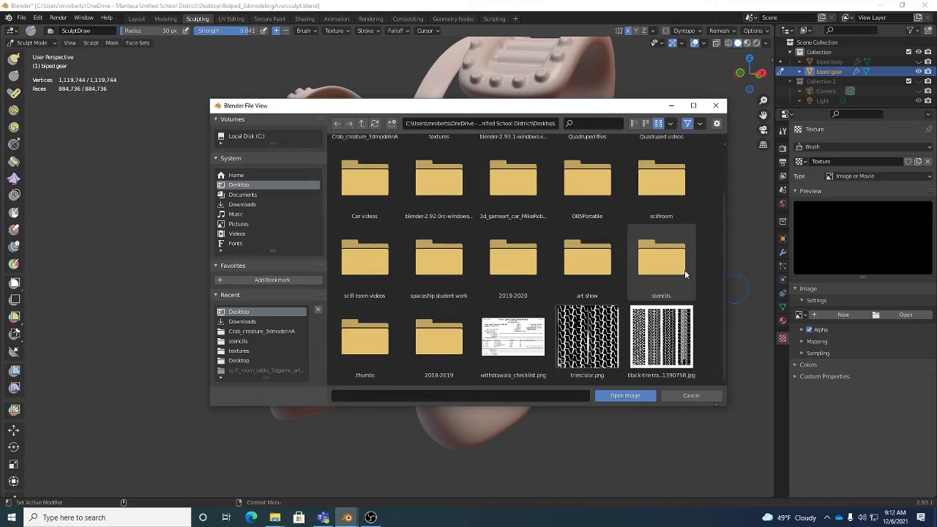
pyautogui.scroll(2, 613, 293)
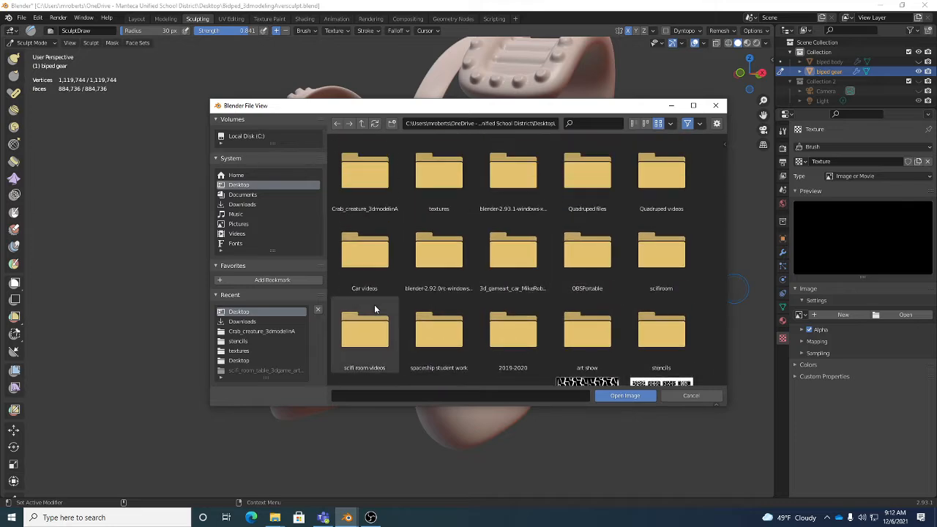
# Load the image of white spots on black, the first file in the textures folder, into the brush texture
pyautogui.click(242, 340)
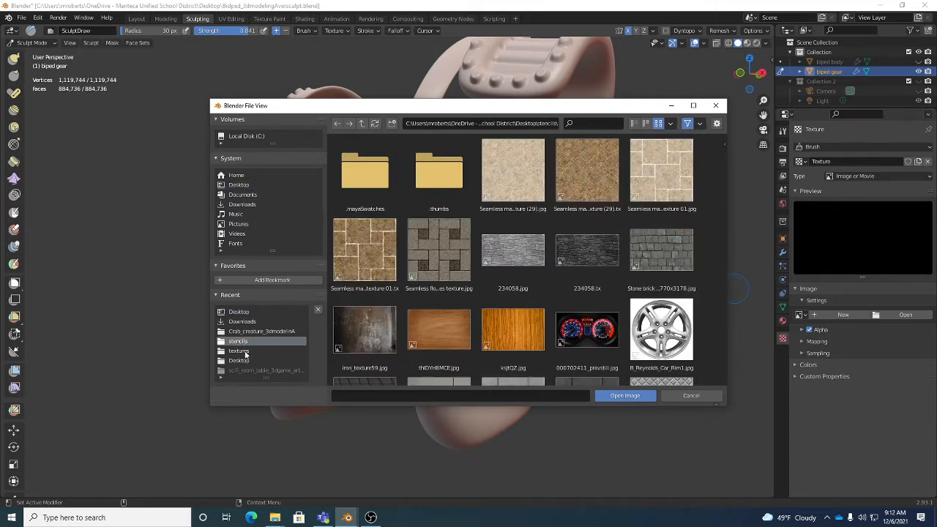
pyautogui.click(245, 351)
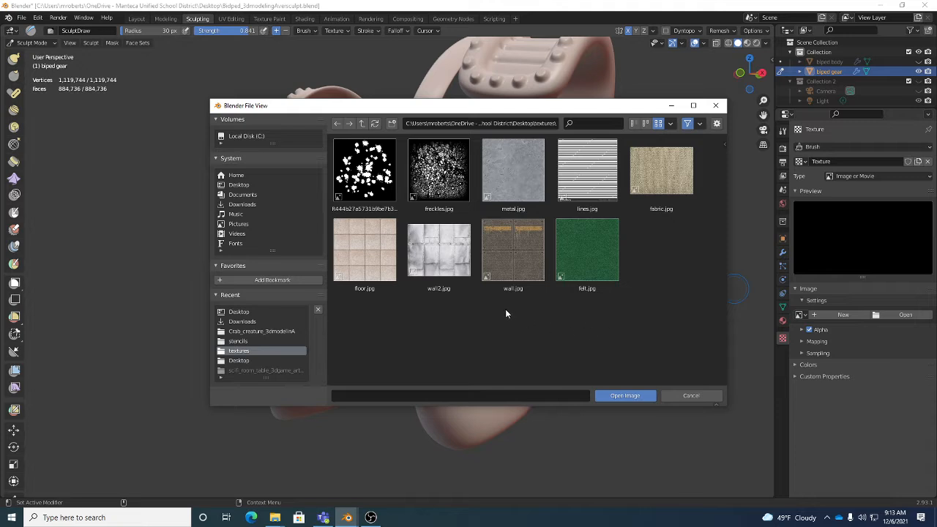
pyautogui.click(366, 172)
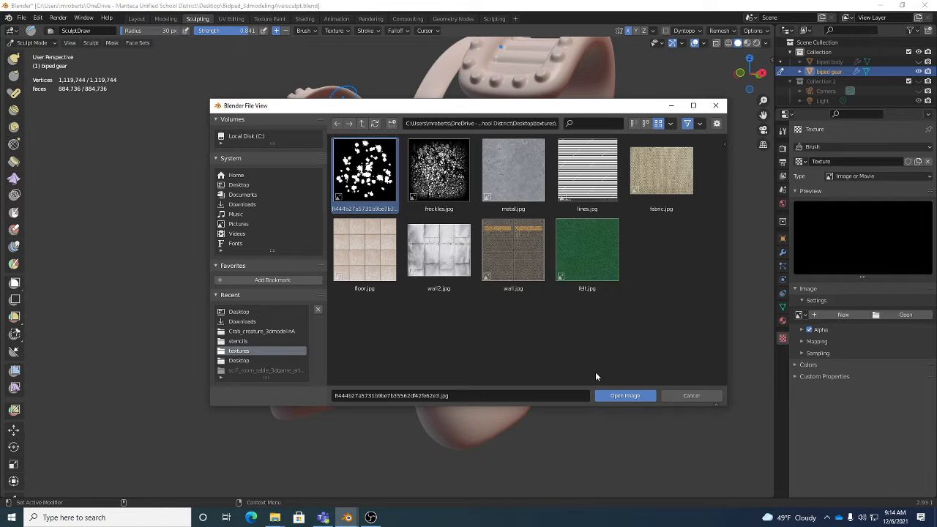
pyautogui.click(622, 396)
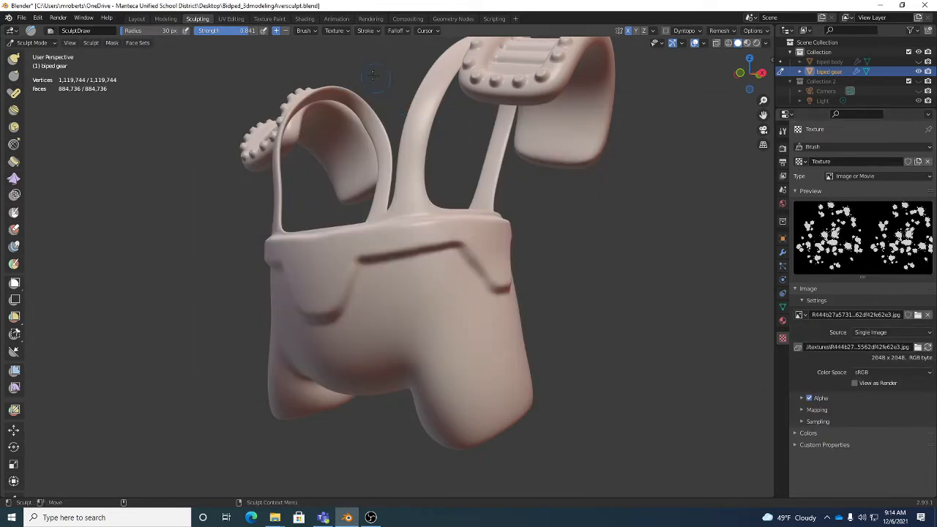
# Select the texture holding the white-spots image as the Draw brush's texture
pyautogui.click(333, 31)
pyautogui.click(295, 50)
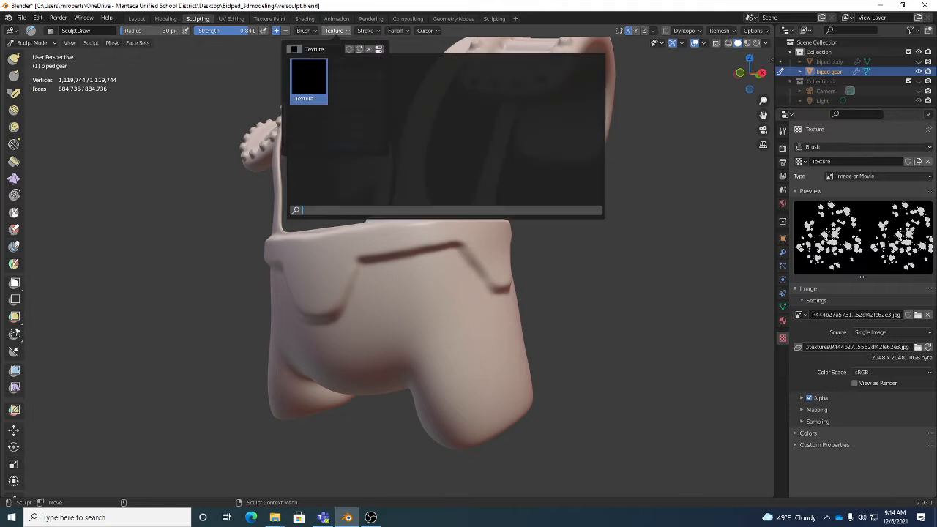
pyautogui.click(312, 78)
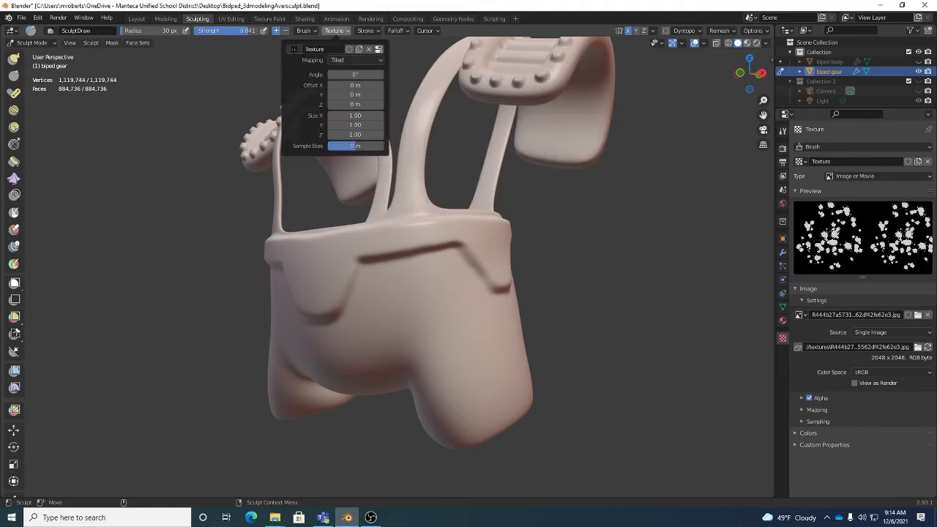
pyautogui.click(294, 50)
pyautogui.click(308, 78)
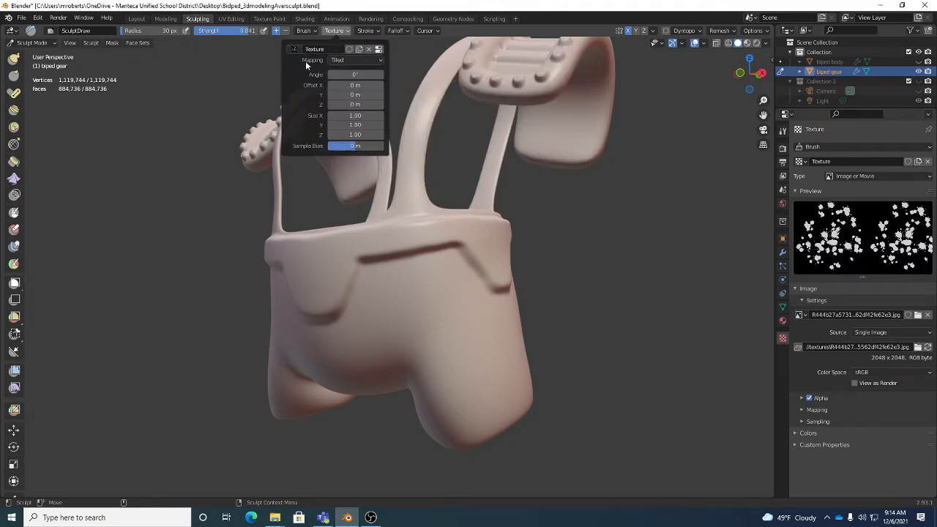
# Set the brush texture's mapping to View Plane
pyautogui.click(331, 31)
pyautogui.click(346, 59)
pyautogui.click(351, 60)
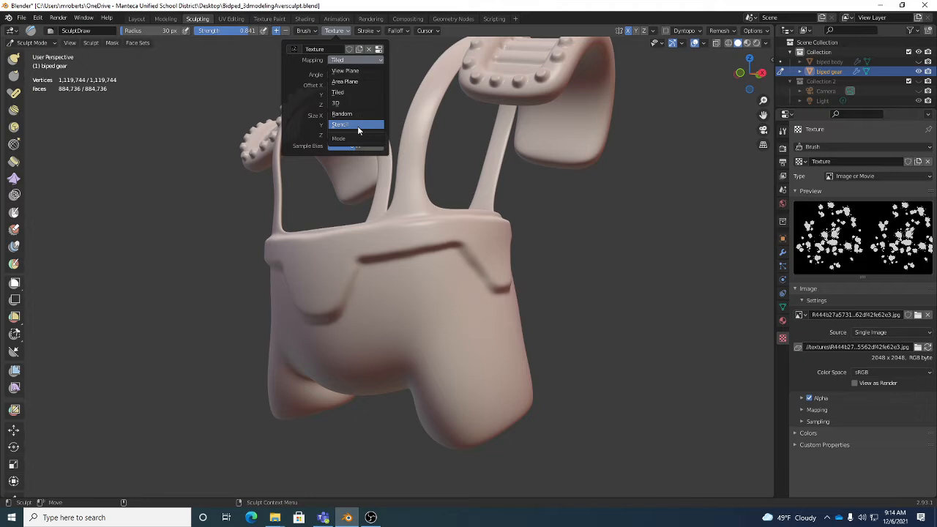
pyautogui.click(349, 71)
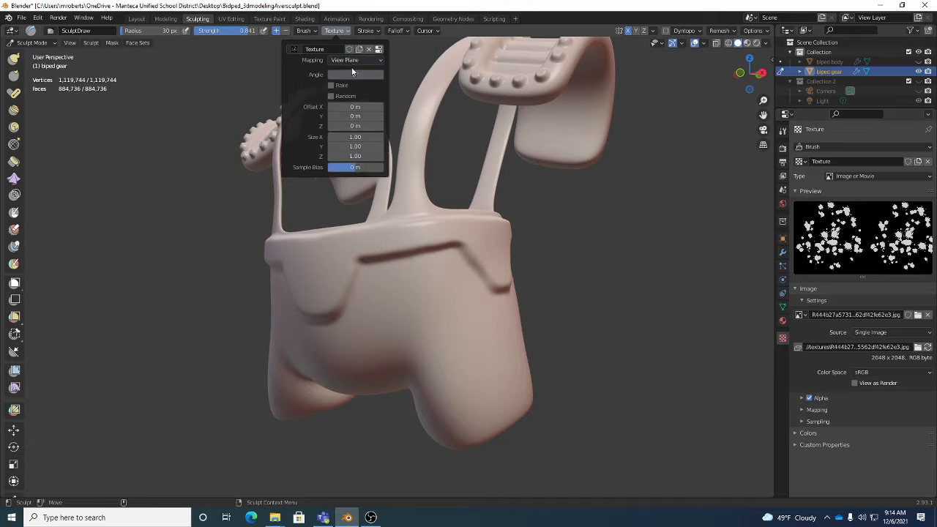
# Review the Draw brush's stroke settings, its assigned texture and the available texture mapping modes, keeping View Plane mapping
pyautogui.click(365, 30)
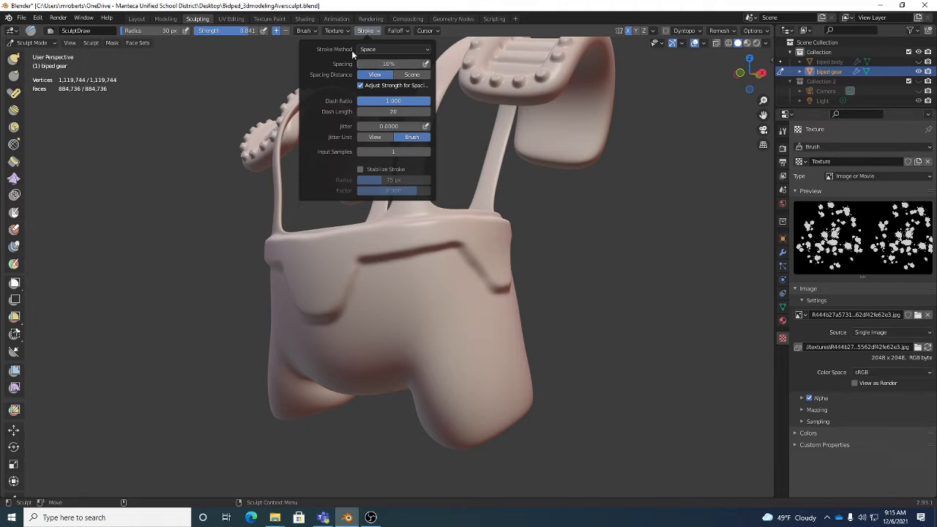
pyautogui.click(337, 31)
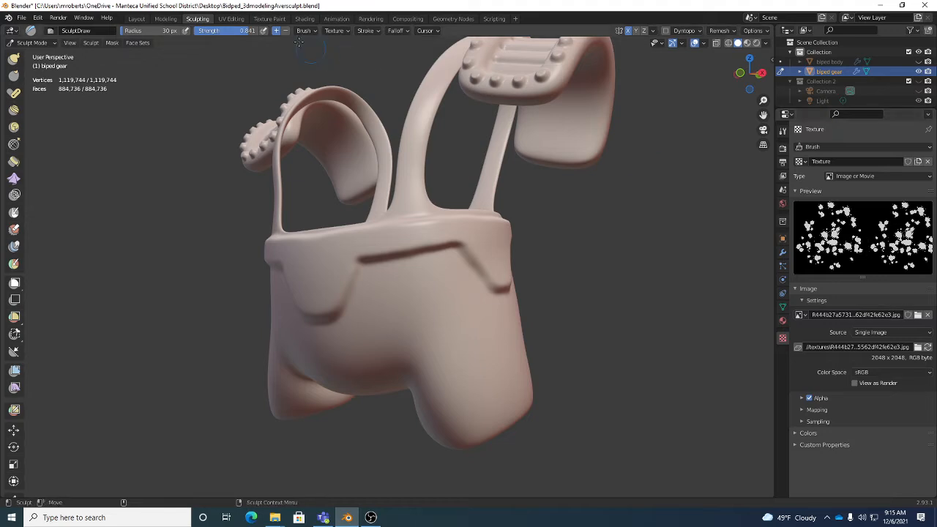
pyautogui.click(336, 31)
pyautogui.click(294, 49)
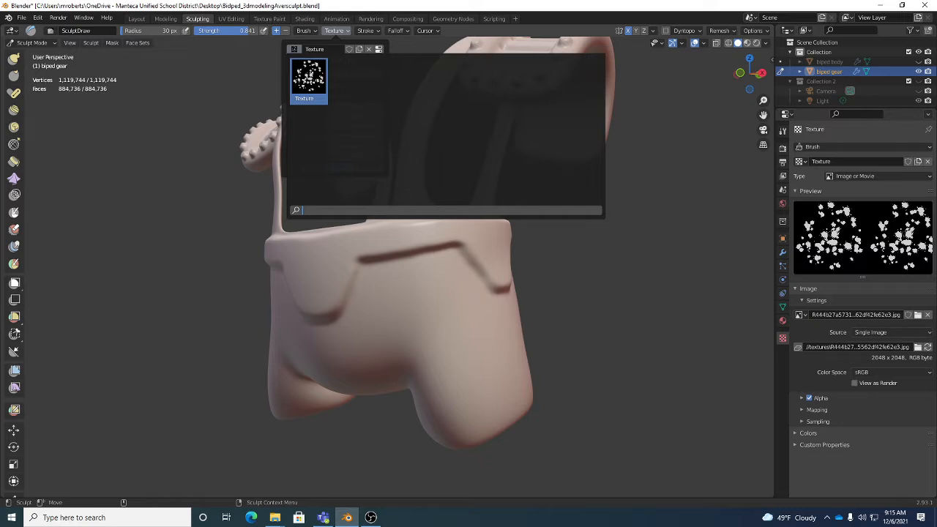
pyautogui.click(300, 51)
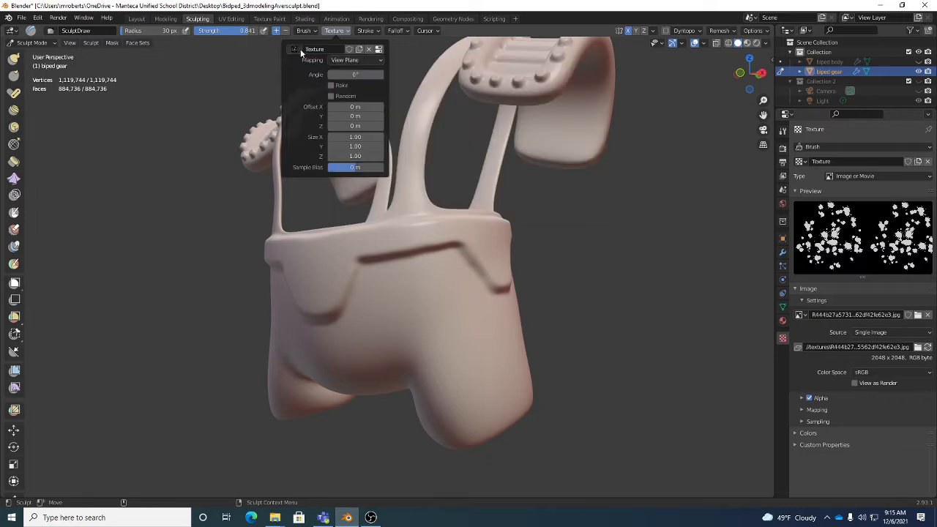
pyautogui.click(338, 61)
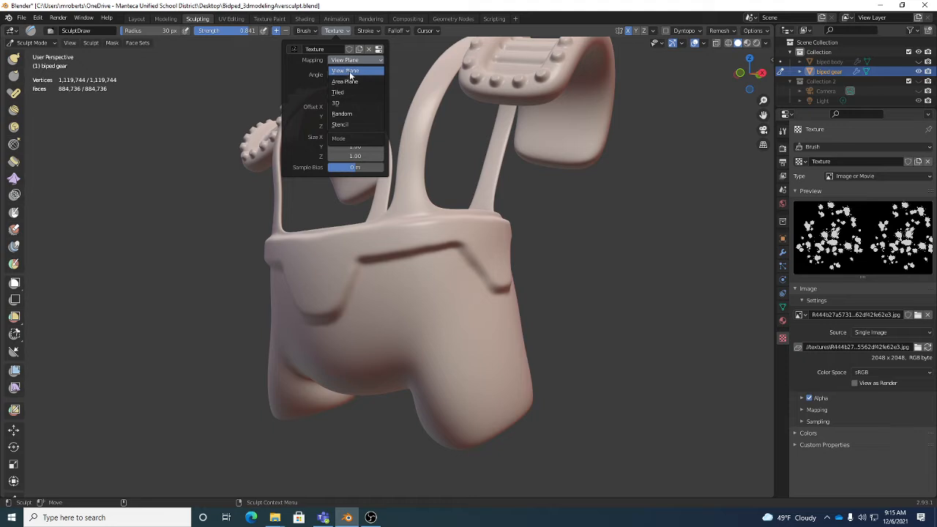
pyautogui.click(350, 125)
pyautogui.click(372, 30)
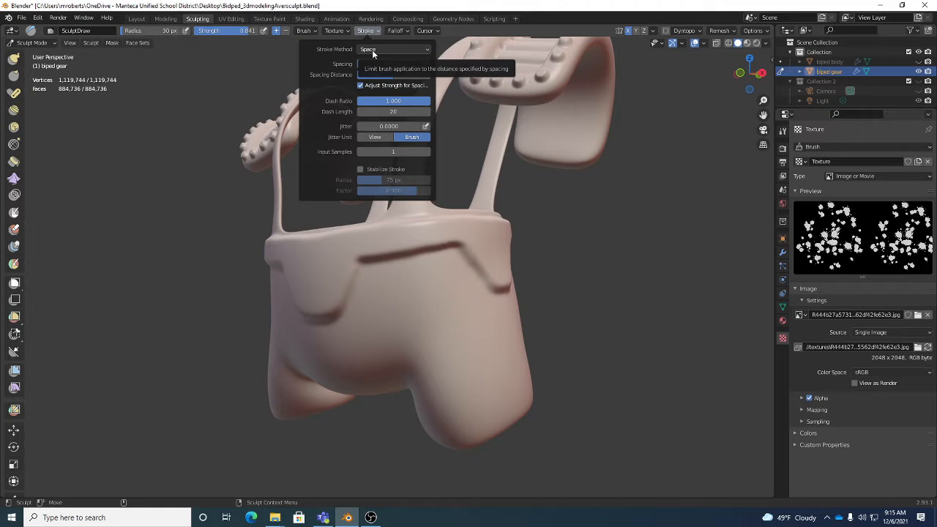
pyautogui.moveTo(332, 31)
pyautogui.click(349, 61)
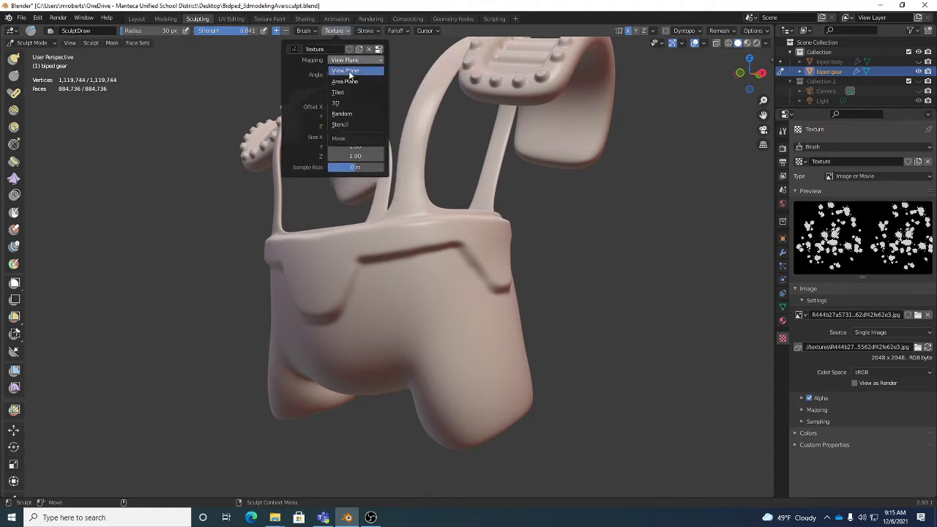
pyautogui.click(350, 71)
pyautogui.click(353, 59)
pyautogui.click(351, 71)
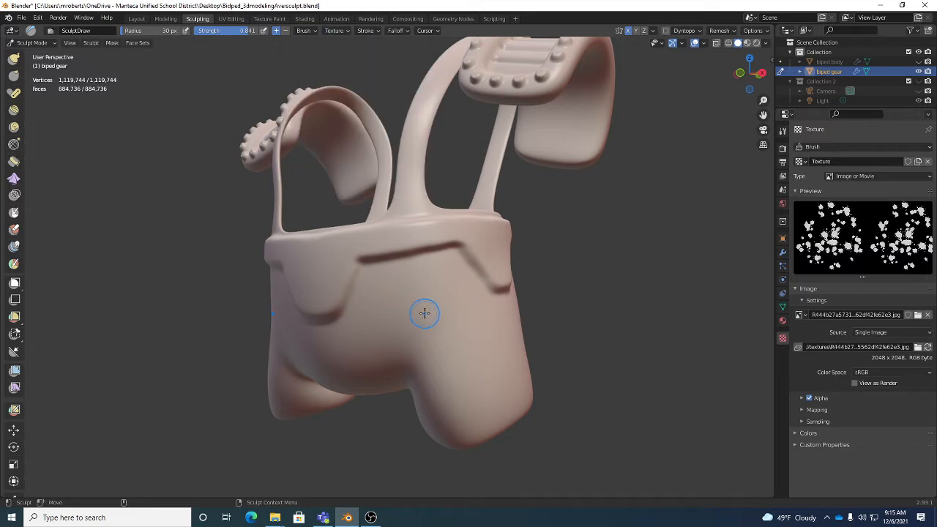
# Set the Draw brush's strength to 0.626
pyautogui.moveTo(423, 312); pyautogui.dragTo(427, 310, button='middle')
pyautogui.scroll(4, 427, 309)
pyautogui.scroll(-5, 426, 211)
pyautogui.keyDown('alt'); pyautogui.moveTo(427, 211); pyautogui.dragTo(431, 222); pyautogui.keyUp('alt')
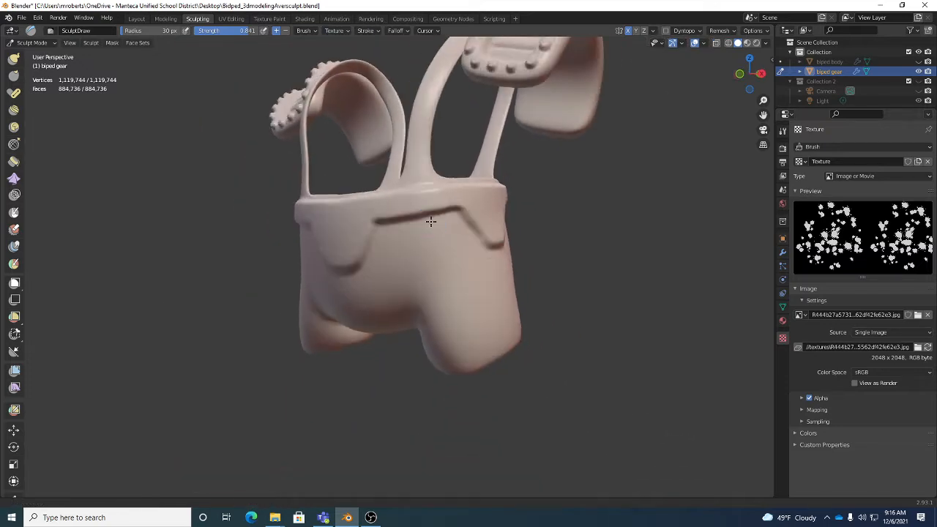
pyautogui.scroll(1, 431, 222)
pyautogui.moveTo(242, 34); pyautogui.dragTo(229, 34)
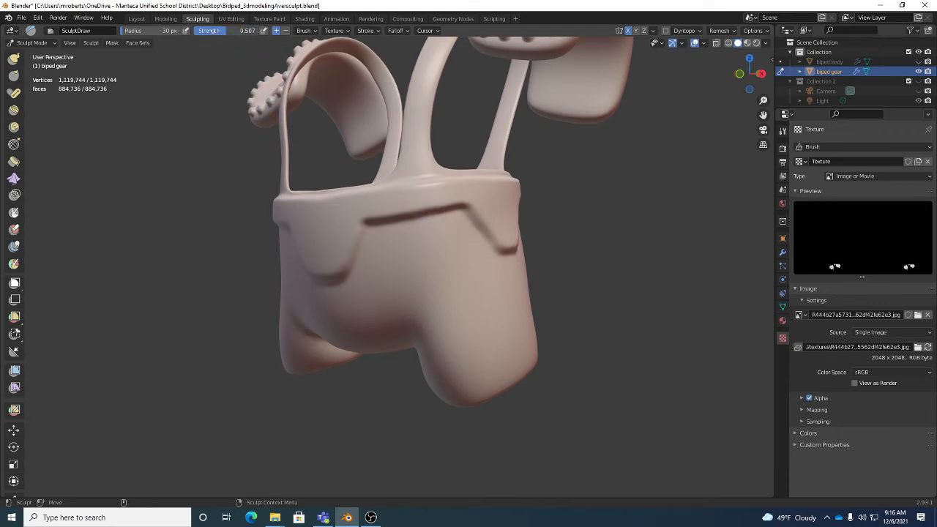
pyautogui.scroll(3, 15, 214)
pyautogui.scroll(5, 15, 214)
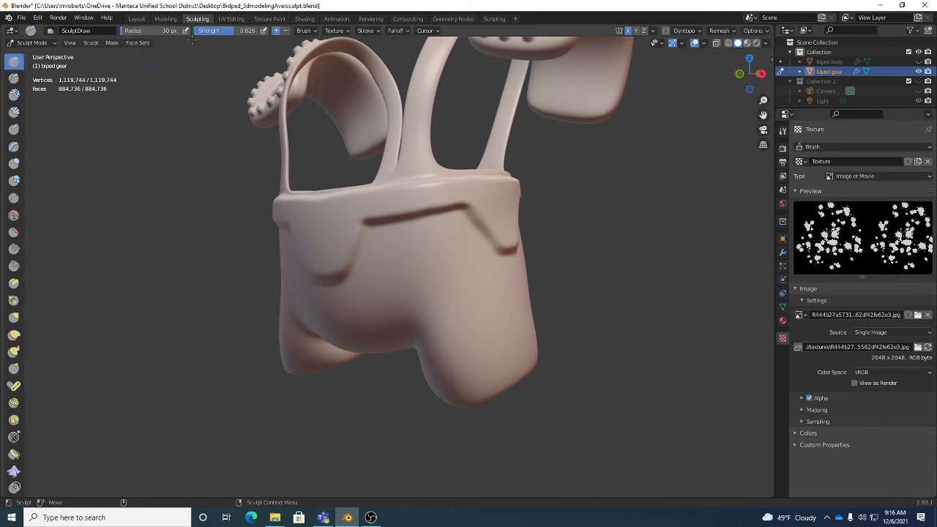
# Set the Draw brush's radius to 64 px, try a textured stroke on the front of the shorts, and undo it
pyautogui.click(308, 31)
pyautogui.press('f')
pyautogui.moveTo(468, 243)
pyautogui.mouseDown()
pyautogui.moveTo(382, 248)
pyautogui.moveTo(453, 258)
pyautogui.moveTo(485, 297)
pyautogui.moveTo(388, 309)
pyautogui.moveTo(485, 310)
pyautogui.moveTo(506, 339)
pyautogui.mouseUp()
pyautogui.moveTo(506, 339); pyautogui.dragTo(429, 276, button='middle')
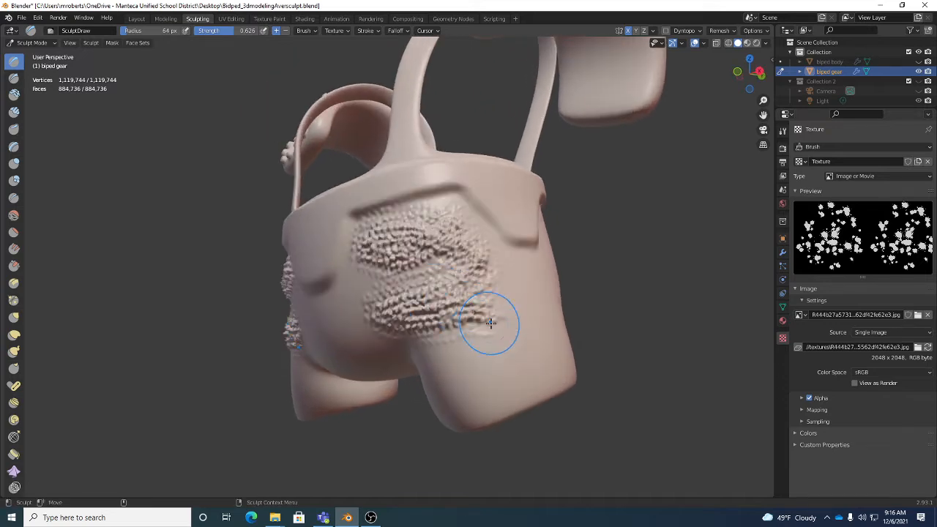
pyautogui.hotkey('ctrl', 'z')
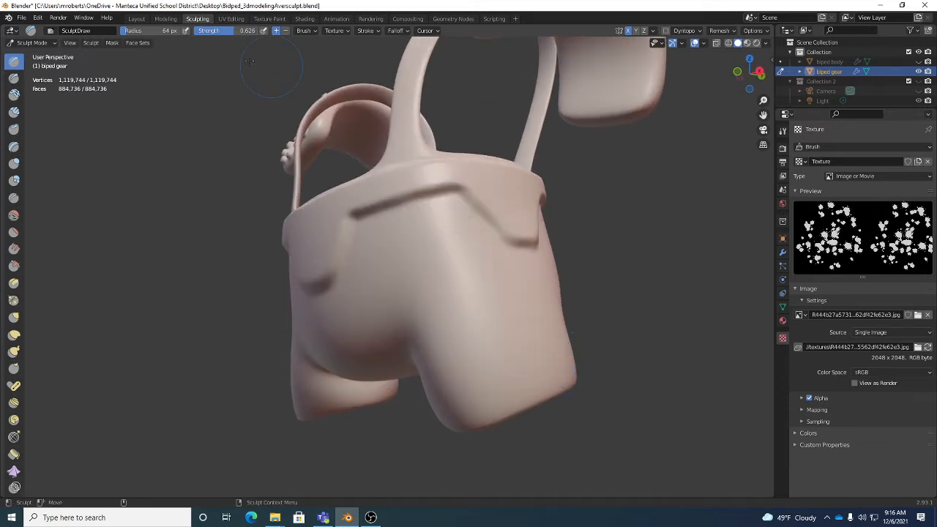
# Set the Draw brush's strength to 0.315, try a textured stroke on the shorts' leg, and undo it
pyautogui.moveTo(227, 28); pyautogui.dragTo(208, 28)
pyautogui.moveTo(432, 223)
pyautogui.mouseDown()
pyautogui.moveTo(412, 232)
pyautogui.moveTo(456, 236)
pyautogui.moveTo(398, 273)
pyautogui.moveTo(473, 278)
pyautogui.moveTo(468, 236)
pyautogui.moveTo(432, 304)
pyautogui.moveTo(468, 318)
pyautogui.moveTo(490, 272)
pyautogui.moveTo(472, 344)
pyautogui.moveTo(495, 329)
pyautogui.moveTo(458, 369)
pyautogui.moveTo(504, 289)
pyautogui.mouseUp()
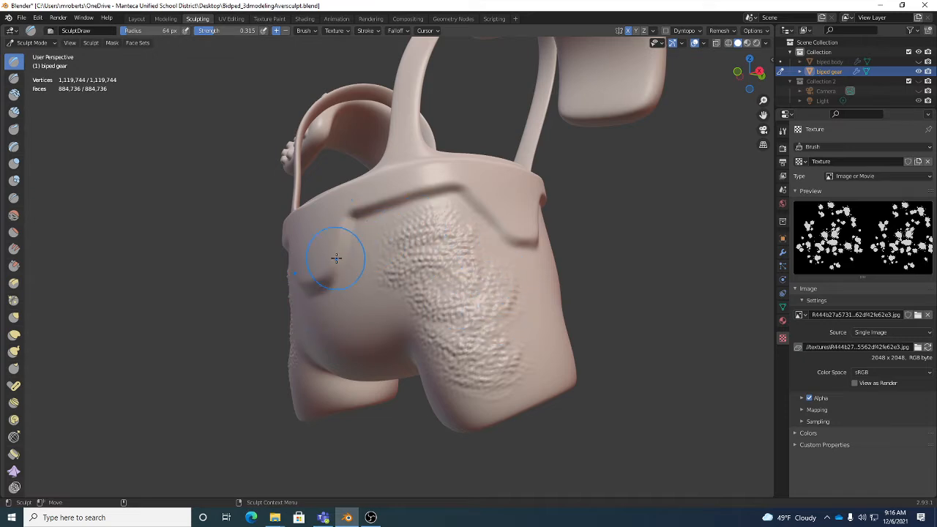
pyautogui.hotkey('ctrl', 'z')
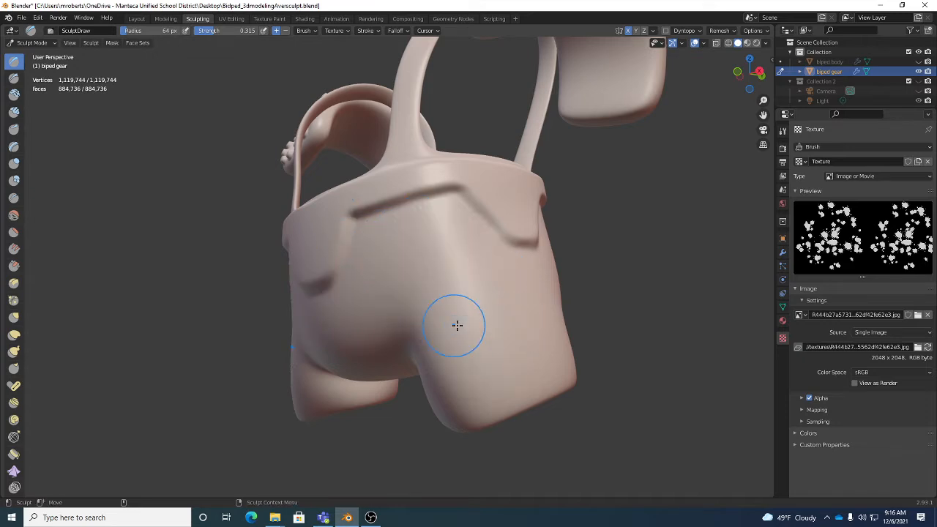
# Try a stroke spacing of 112% by placing separate texture dabs from the front of the shorts around to the back
pyautogui.click(368, 31)
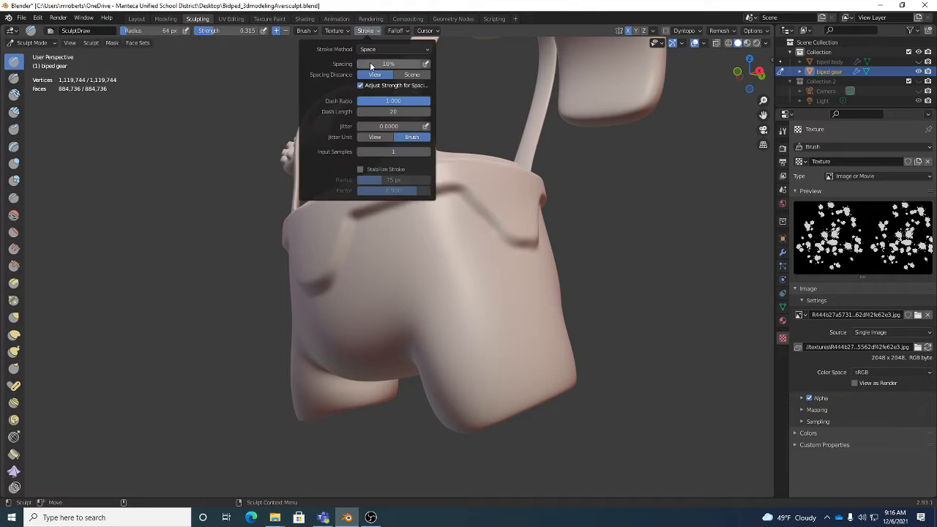
pyautogui.moveTo(367, 64); pyautogui.dragTo(434, 64)
pyautogui.click(418, 244)
pyautogui.moveTo(454, 298); pyautogui.dragTo(473, 315)
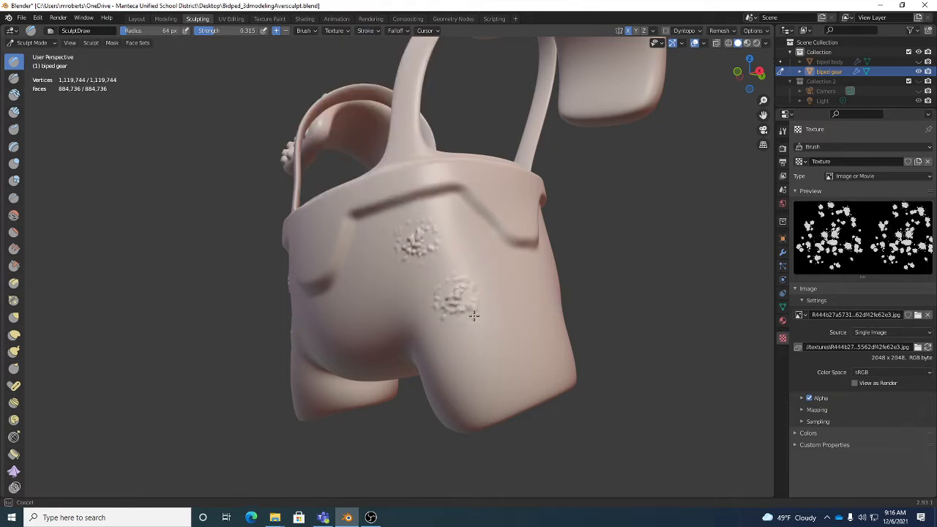
pyautogui.moveTo(510, 343); pyautogui.dragTo(528, 353)
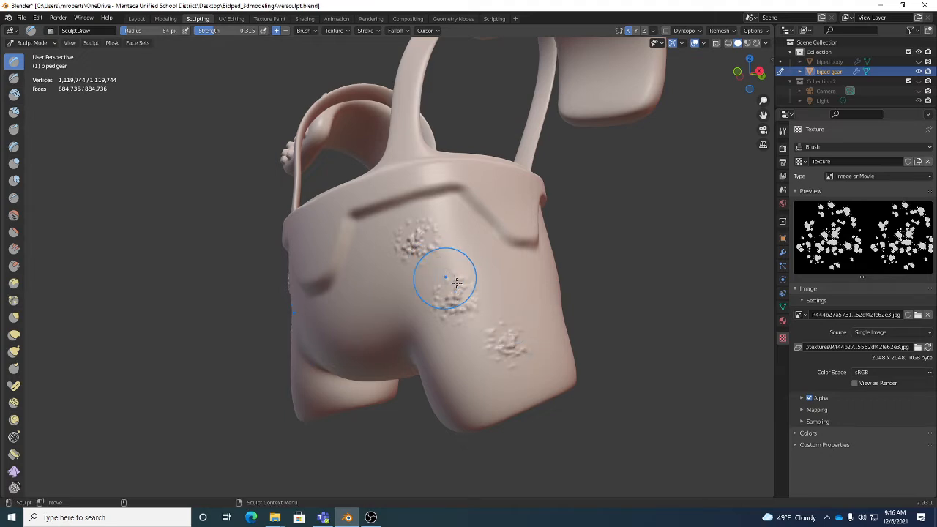
pyautogui.moveTo(449, 278); pyautogui.dragTo(439, 278, button='middle')
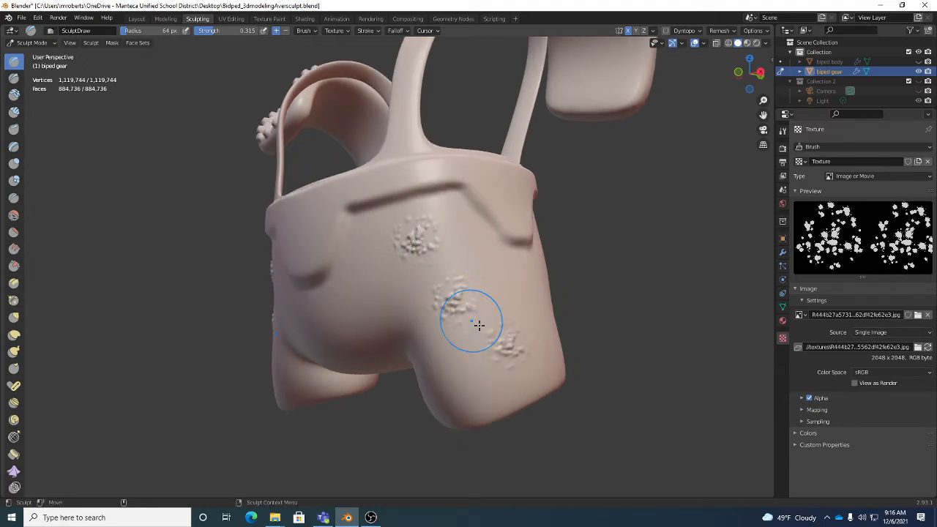
pyautogui.moveTo(544, 344)
pyautogui.mouseDown(button='middle')
pyautogui.moveTo(508, 283)
pyautogui.moveTo(568, 267)
pyautogui.mouseUp(button='middle')
pyautogui.moveTo(568, 267); pyautogui.dragTo(571, 265)
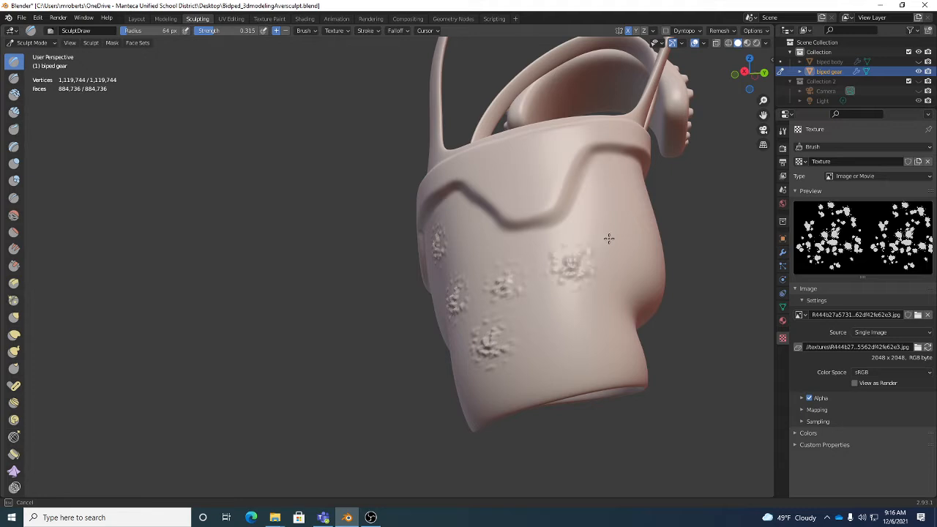
pyautogui.moveTo(627, 221); pyautogui.dragTo(634, 237)
pyautogui.moveTo(634, 236); pyautogui.dragTo(588, 293, button='middle')
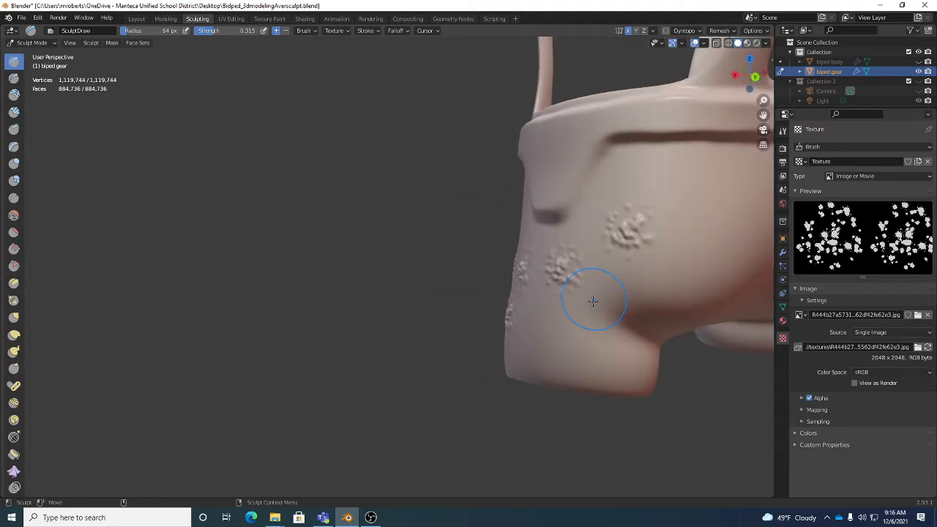
# Undo the separate texture dabs placed around the shorts
pyautogui.hotkey('ctrl', 'z')
pyautogui.hotkey('ctrl', 'z')
pyautogui.hotkey('ctrl', 'z')
# Reduce the Draw brush's stroke spacing so the texture dabs sit closer together
pyautogui.moveTo(581, 341)
pyautogui.mouseDown(button='middle')
pyautogui.moveTo(542, 314)
pyautogui.moveTo(544, 249)
pyautogui.mouseUp(button='middle')
pyautogui.click(368, 30)
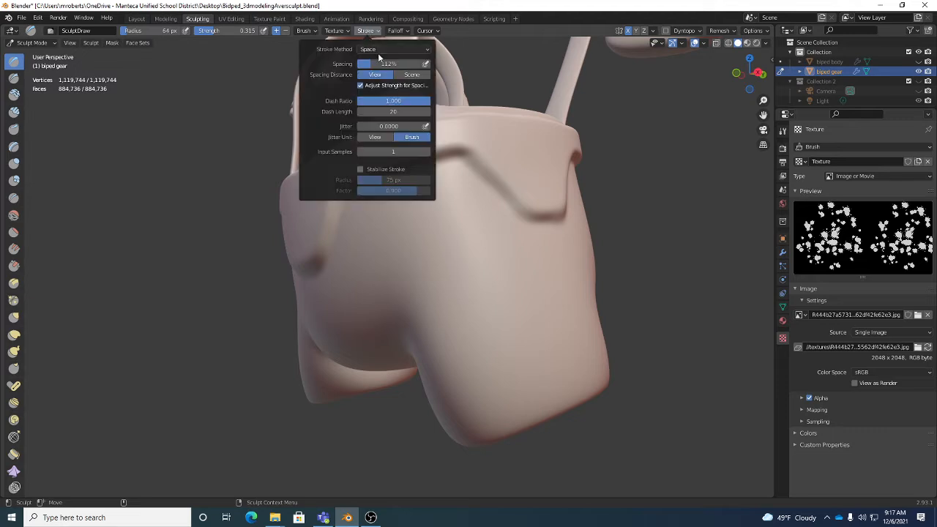
pyautogui.moveTo(387, 64); pyautogui.dragTo(387, 64)
# Sculpt the spotted texture across the front of the shorts, below the waistband and over the belly
pyautogui.moveTo(459, 214)
pyautogui.mouseDown()
pyautogui.moveTo(427, 195)
pyautogui.moveTo(488, 247)
pyautogui.moveTo(464, 278)
pyautogui.mouseUp()
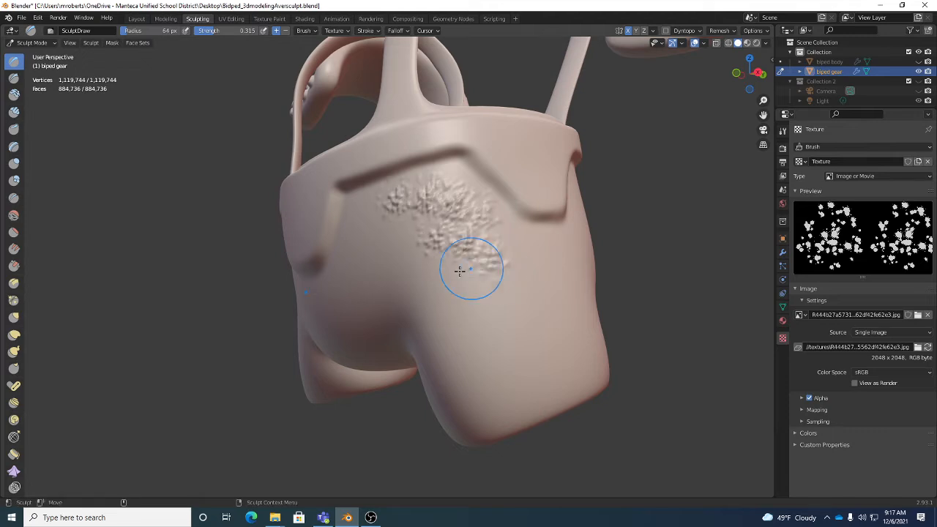
pyautogui.moveTo(464, 279); pyautogui.dragTo(424, 270, button='middle')
pyautogui.moveTo(362, 183)
pyautogui.mouseDown()
pyautogui.moveTo(282, 285)
pyautogui.moveTo(253, 282)
pyautogui.moveTo(399, 236)
pyautogui.moveTo(298, 337)
pyautogui.mouseUp()
pyautogui.moveTo(298, 337); pyautogui.dragTo(307, 289, button='middle')
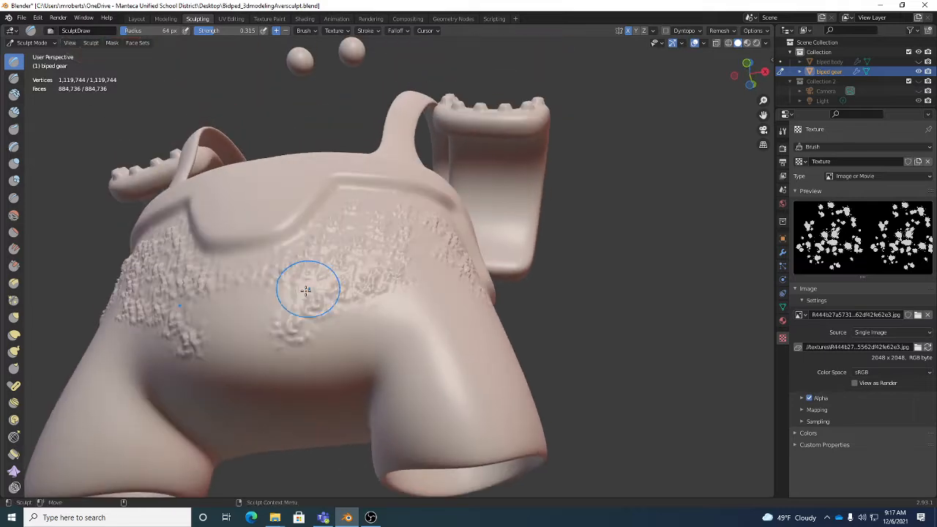
pyautogui.moveTo(308, 289)
pyautogui.mouseDown()
pyautogui.moveTo(284, 296)
pyautogui.moveTo(350, 316)
pyautogui.moveTo(291, 366)
pyautogui.moveTo(410, 283)
pyautogui.moveTo(418, 288)
pyautogui.mouseUp()
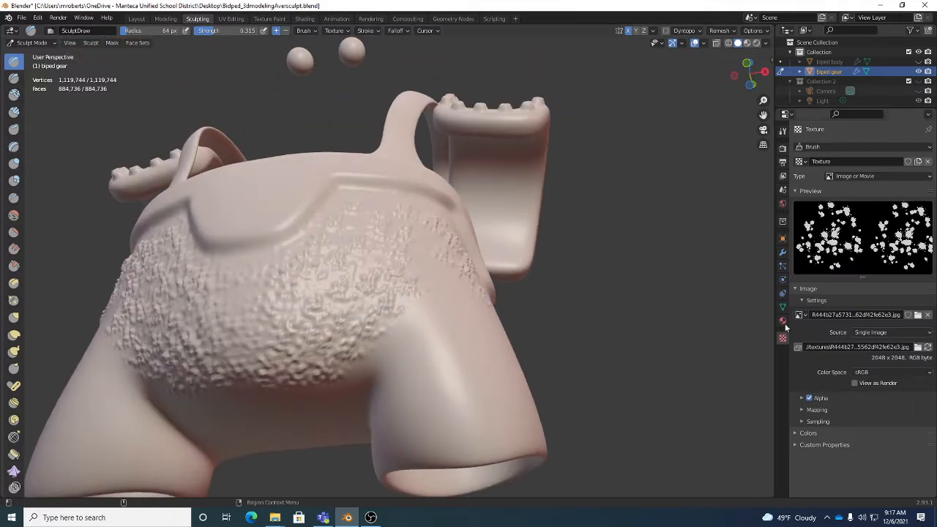
# Extend the spotted texture over the lower belly and down the fronts of both legs
pyautogui.moveTo(483, 322); pyautogui.dragTo(415, 351, button='middle')
pyautogui.moveTo(383, 234)
pyautogui.mouseDown()
pyautogui.moveTo(407, 234)
pyautogui.moveTo(370, 142)
pyautogui.moveTo(423, 119)
pyautogui.mouseUp()
pyautogui.moveTo(503, 180); pyautogui.dragTo(427, 287)
pyautogui.moveTo(415, 295); pyautogui.dragTo(469, 258, button='middle')
pyautogui.moveTo(440, 253)
pyautogui.mouseDown()
pyautogui.moveTo(378, 299)
pyautogui.moveTo(442, 341)
pyautogui.mouseUp()
pyautogui.moveTo(443, 341)
pyautogui.mouseDown(button='middle')
pyautogui.moveTo(422, 313)
pyautogui.moveTo(431, 367)
pyautogui.moveTo(402, 328)
pyautogui.moveTo(445, 335)
pyautogui.mouseUp(button='middle')
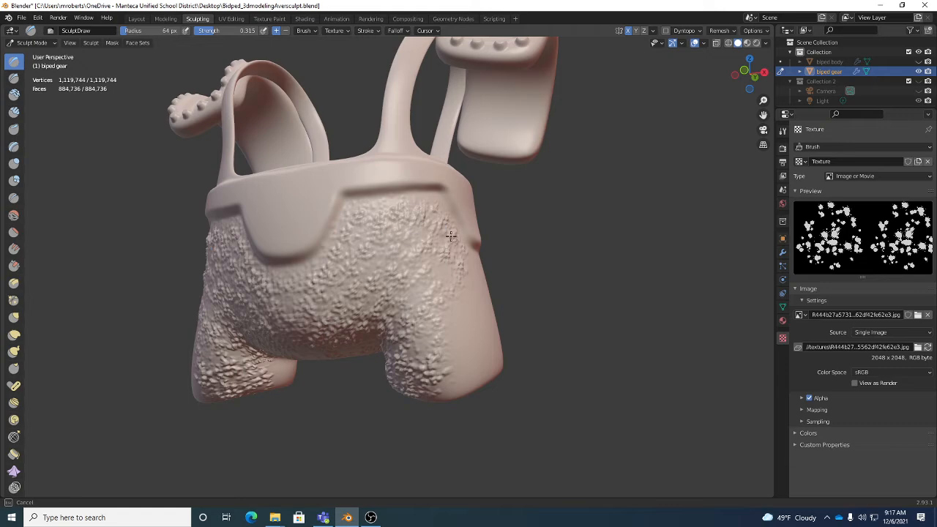
# Sculpt the spotted texture into the untextured patches on the front and around the crotch
pyautogui.moveTo(450, 236); pyautogui.dragTo(366, 254, button='middle')
pyautogui.moveTo(304, 314); pyautogui.dragTo(339, 267, button='middle')
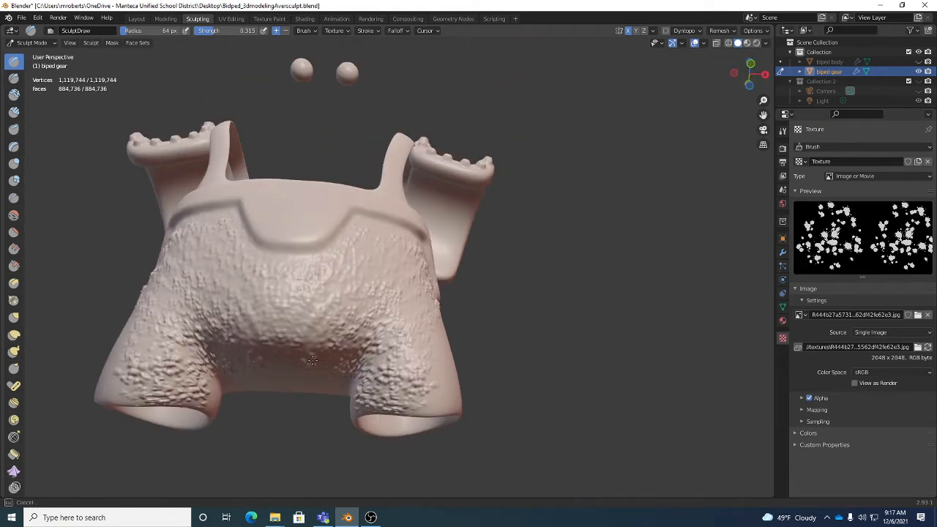
pyautogui.moveTo(313, 360); pyautogui.dragTo(368, 324, button='middle')
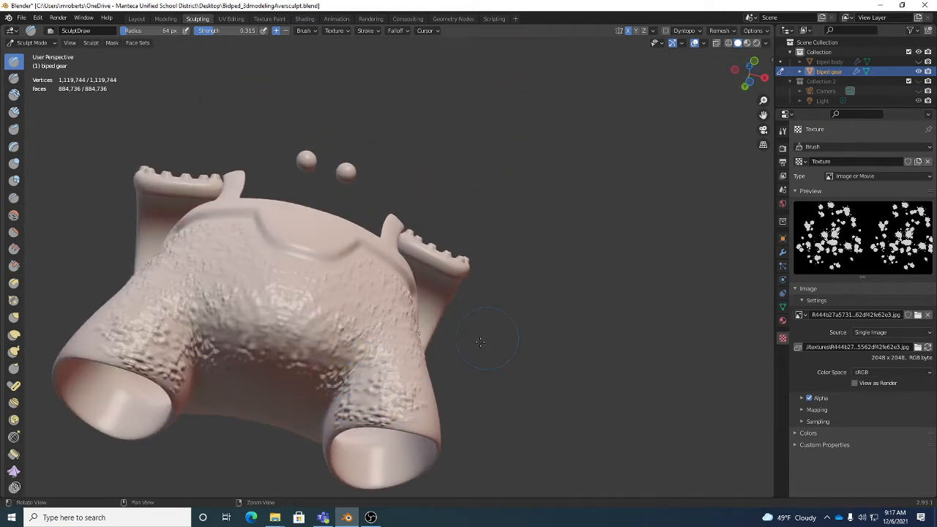
pyautogui.moveTo(480, 342); pyautogui.dragTo(366, 272, button='middle')
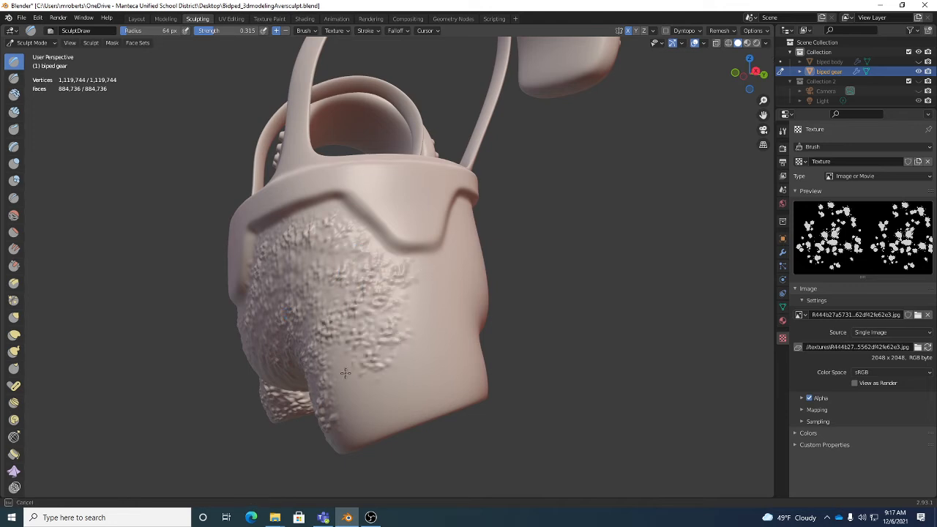
# Cover the outer sides of the legs with the spotted texture and continue it up to the back hips
pyautogui.moveTo(346, 373)
pyautogui.mouseDown()
pyautogui.moveTo(362, 428)
pyautogui.moveTo(424, 403)
pyautogui.moveTo(414, 271)
pyautogui.mouseUp()
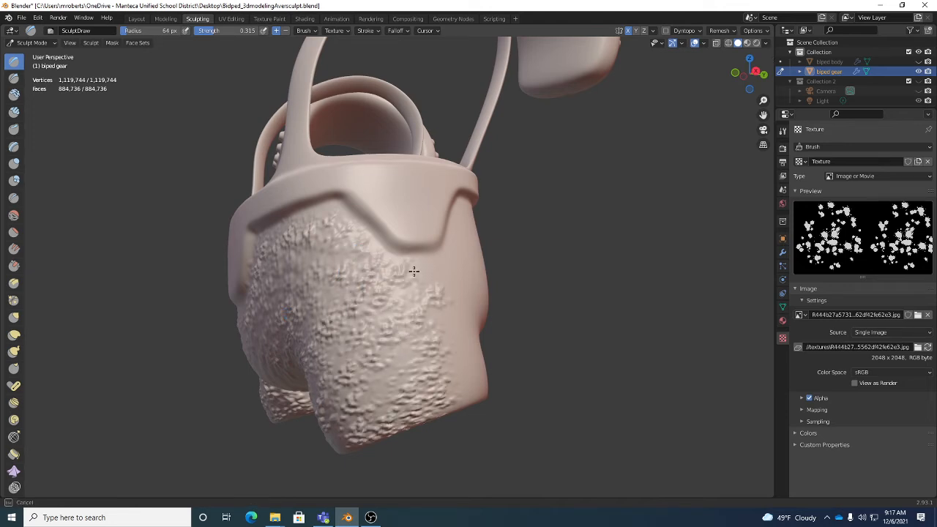
pyautogui.moveTo(413, 271); pyautogui.dragTo(411, 287, button='middle')
pyautogui.moveTo(412, 287)
pyautogui.mouseDown()
pyautogui.moveTo(464, 251)
pyautogui.moveTo(524, 189)
pyautogui.moveTo(565, 183)
pyautogui.mouseUp()
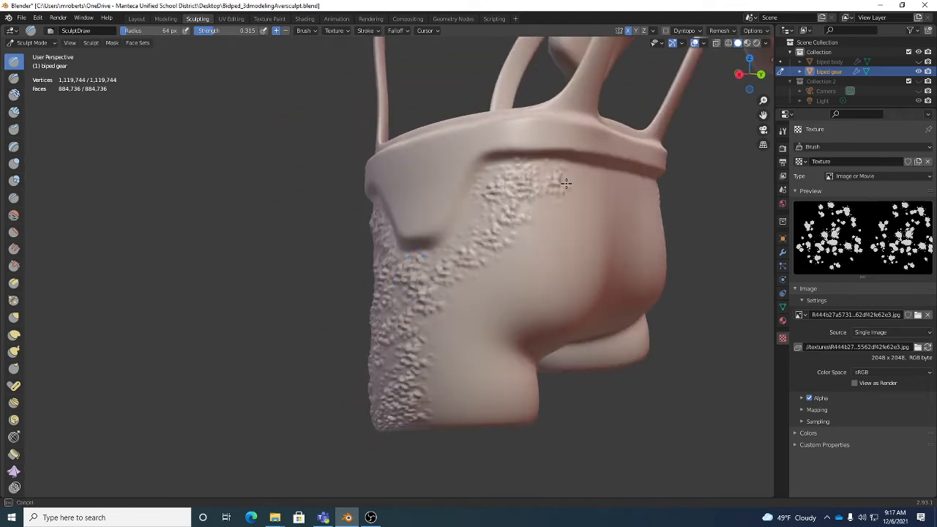
# Sculpt the spotted texture across the upper back of the shorts below the waistband
pyautogui.moveTo(566, 183)
pyautogui.mouseDown(button='middle')
pyautogui.moveTo(533, 234)
pyautogui.moveTo(344, 82)
pyautogui.mouseUp(button='middle')
pyautogui.click(338, 30)
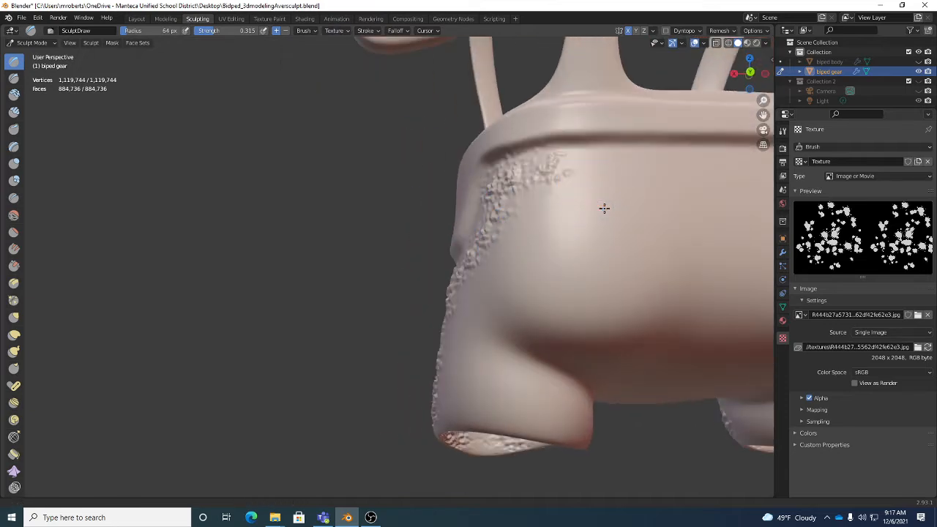
pyautogui.moveTo(605, 207); pyautogui.dragTo(577, 212, button='middle')
pyautogui.moveTo(454, 201)
pyautogui.mouseDown()
pyautogui.moveTo(637, 196)
pyautogui.moveTo(497, 263)
pyautogui.moveTo(647, 289)
pyautogui.moveTo(497, 301)
pyautogui.moveTo(620, 333)
pyautogui.mouseUp()
pyautogui.moveTo(517, 331); pyautogui.dragTo(560, 329, button='middle')
pyautogui.moveTo(521, 234)
pyautogui.mouseDown()
pyautogui.moveTo(469, 227)
pyautogui.moveTo(433, 257)
pyautogui.moveTo(480, 301)
pyautogui.moveTo(376, 261)
pyautogui.mouseUp()
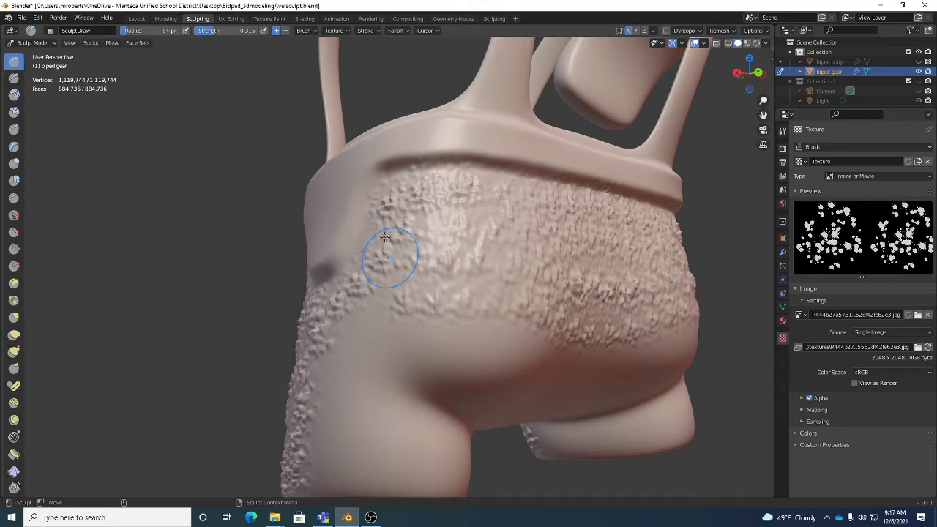
# Extend the spotted texture over the lower seat, the underside and the backs of the legs
pyautogui.click(336, 31)
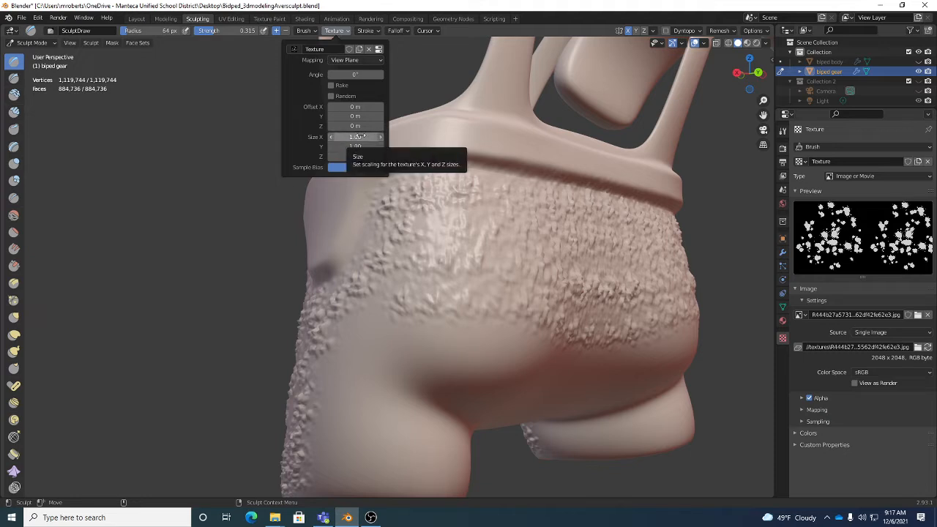
pyautogui.scroll(-4, 462, 332)
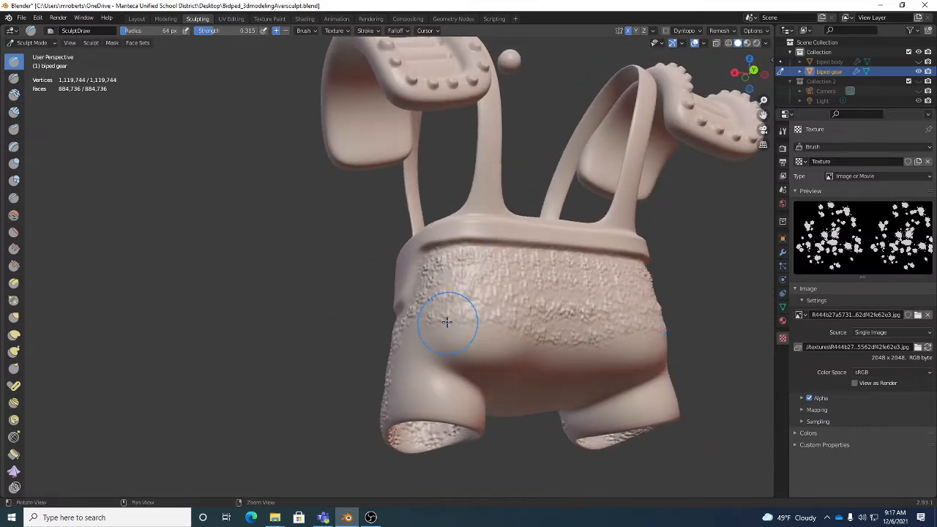
pyautogui.moveTo(580, 366); pyautogui.dragTo(519, 356, button='middle')
pyautogui.moveTo(559, 386); pyautogui.dragTo(520, 327, button='middle')
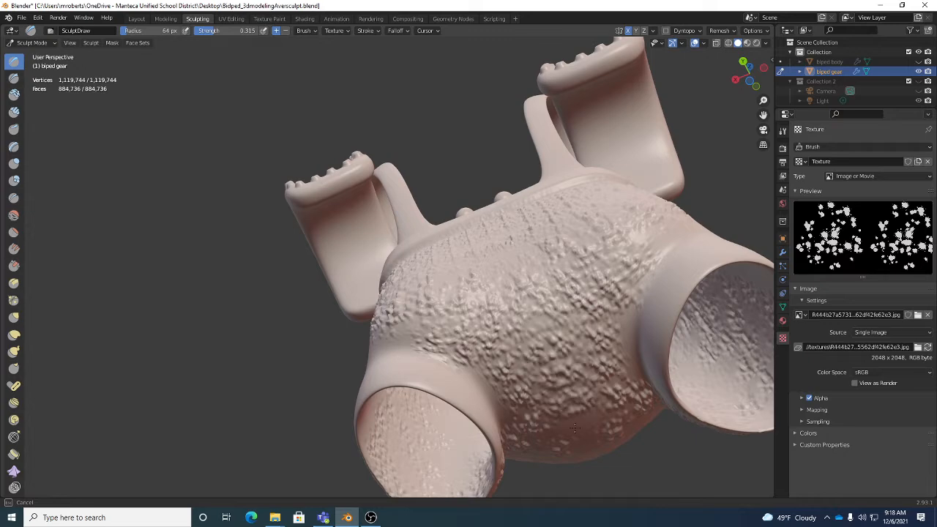
pyautogui.moveTo(584, 431); pyautogui.dragTo(377, 300, button='middle')
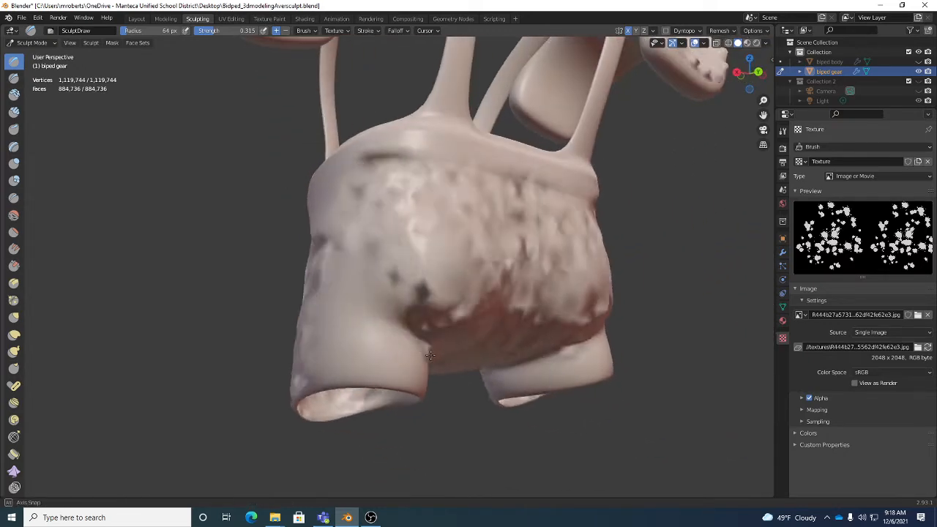
pyautogui.moveTo(358, 259); pyautogui.dragTo(335, 268, button='middle')
pyautogui.moveTo(335, 268)
pyautogui.mouseDown()
pyautogui.moveTo(324, 360)
pyautogui.moveTo(359, 358)
pyautogui.moveTo(348, 347)
pyautogui.mouseUp()
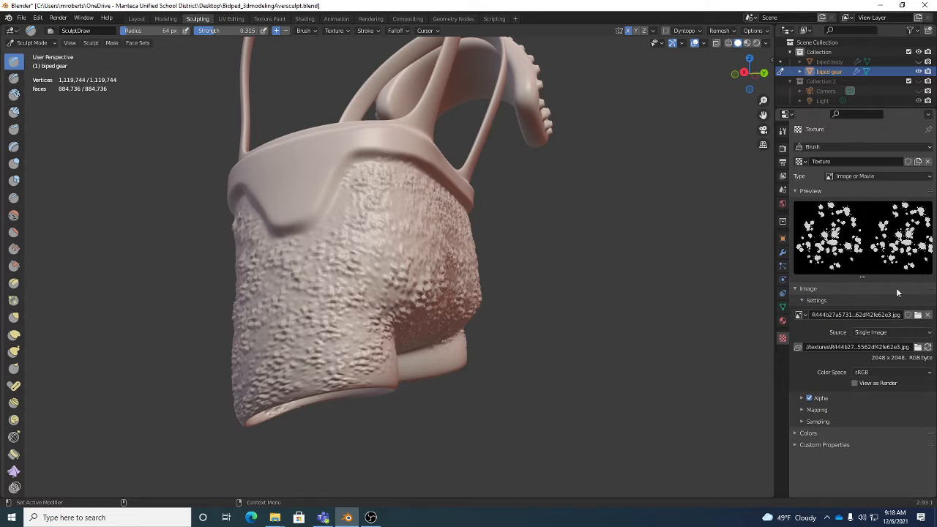
# Review the brush's available textures and mapping modes, keeping the current texture with View Plane mapping
pyautogui.click(335, 30)
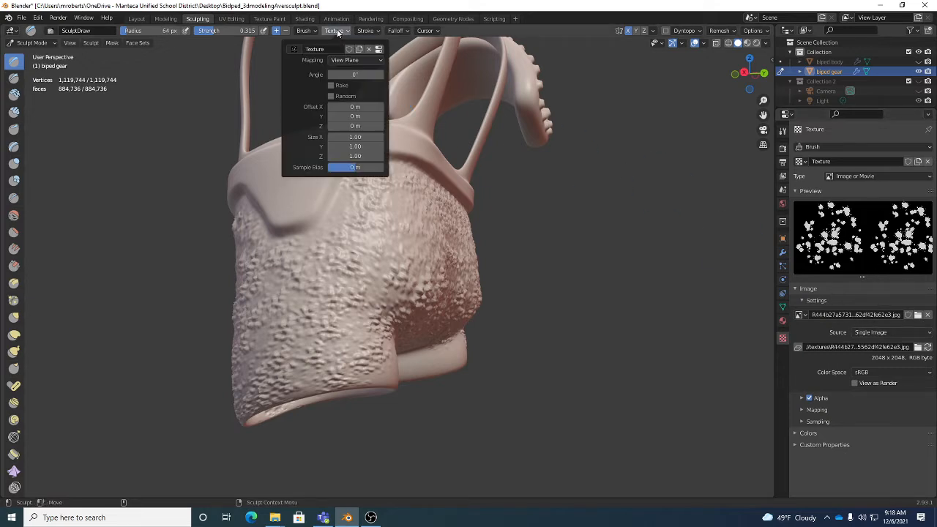
pyautogui.click(294, 49)
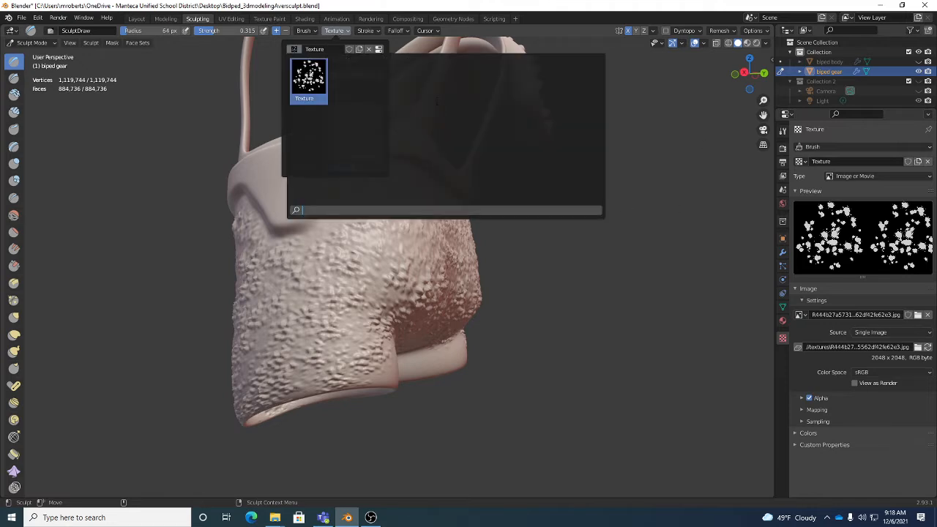
pyautogui.click(357, 144)
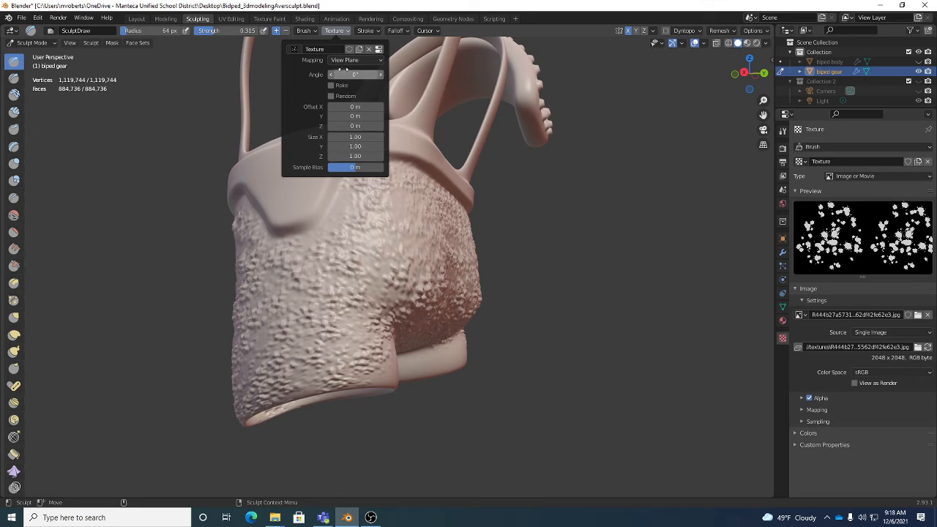
pyautogui.click(347, 61)
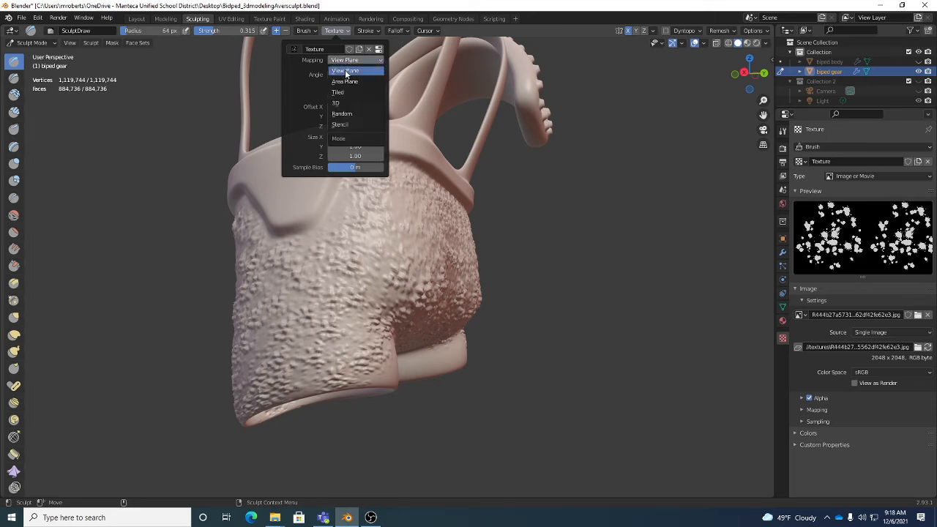
pyautogui.click(344, 70)
# Fill the smooth areas above the leg openings, on the inner legs and between the legs with the spotted texture
pyautogui.moveTo(538, 377); pyautogui.dragTo(394, 333, button='middle')
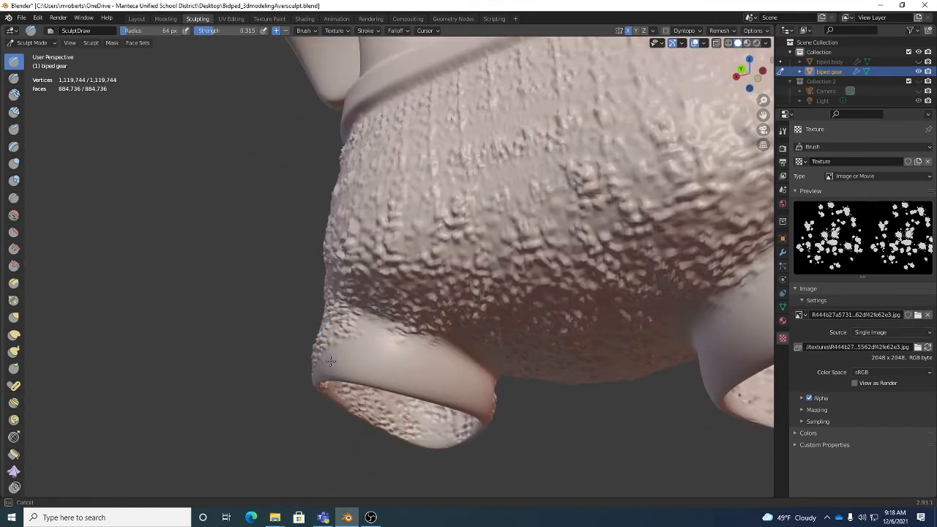
pyautogui.moveTo(433, 379)
pyautogui.mouseDown(button='middle')
pyautogui.moveTo(501, 375)
pyautogui.moveTo(456, 356)
pyautogui.mouseUp(button='middle')
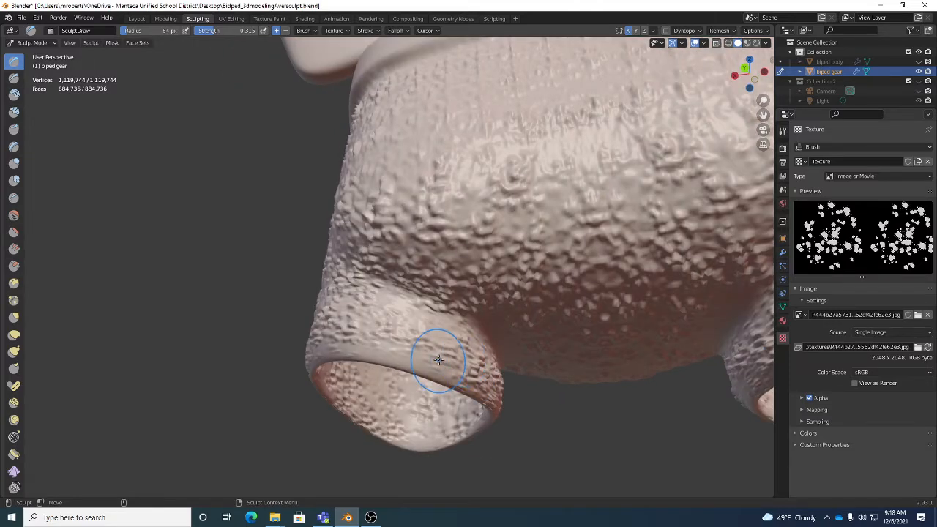
pyautogui.scroll(-6, 548, 302)
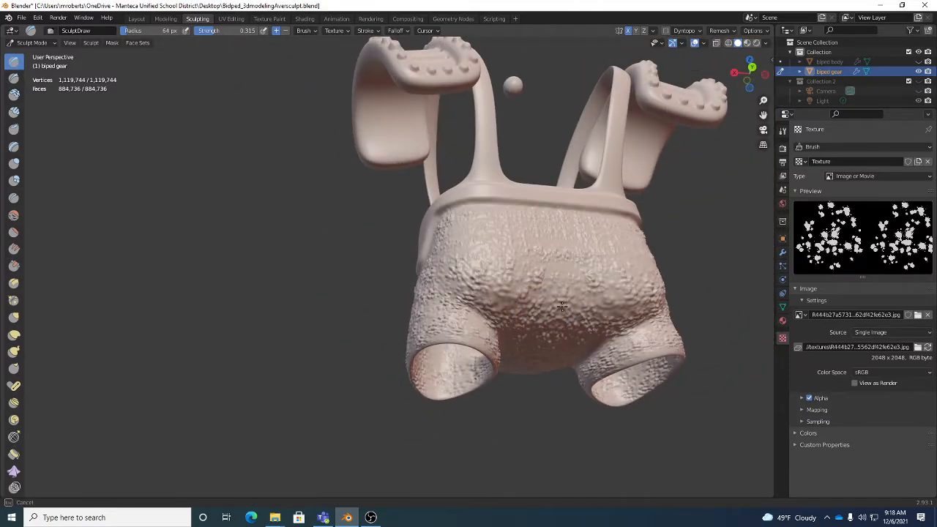
pyautogui.moveTo(477, 218)
pyautogui.mouseDown(button='middle')
pyautogui.moveTo(484, 239)
pyautogui.moveTo(428, 314)
pyautogui.moveTo(375, 346)
pyautogui.moveTo(376, 309)
pyautogui.moveTo(242, 266)
pyautogui.mouseUp(button='middle')
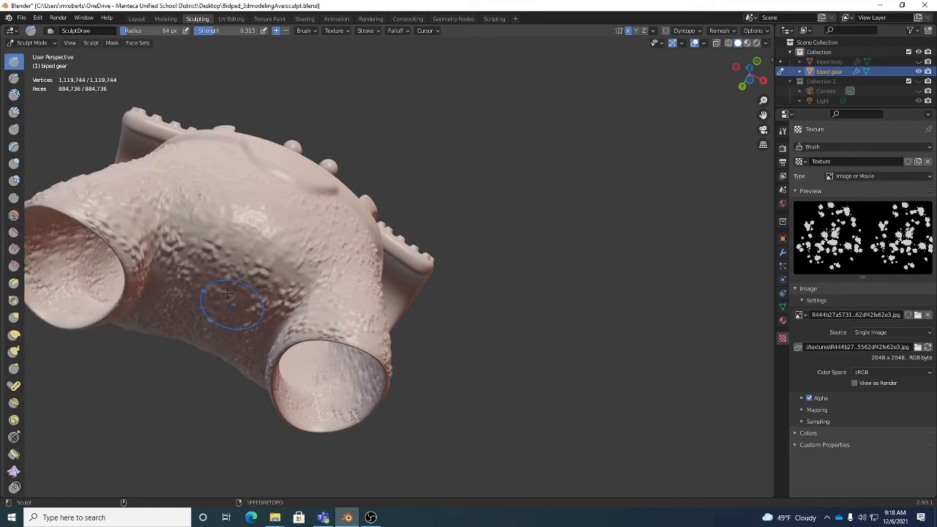
# Sculpt the spotted texture over the underside between the legs and the lower back of the shorts, checking coverage all around
pyautogui.moveTo(248, 277)
pyautogui.keyDown('alt'); pyautogui.mouseDown()
pyautogui.moveTo(378, 315)
pyautogui.moveTo(234, 252)
pyautogui.moveTo(220, 297)
pyautogui.moveTo(256, 306)
pyautogui.mouseUp(); pyautogui.keyUp('alt')
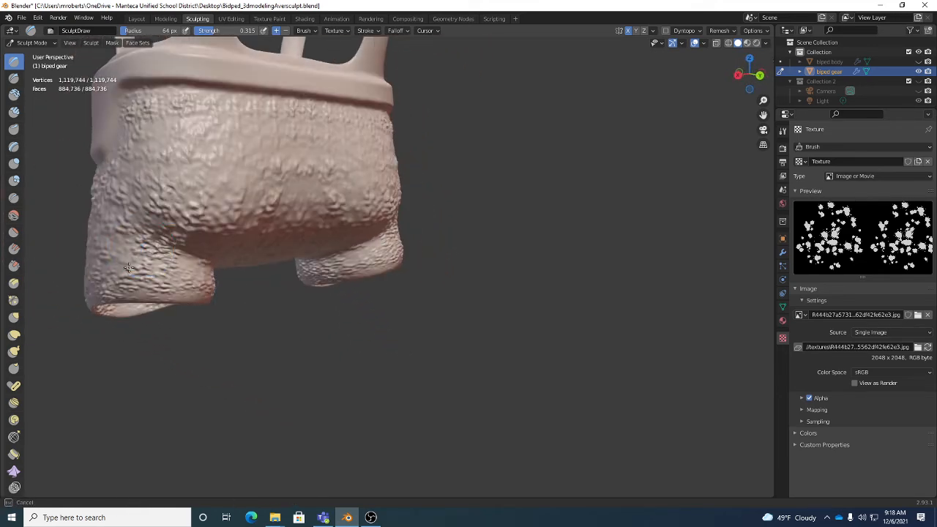
pyautogui.keyDown('alt'); pyautogui.moveTo(314, 132); pyautogui.dragTo(241, 220); pyautogui.keyUp('alt')
pyautogui.moveTo(180, 242)
pyautogui.keyDown('alt'); pyautogui.mouseDown()
pyautogui.moveTo(198, 202)
pyautogui.moveTo(246, 216)
pyautogui.mouseUp(); pyautogui.keyUp('alt')
pyautogui.moveTo(279, 256)
pyautogui.keyDown('shift'); pyautogui.mouseDown()
pyautogui.moveTo(288, 306)
pyautogui.moveTo(322, 281)
pyautogui.mouseUp(); pyautogui.keyUp('shift')
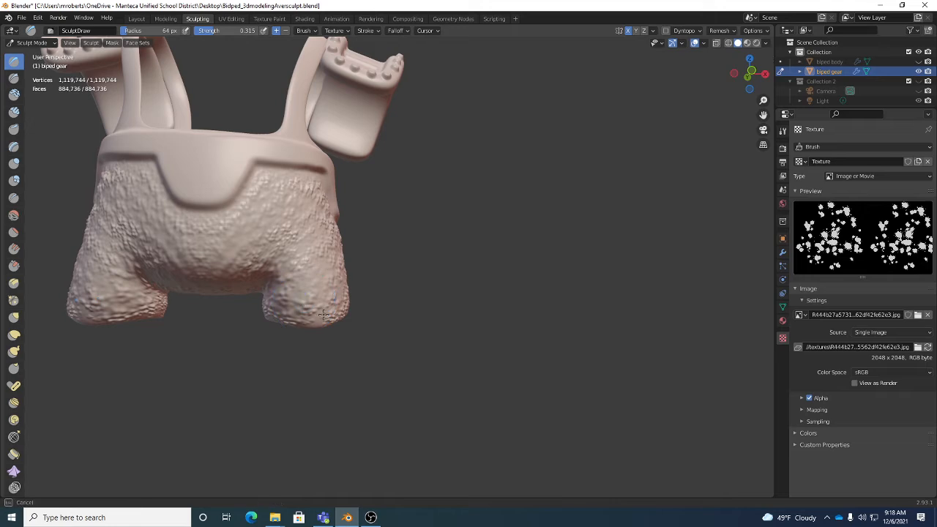
# Review the Draw brush's texture mapping settings and save the blend file
pyautogui.click(334, 31)
pyautogui.moveTo(363, 33)
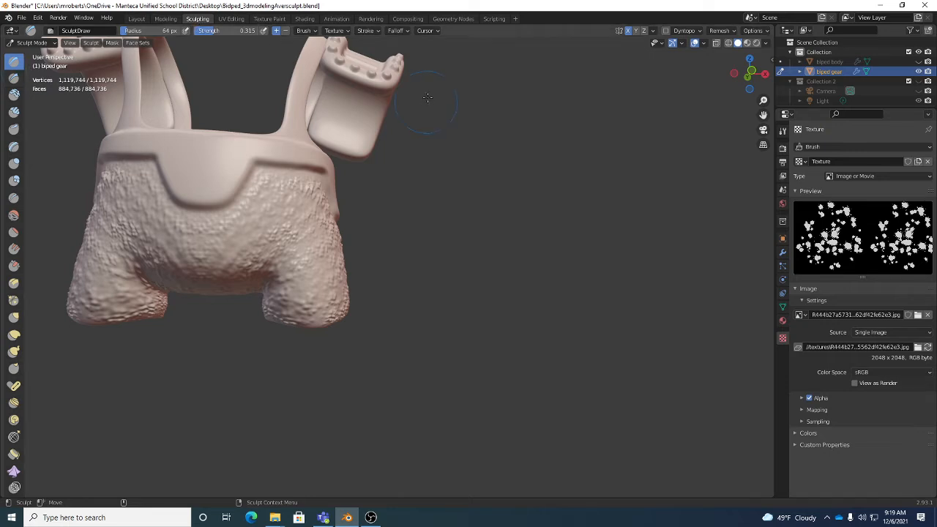
pyautogui.moveTo(393, 242); pyautogui.dragTo(458, 273, button='middle')
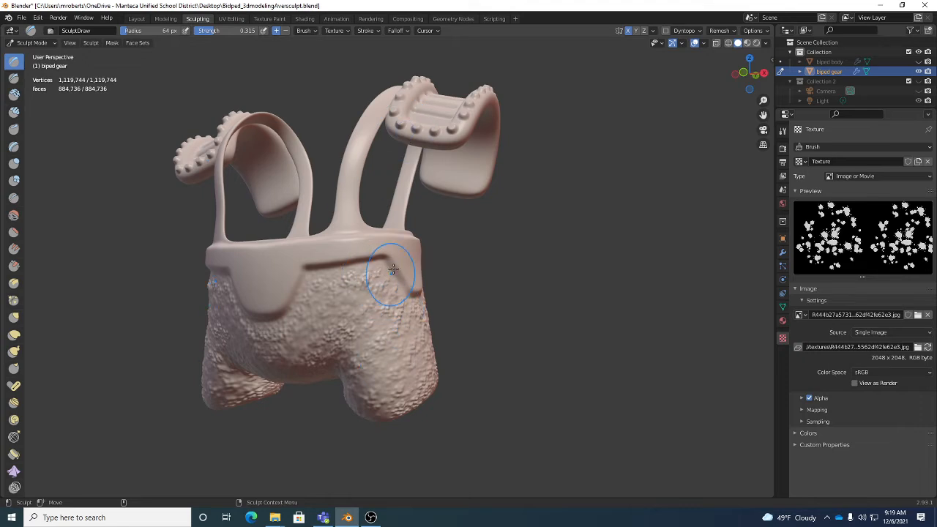
pyautogui.click(339, 31)
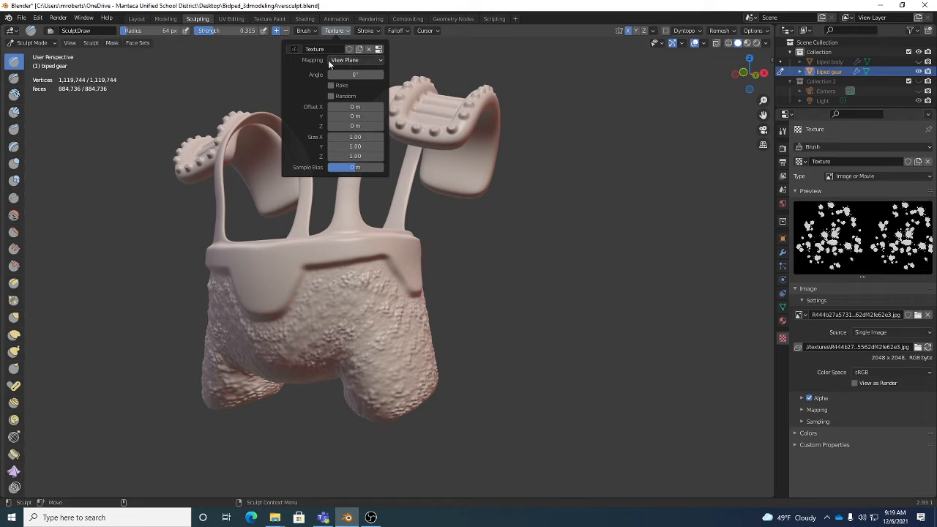
pyautogui.moveTo(471, 296); pyautogui.dragTo(488, 301, button='middle')
pyautogui.hotkey('ctrl', 's')
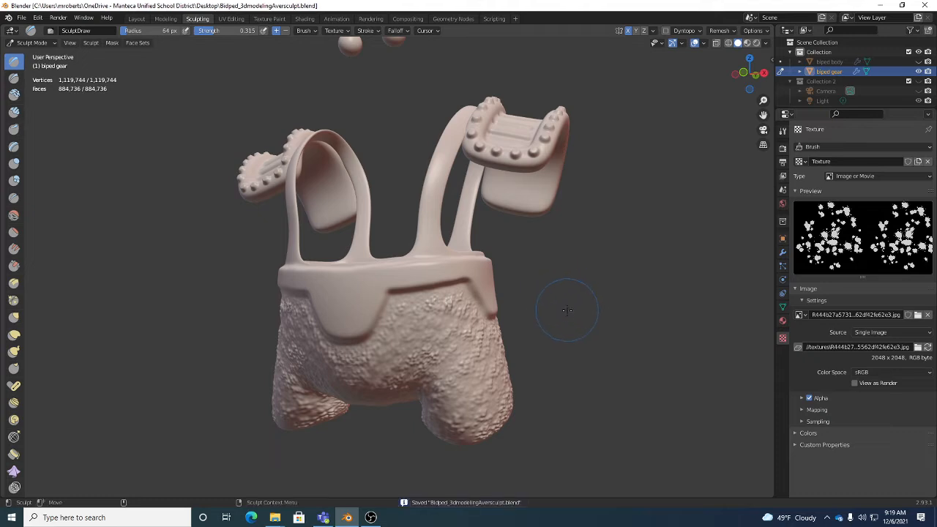
pyautogui.moveTo(575, 313); pyautogui.dragTo(559, 302, button='middle')
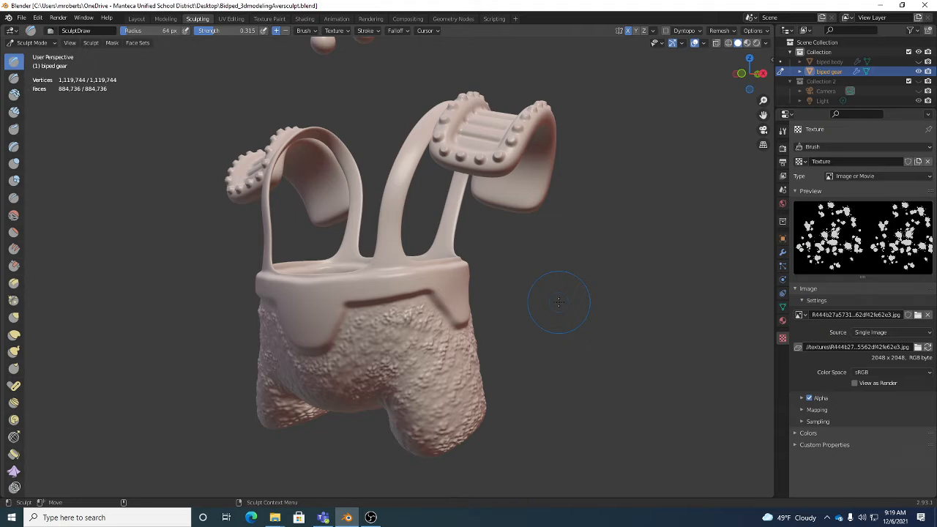
# Switch to Microsoft Edge and search the web for "tex tools for blender"
pyautogui.click(250, 517)
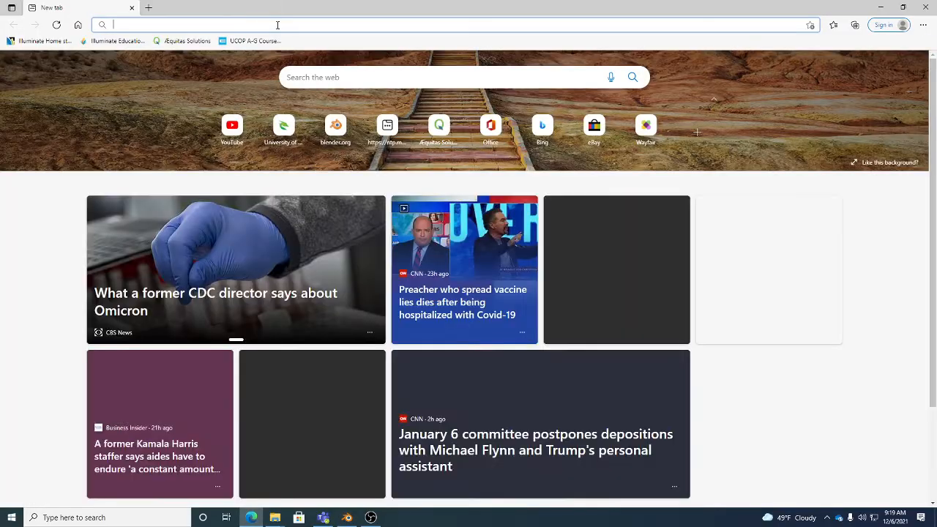
pyautogui.click(278, 25)
pyautogui.write('tex')
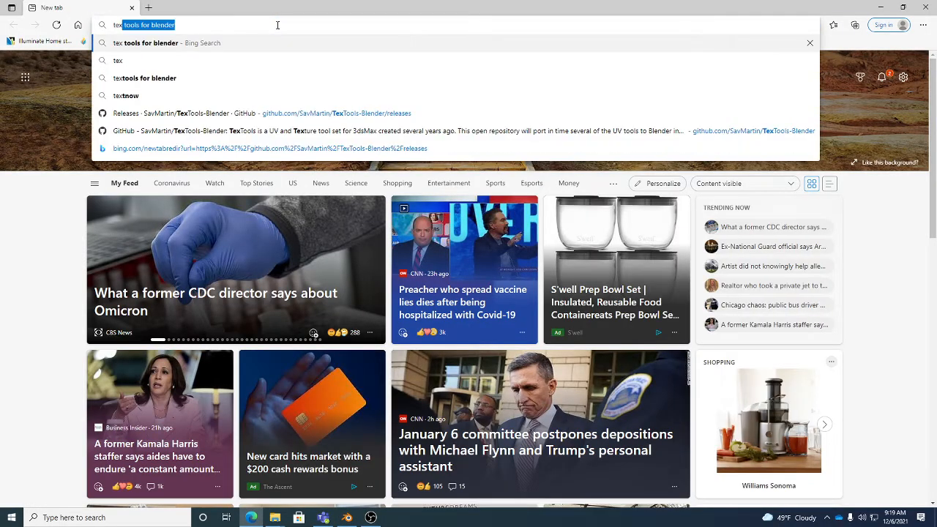
pyautogui.press('Return')
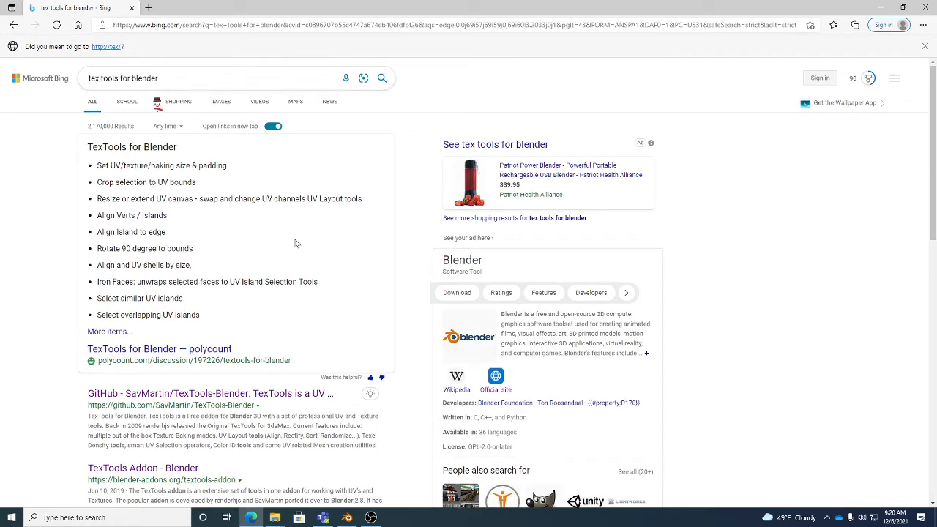
# Find the SavMartin/TexTools-Blender Releases page on GitHub among the search results and open it
pyautogui.scroll(-3, 322, 236)
pyautogui.scroll(-5, 322, 235)
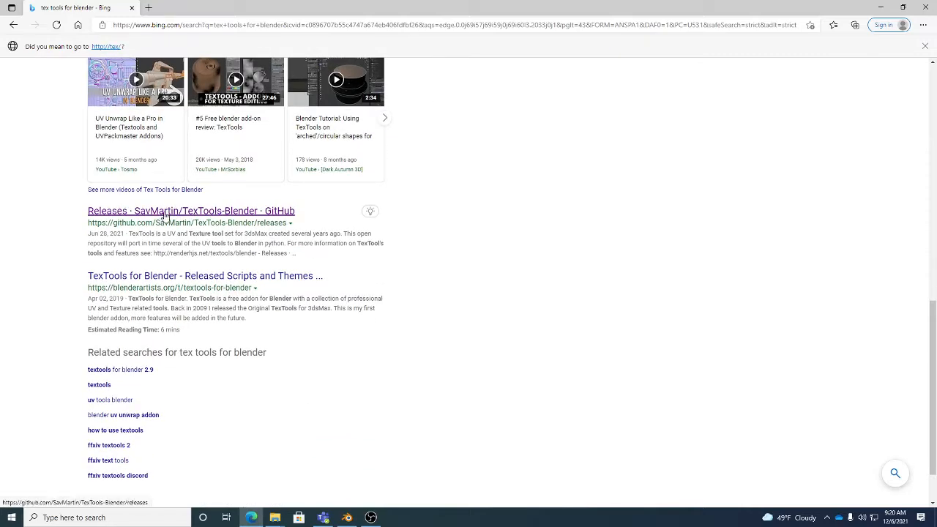
pyautogui.scroll(5, 176, 190)
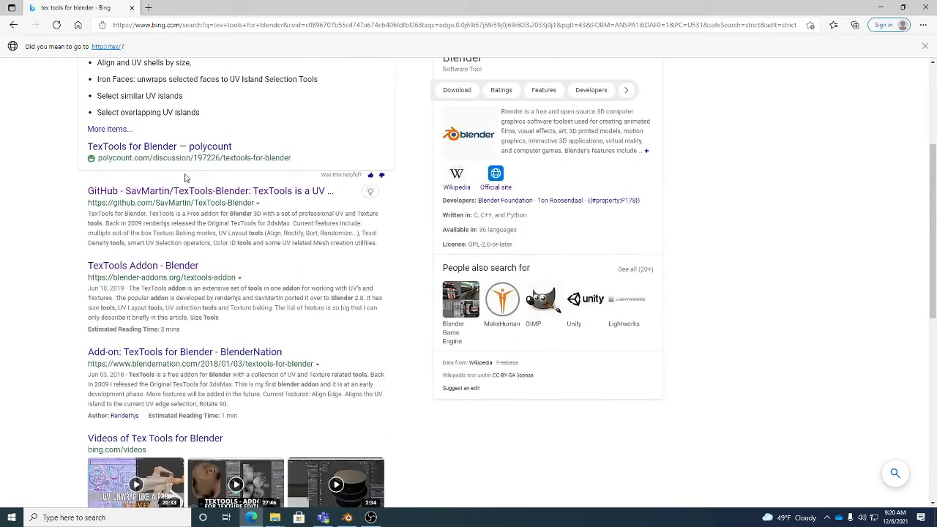
pyautogui.scroll(-3, 185, 234)
pyautogui.scroll(2, 176, 176)
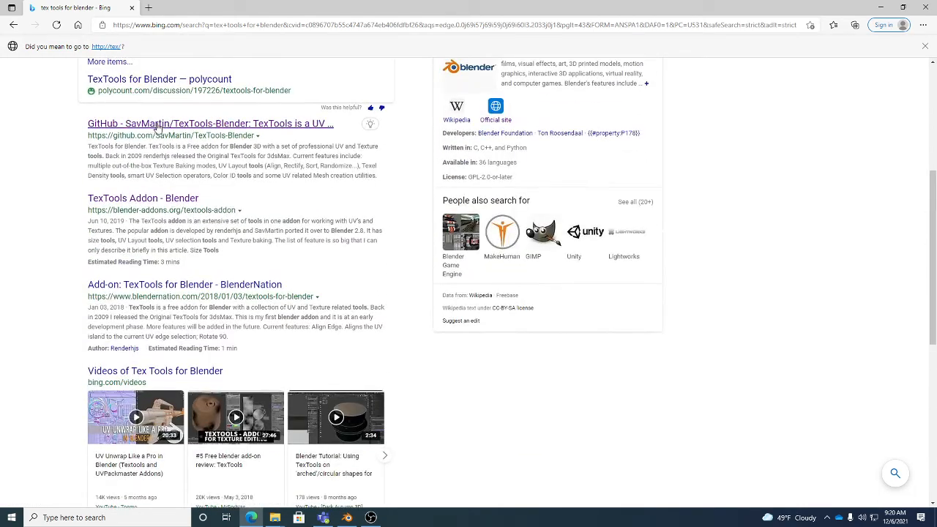
pyautogui.scroll(-5, 172, 156)
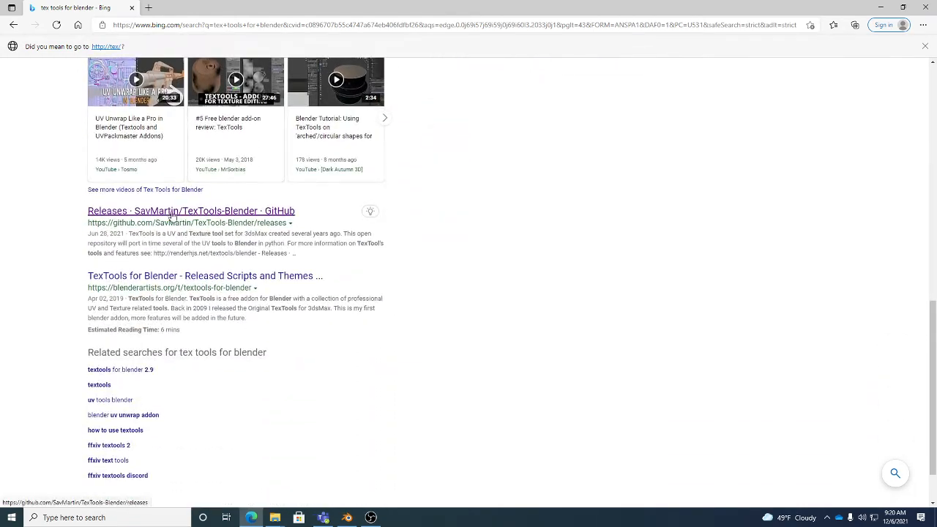
pyautogui.click(170, 212)
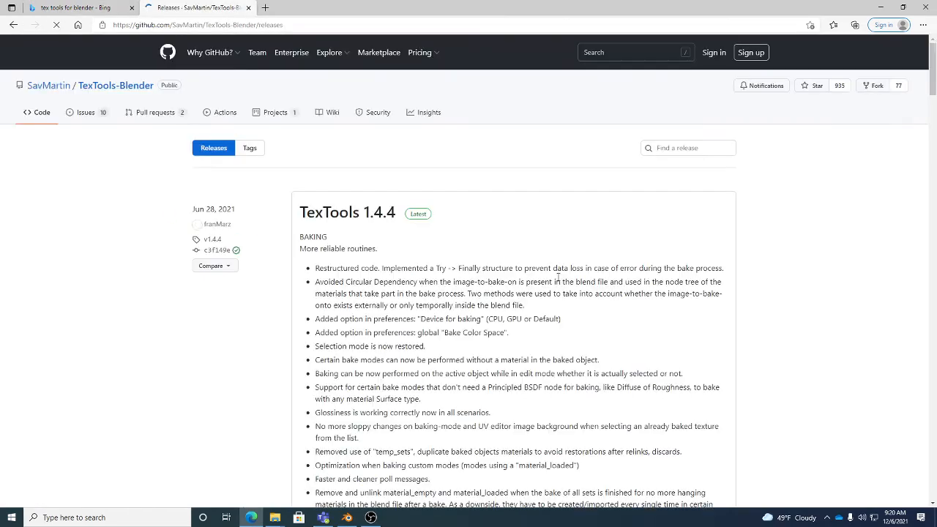
# Look through the TexTools 1.4.4 release notes down to the downloadable assets, and return to the search results
pyautogui.scroll(-9, 446, 242)
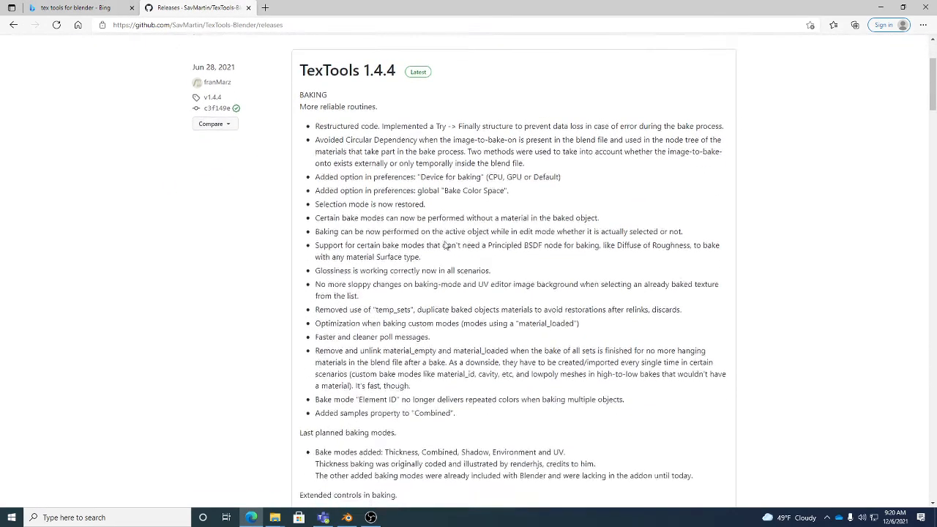
pyautogui.scroll(-5, 446, 242)
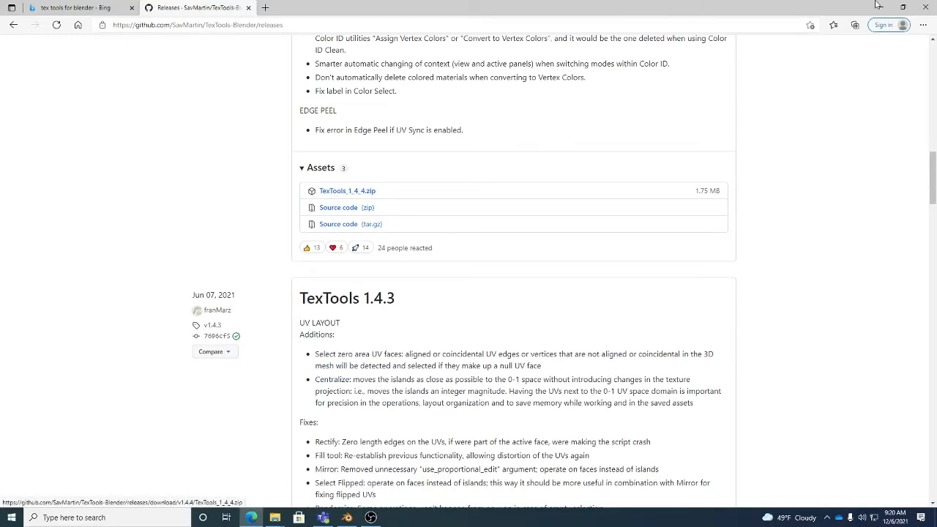
pyautogui.scroll(4, 574, 231)
pyautogui.scroll(5, 573, 231)
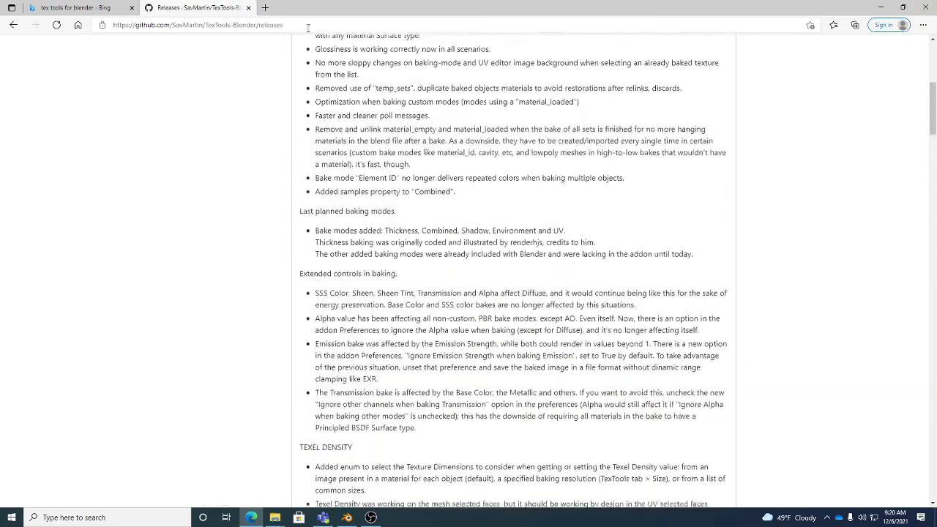
pyautogui.click(248, 7)
pyautogui.scroll(8, 297, 289)
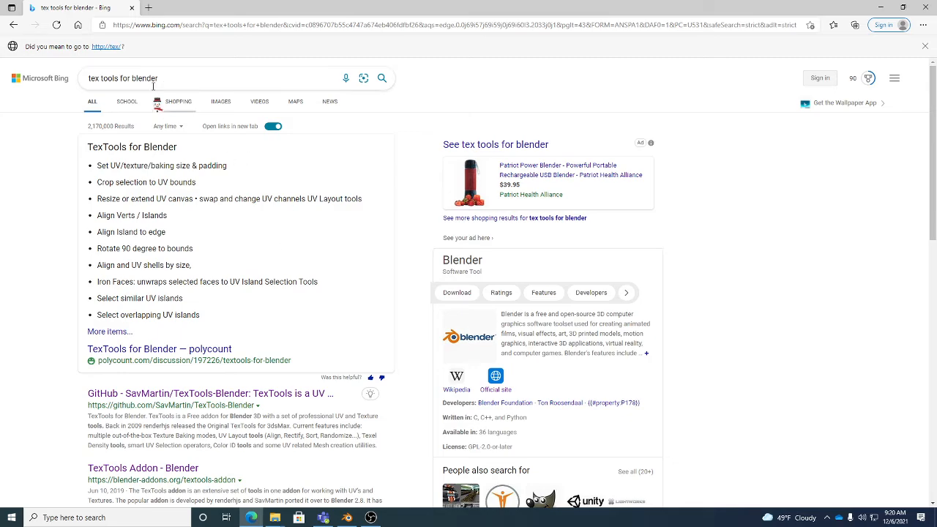
# Reopen the TexTools-Blender Releases page, locate the TexTools_1_4_4.zip asset, and close the browser to return to Blender
pyautogui.scroll(-5, 235, 143)
pyautogui.scroll(-2, 242, 219)
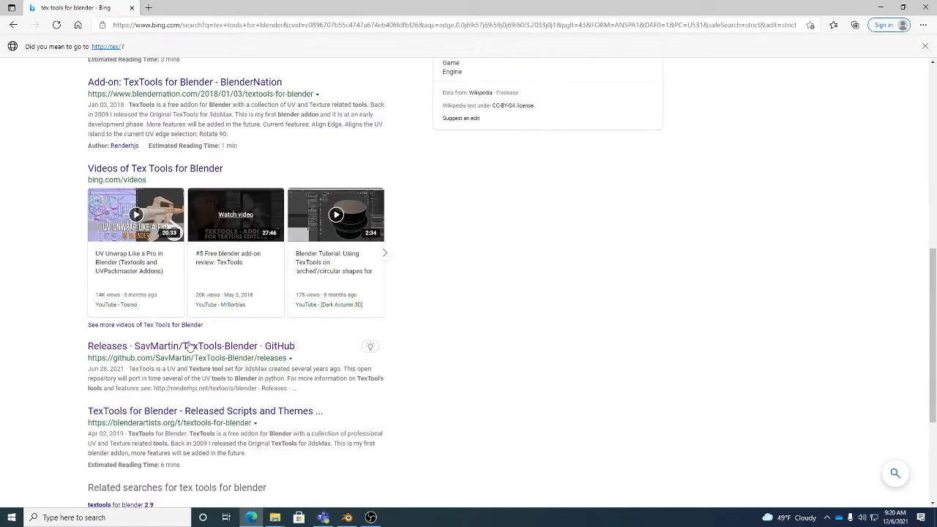
pyautogui.scroll(-1, 164, 283)
pyautogui.click(165, 283)
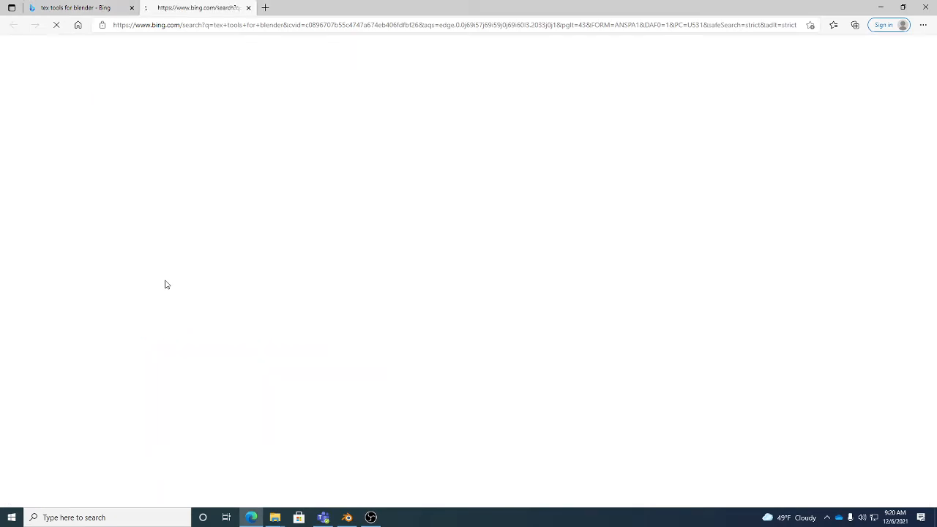
pyautogui.scroll(-8, 491, 271)
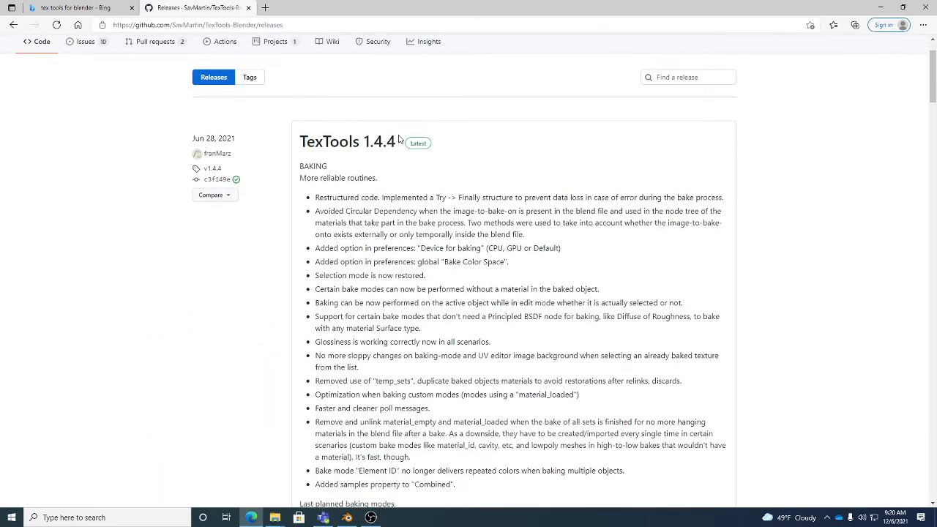
pyautogui.scroll(-4, 495, 280)
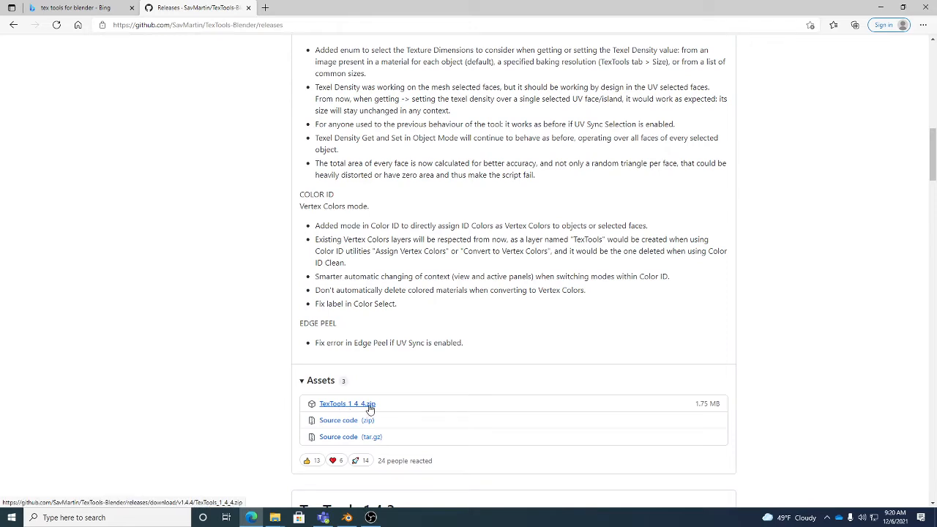
pyautogui.click(931, 9)
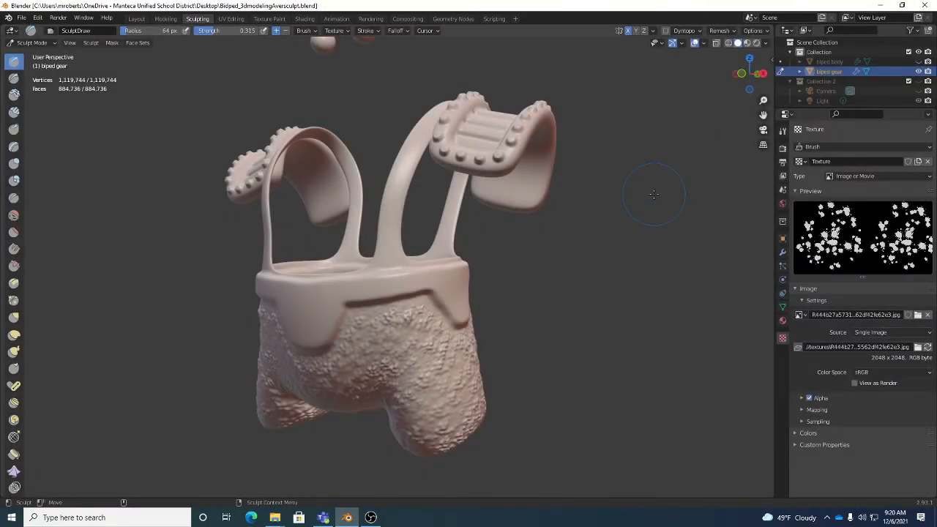
# Look in the Downloads folder for the TexTools_1_4_4.zip file through the Preferences add-on installer, and leave without installing
pyautogui.click(37, 17)
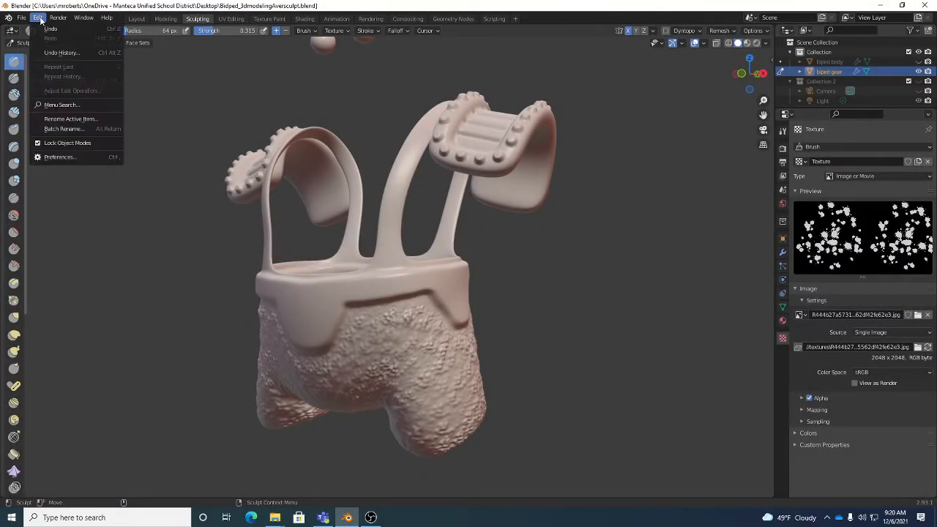
pyautogui.click(46, 157)
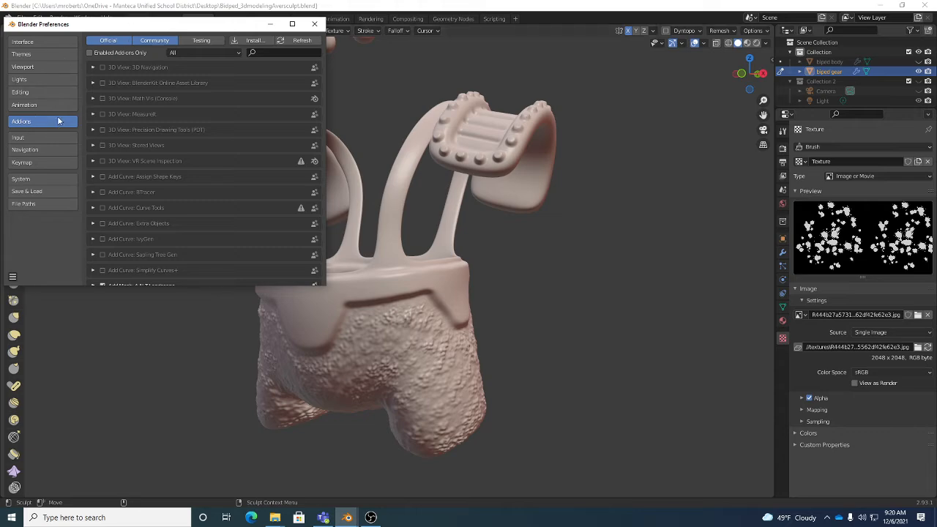
pyautogui.click(252, 41)
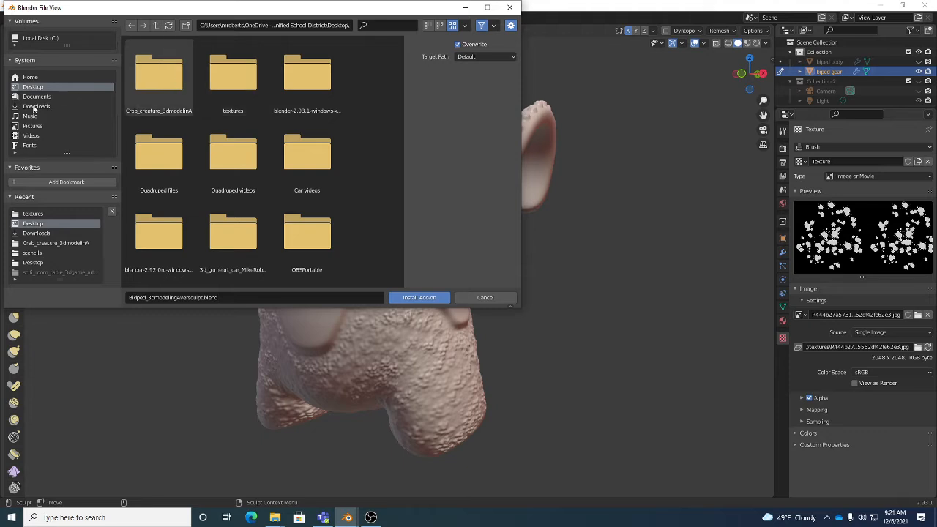
pyautogui.click(34, 107)
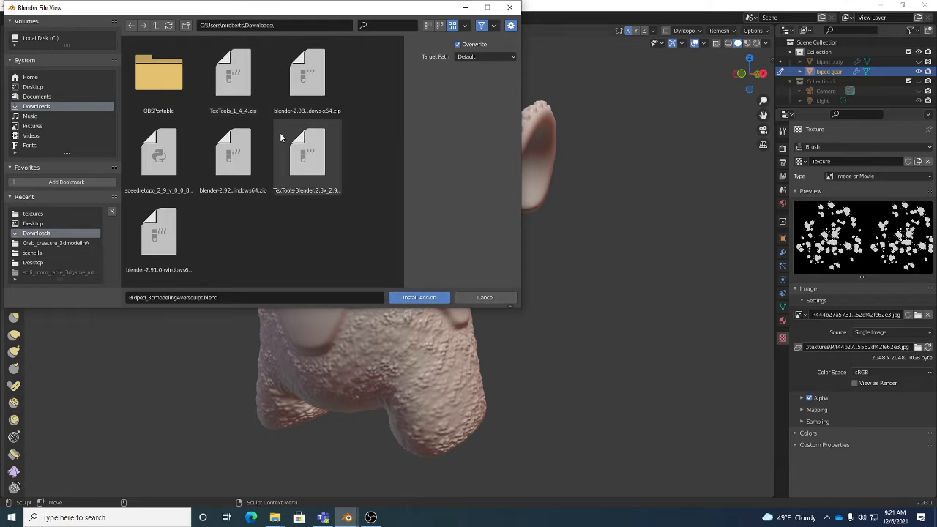
pyautogui.click(486, 298)
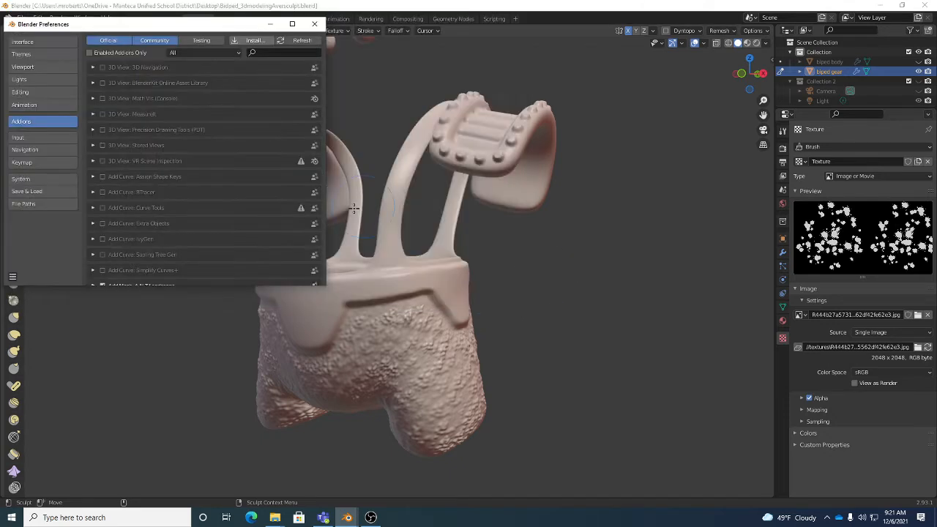
# Filter the add-ons by "tex" to check the UV: TexTools entry, and close the Preferences
pyautogui.click(280, 52)
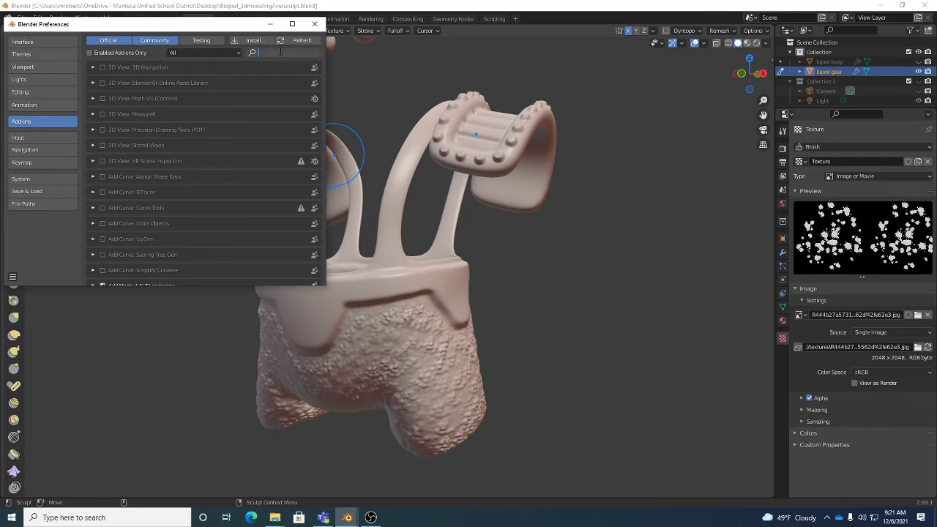
pyautogui.write('tex')
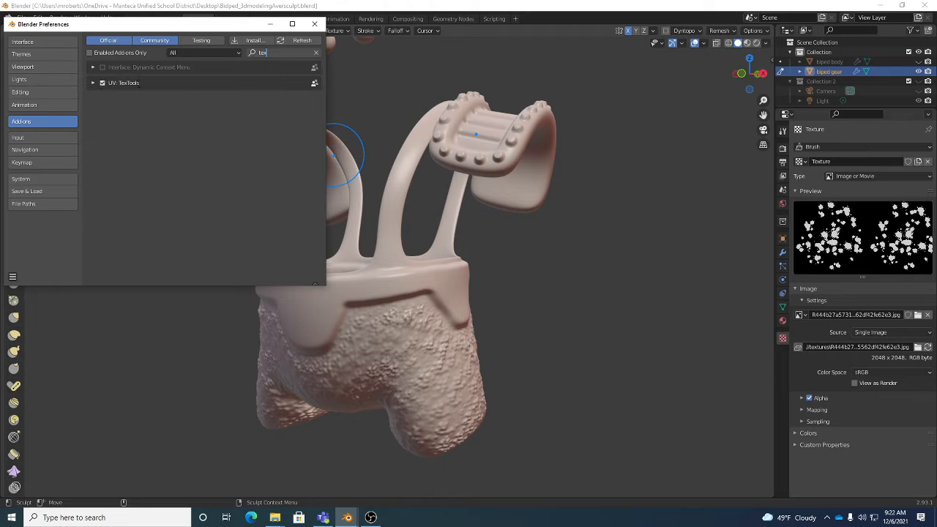
pyautogui.click(315, 23)
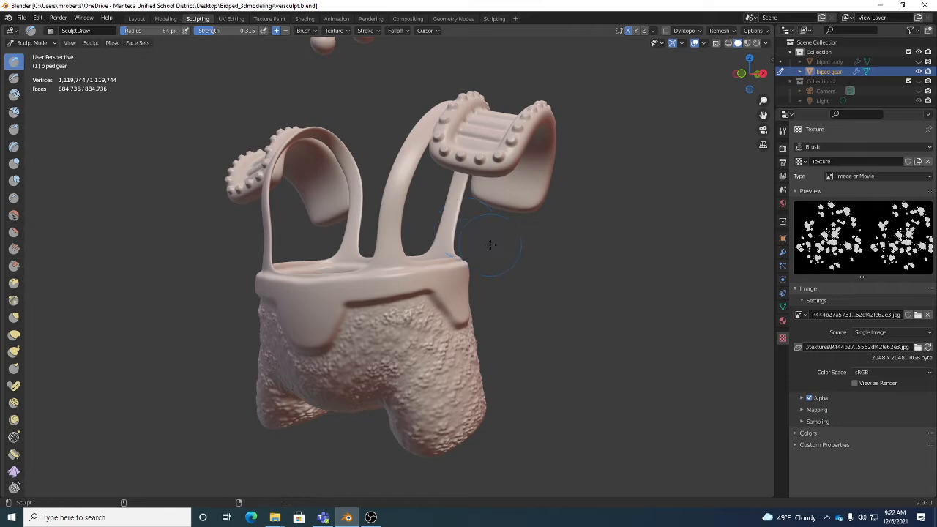
# Save the blend file and switch to the UV Editing workspace
pyautogui.hotkey('ctrl', 's')
pyautogui.click(231, 19)
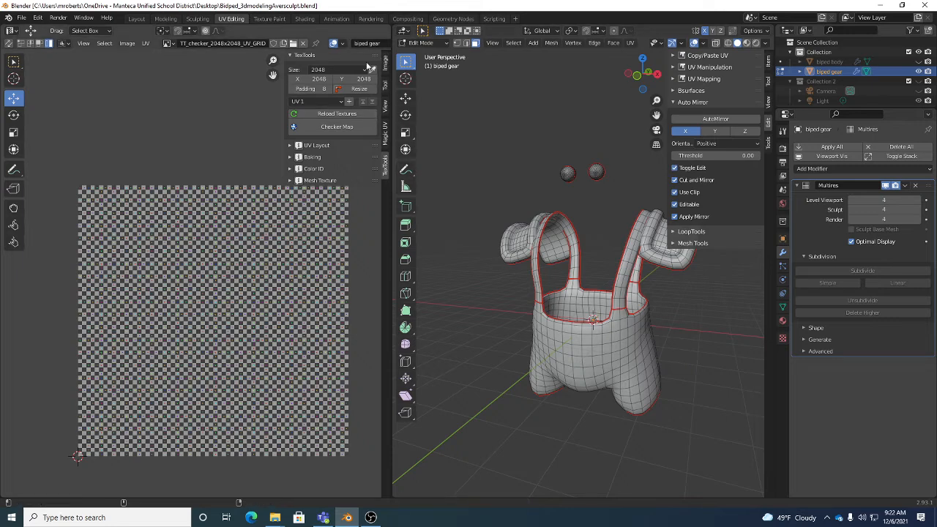
# Collapse and reopen the TexTools sidebar in the UV editor, and choose a texture size of 2048
pyautogui.moveTo(288, 110); pyautogui.dragTo(422, 115)
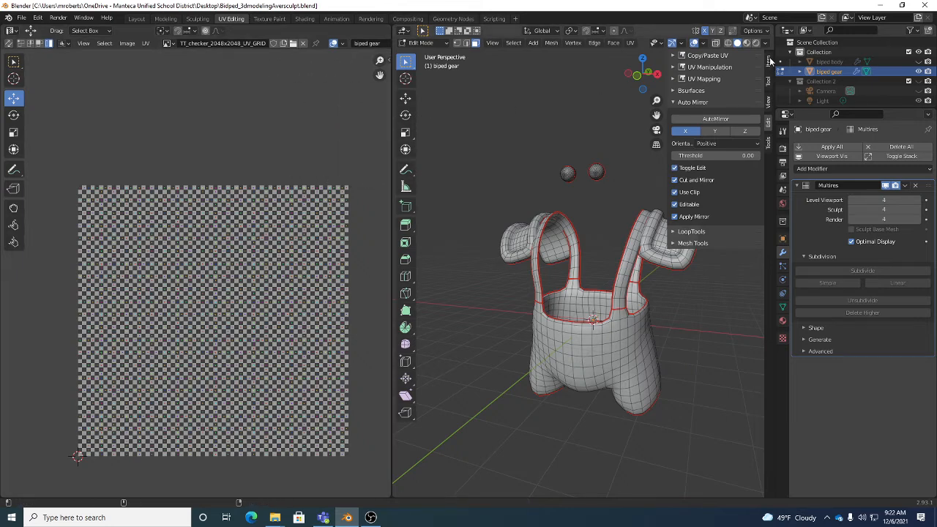
pyautogui.click(390, 59)
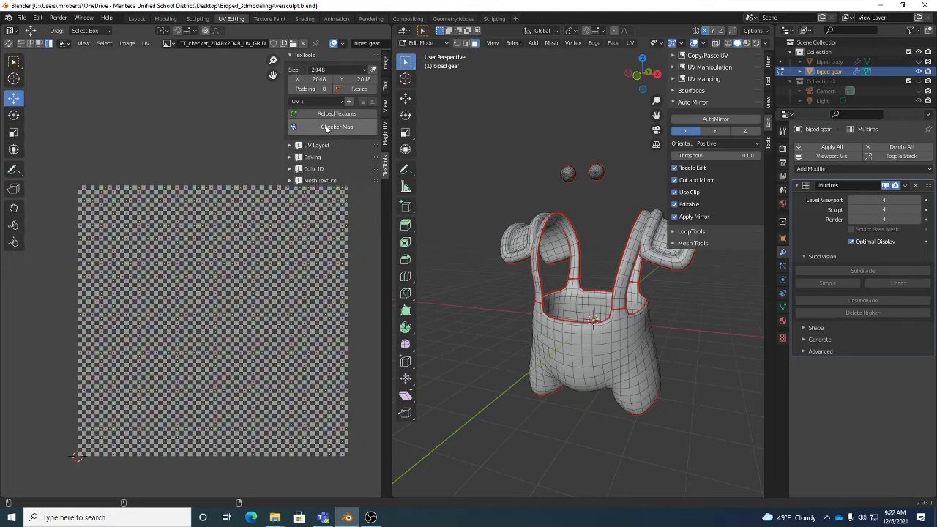
pyautogui.click(338, 71)
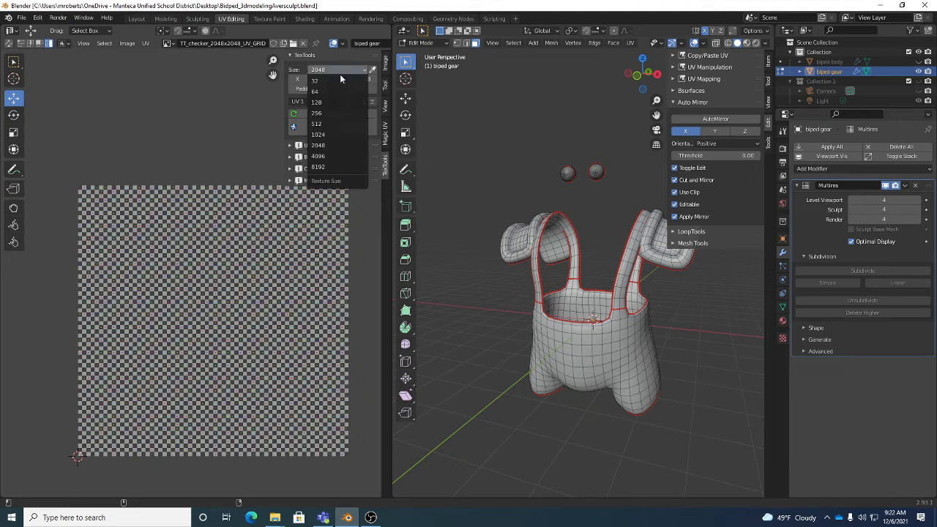
pyautogui.click(320, 145)
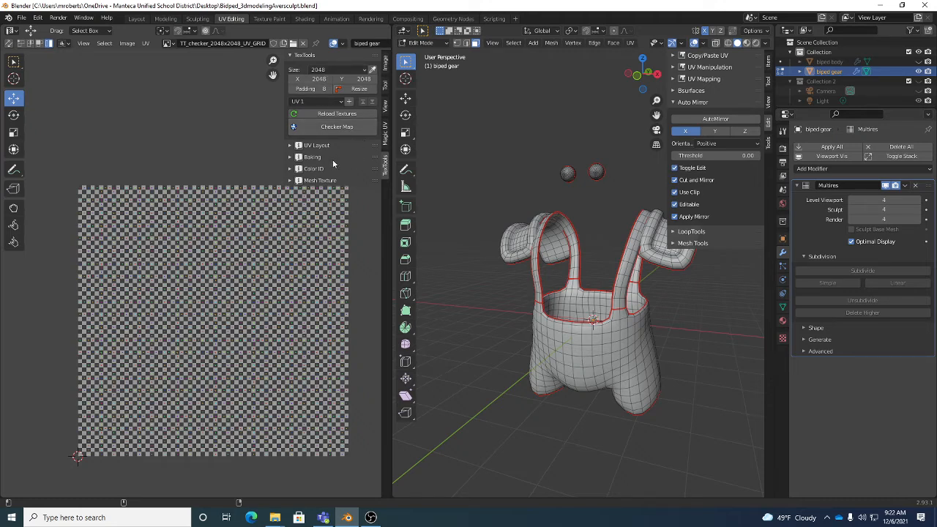
# Look through the TexTools UV Layout options and leave the Baking options expanded with Tangent Normal as the bake mode
pyautogui.click(313, 157)
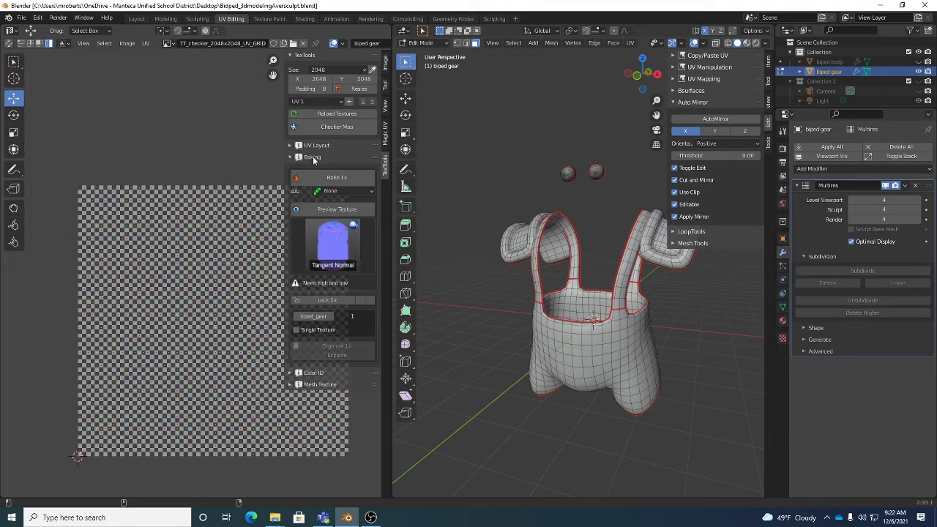
pyautogui.click(314, 156)
pyautogui.click(316, 147)
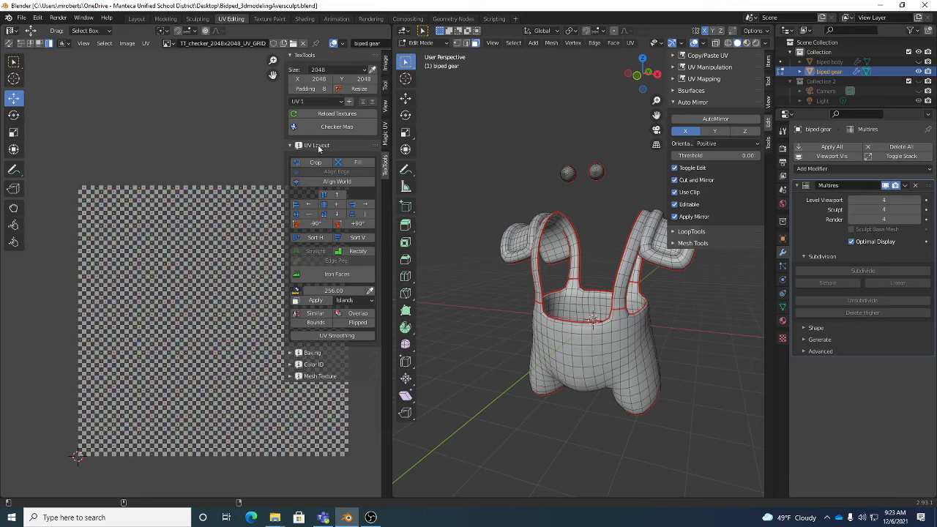
pyautogui.click(317, 146)
pyautogui.click(314, 157)
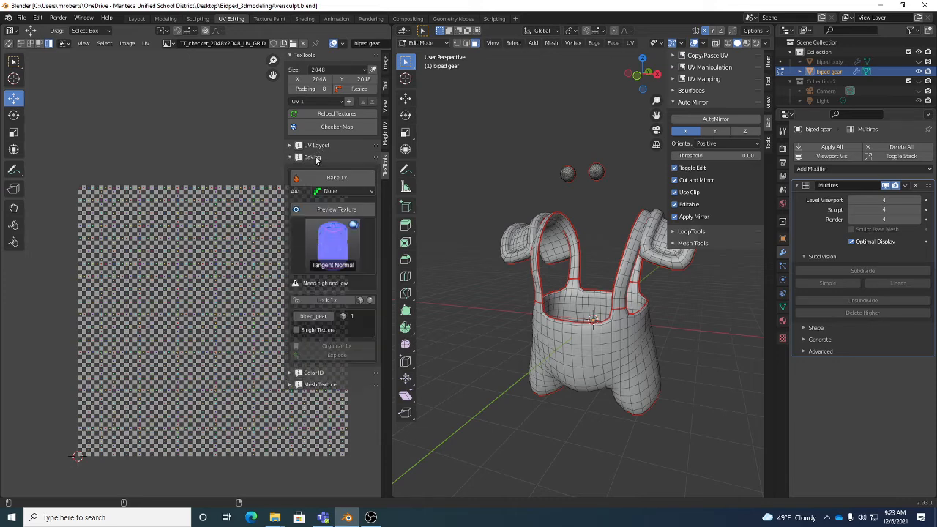
pyautogui.click(314, 157)
pyautogui.click(314, 157)
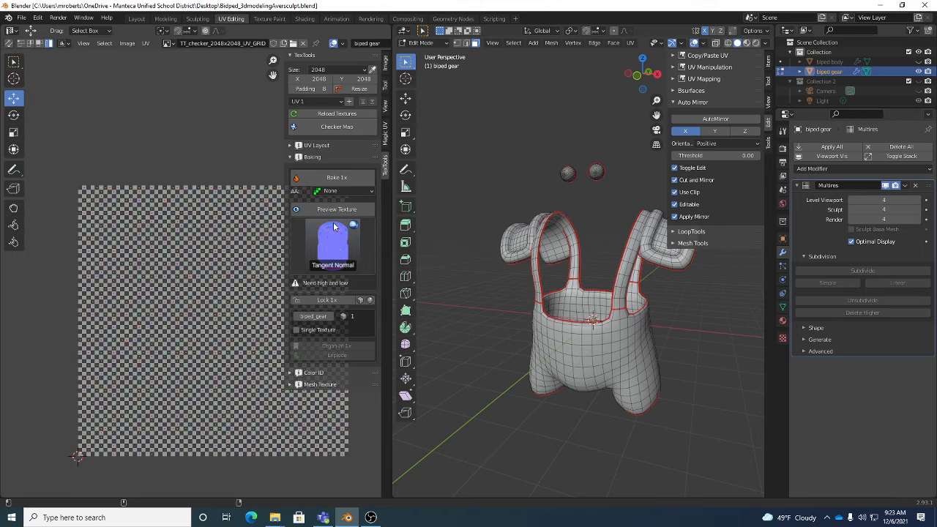
pyautogui.click(334, 247)
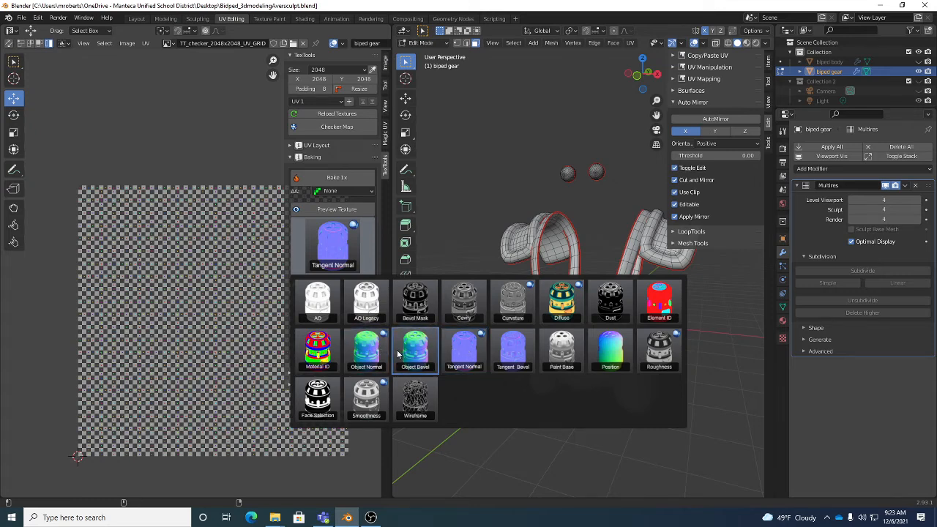
pyautogui.click(337, 243)
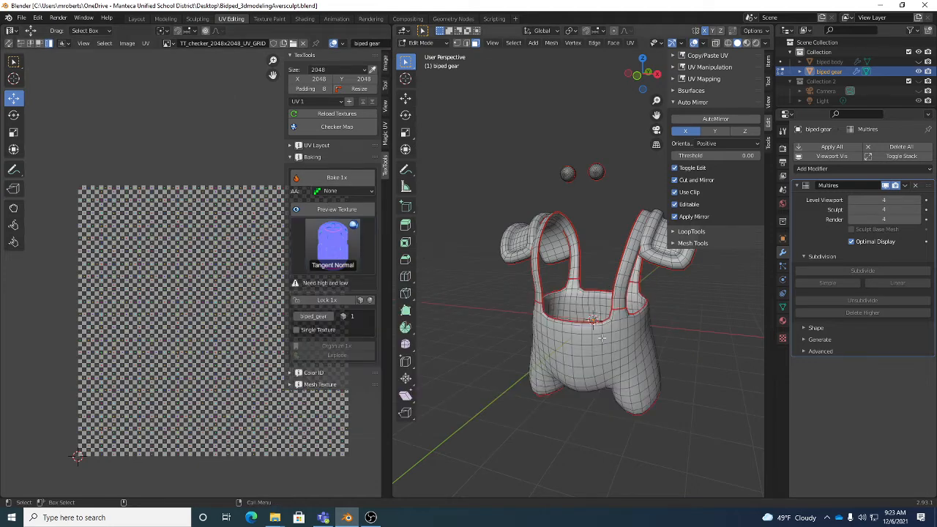
# Return the biped gear to Object Mode and lower its Multires viewport level to 0
pyautogui.moveTo(577, 344)
pyautogui.mouseDown(button='middle')
pyautogui.moveTo(619, 331)
pyautogui.moveTo(646, 341)
pyautogui.moveTo(637, 366)
pyautogui.mouseUp(button='middle')
pyautogui.press('Tab')
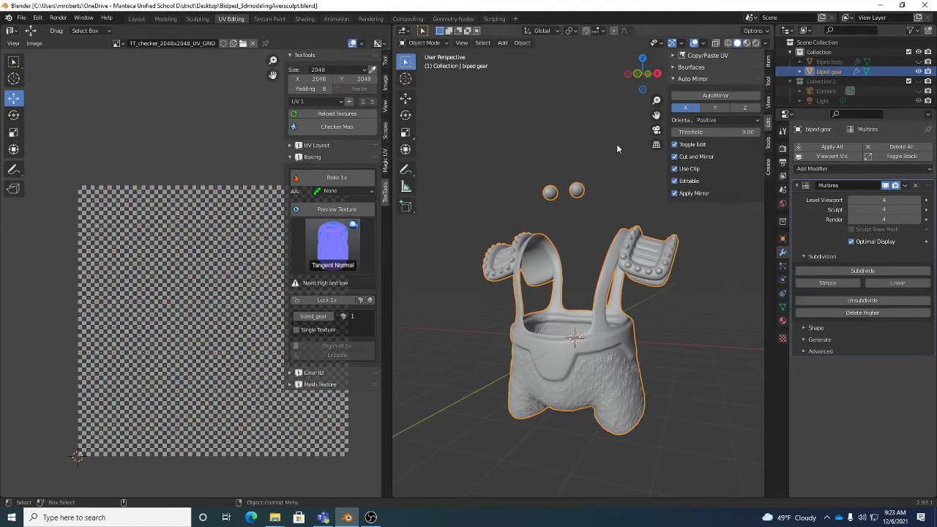
pyautogui.moveTo(653, 259)
pyautogui.mouseDown(button='middle')
pyautogui.moveTo(636, 272)
pyautogui.moveTo(643, 266)
pyautogui.mouseUp(button='middle')
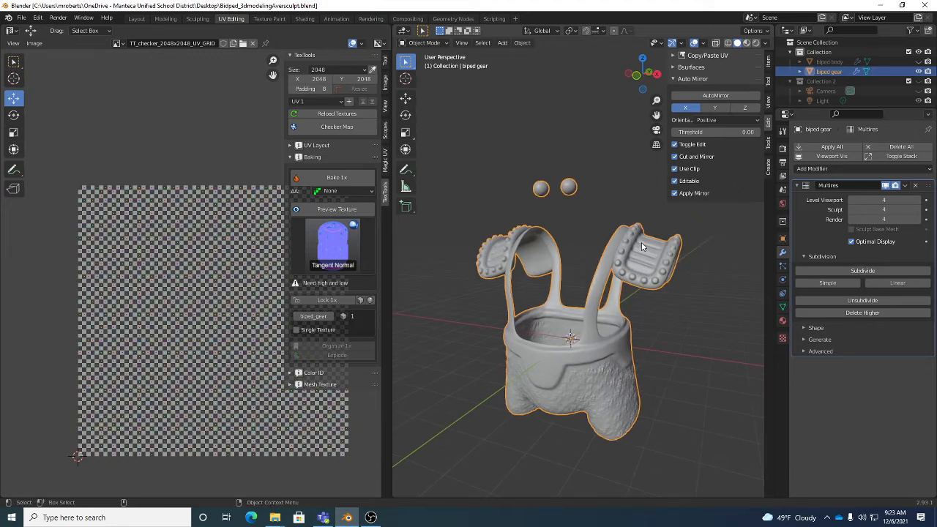
pyautogui.click(851, 201)
pyautogui.click(852, 201)
pyautogui.click(851, 201)
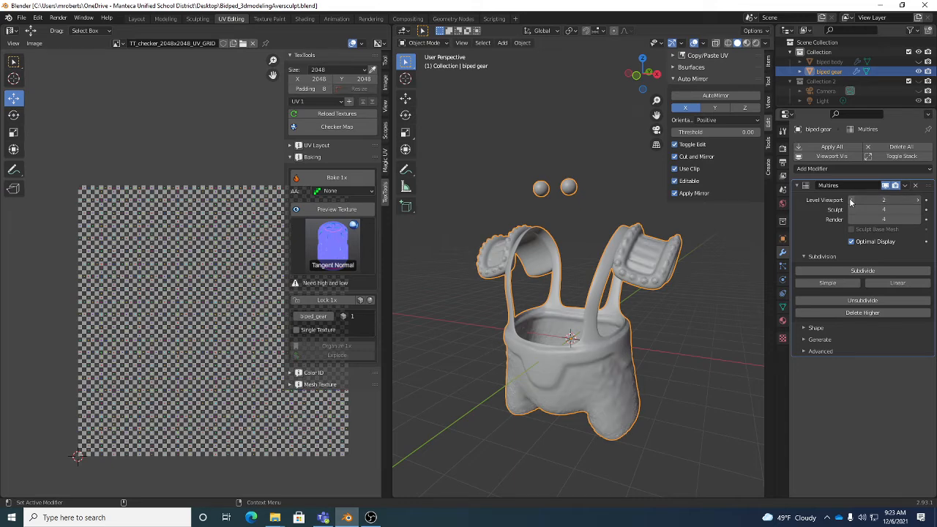
pyautogui.click(851, 200)
pyautogui.click(851, 200)
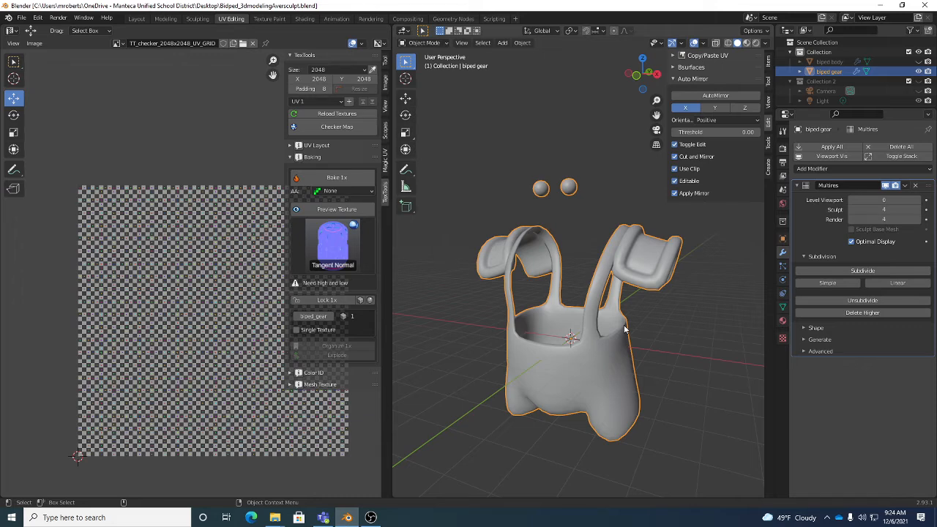
# Bake the biped gear's tangent normal map with TexTools
pyautogui.click(337, 179)
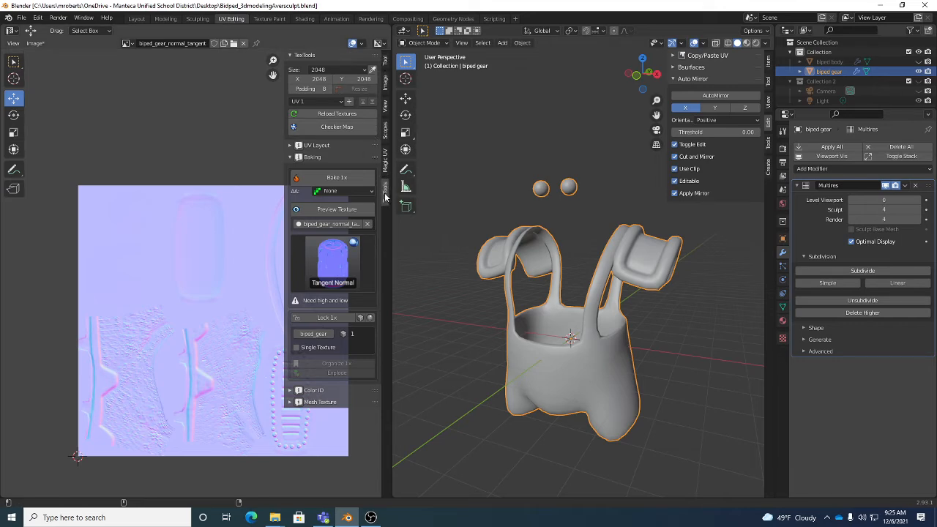
pyautogui.click(384, 163)
pyautogui.click(385, 194)
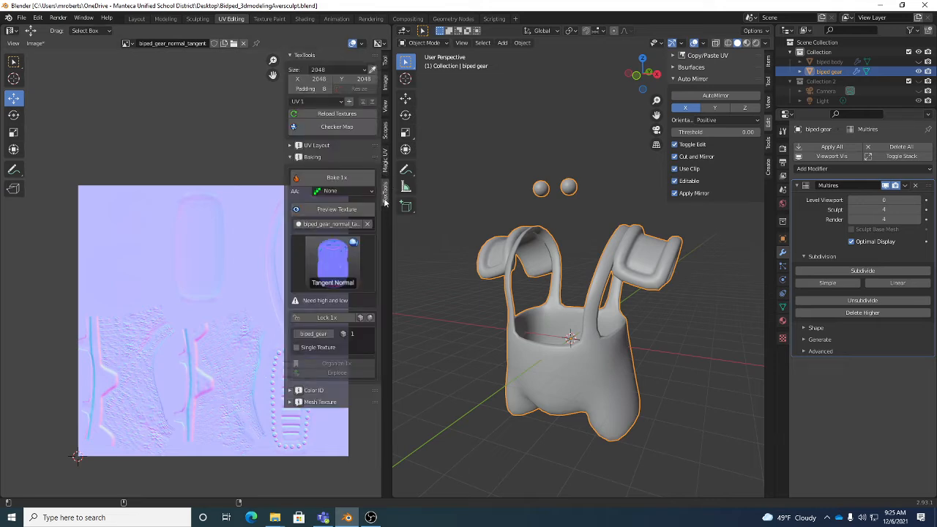
# Save the baked gear normal map as a PNG image named biped_gear_normal in the Desktop folder
pyautogui.click(36, 43)
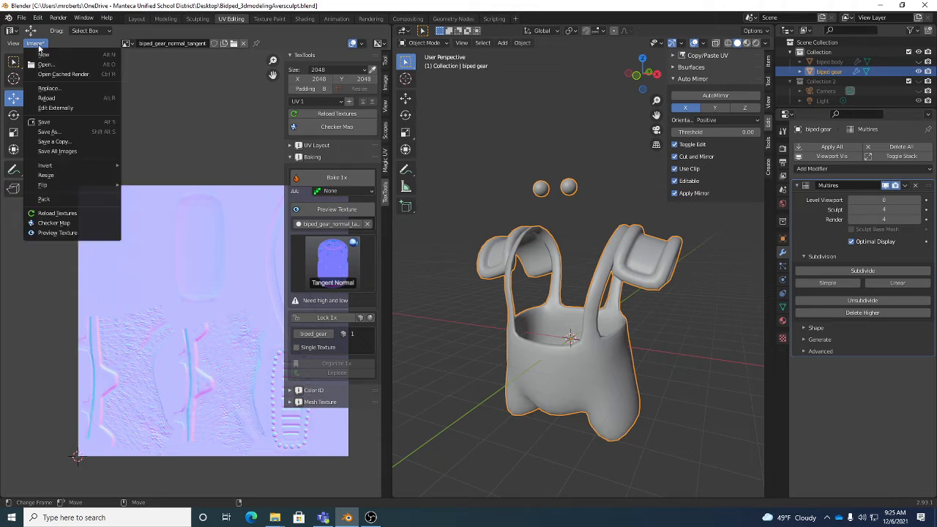
pyautogui.click(51, 131)
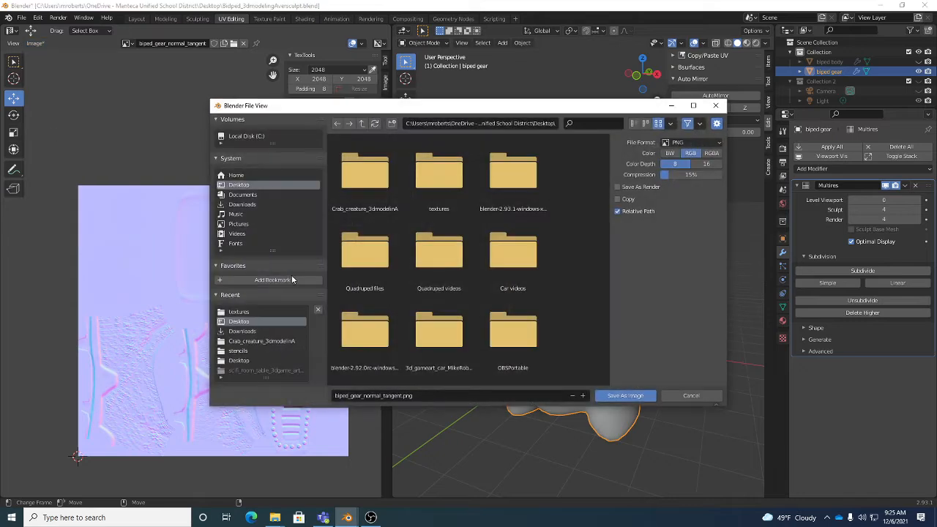
pyautogui.click(444, 394)
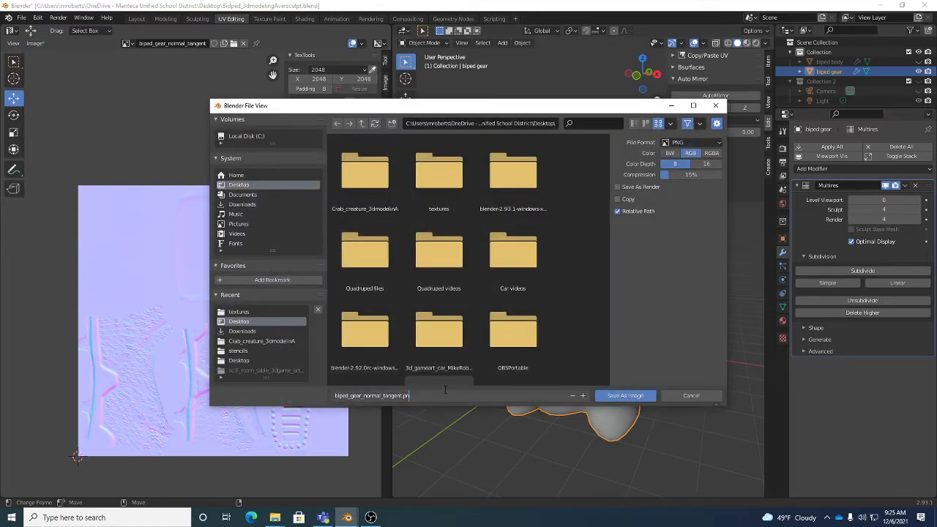
pyautogui.press('BackSpace')
pyautogui.press('BackSpace')
pyautogui.press('BackSpace')
pyautogui.press('BackSpace')
pyautogui.press('BackSpace')
pyautogui.press('BackSpace')
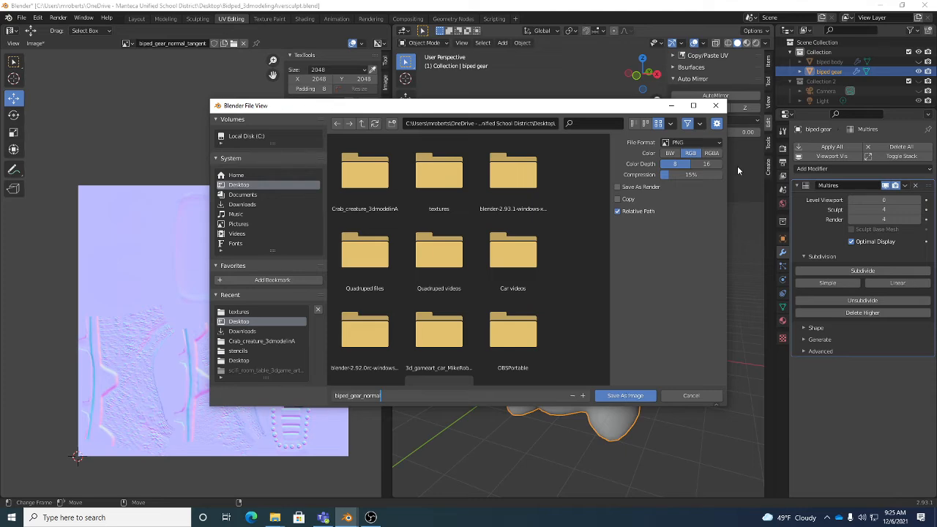
pyautogui.click(628, 395)
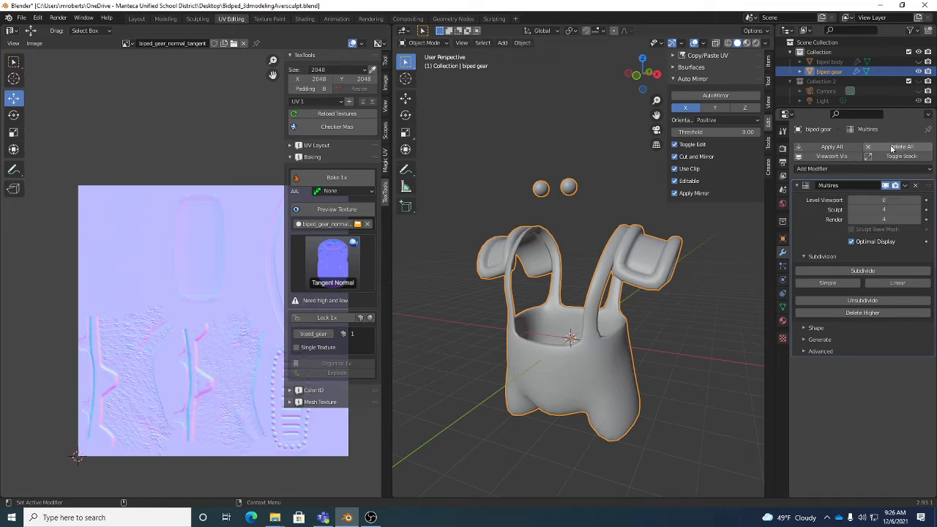
# Remove the Multires modifier from the biped gear, then unhide and select the biped body and hide the gear
pyautogui.click(916, 187)
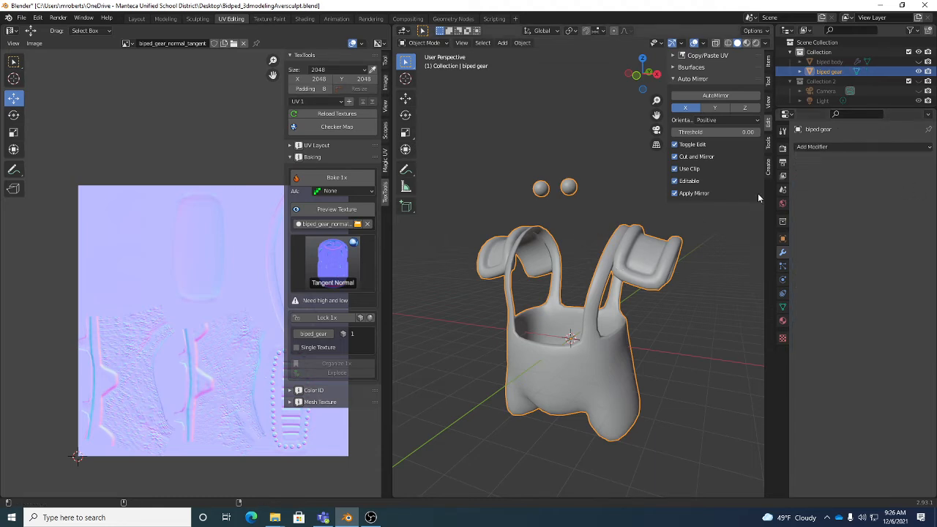
pyautogui.click(918, 62)
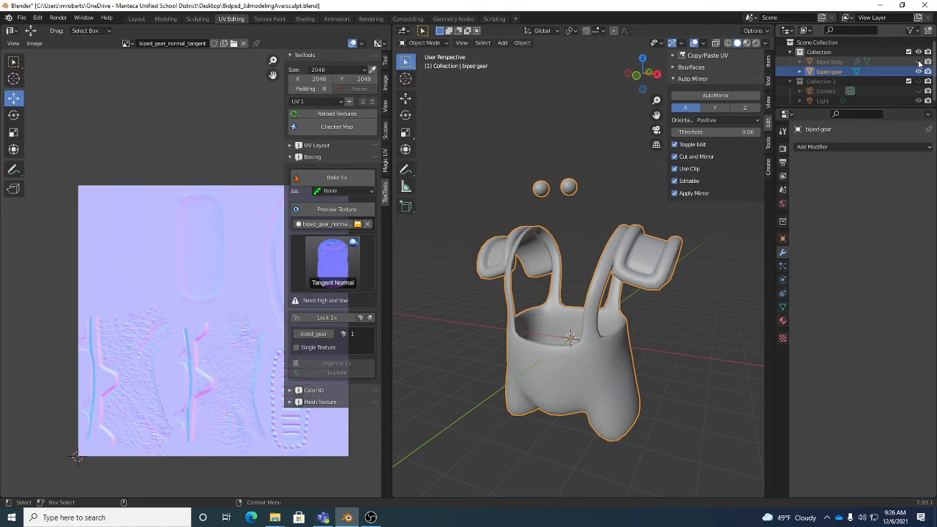
pyautogui.click(835, 63)
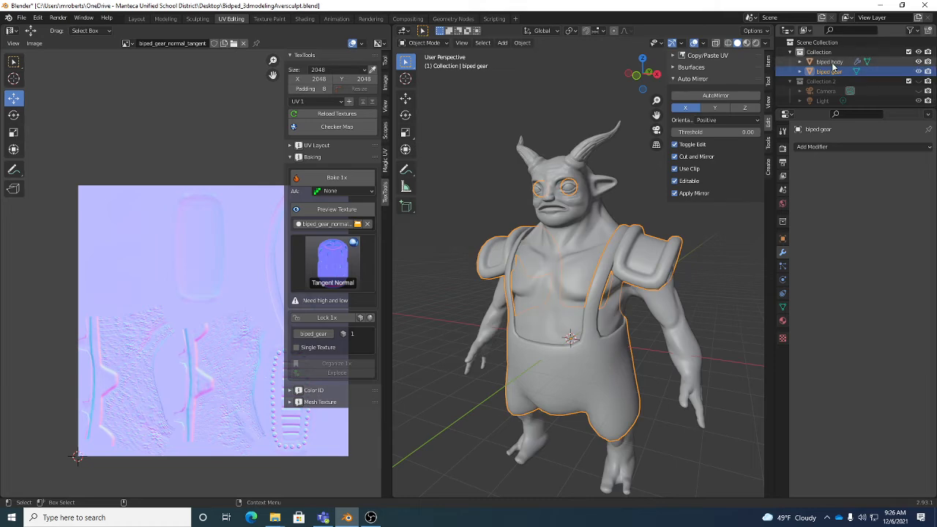
pyautogui.click(918, 72)
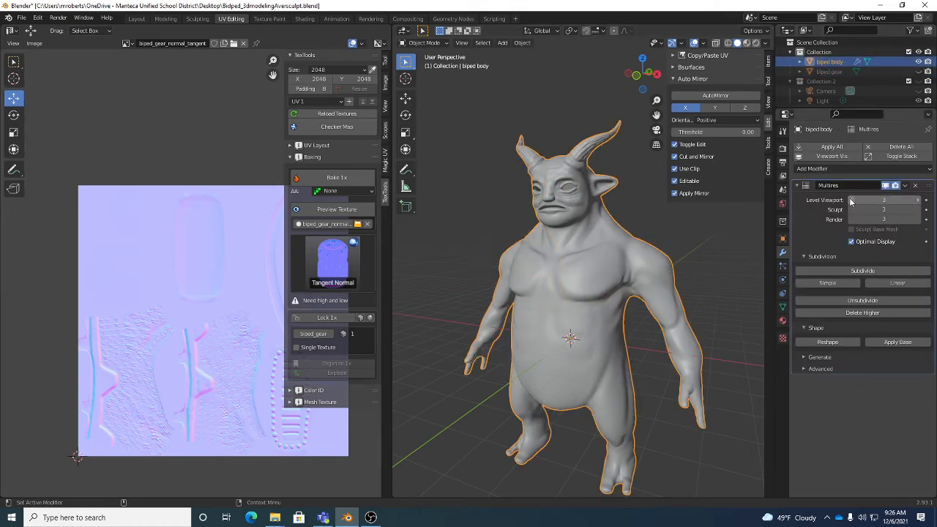
# Lower the biped body's Multires viewport level to 0 and bake its tangent normal map with TexTools
pyautogui.click(851, 200)
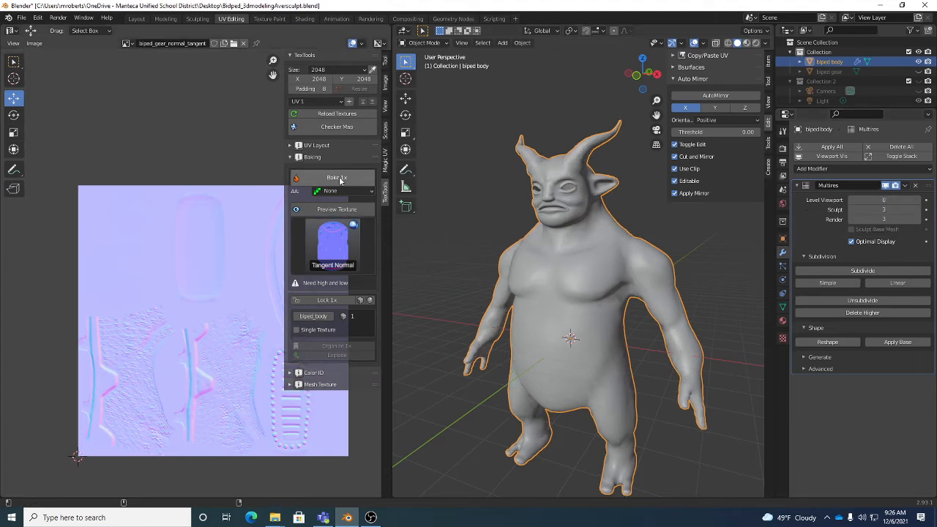
pyautogui.click(340, 180)
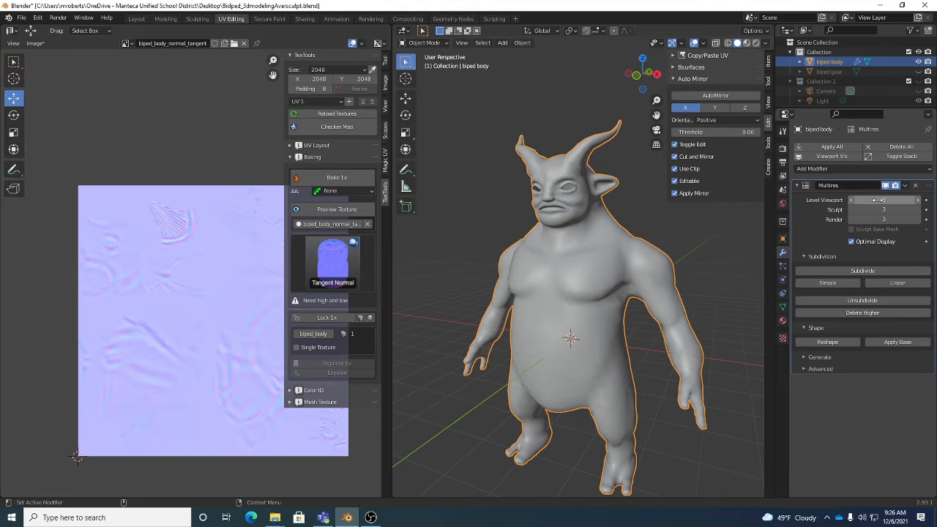
pyautogui.moveTo(879, 200); pyautogui.dragTo(849, 200)
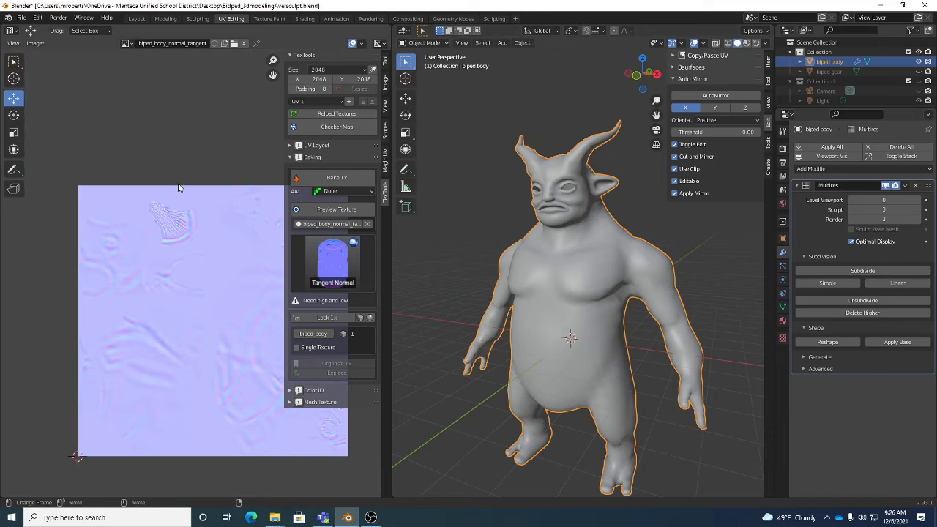
# Save the baked body normal map as a PNG image in the Desktop folder, trimming the end of the suggested file name
pyautogui.click(35, 43)
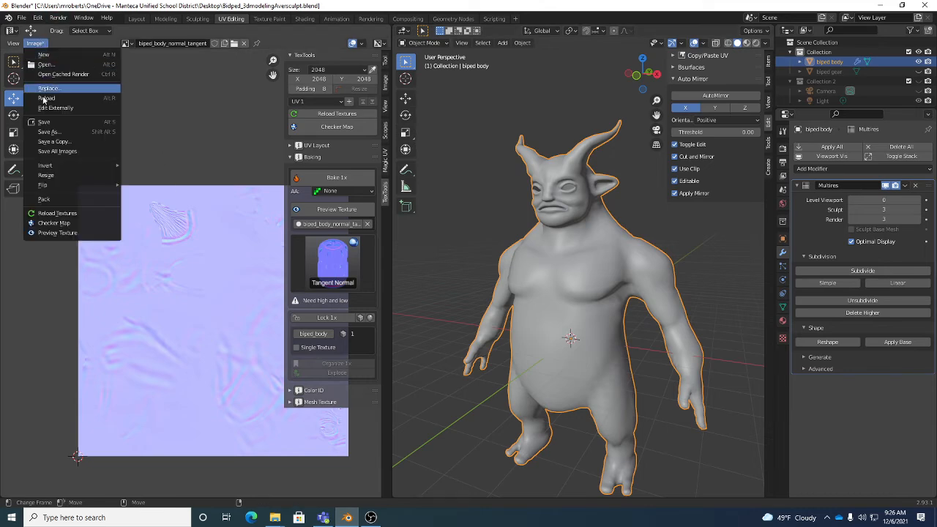
pyautogui.click(47, 132)
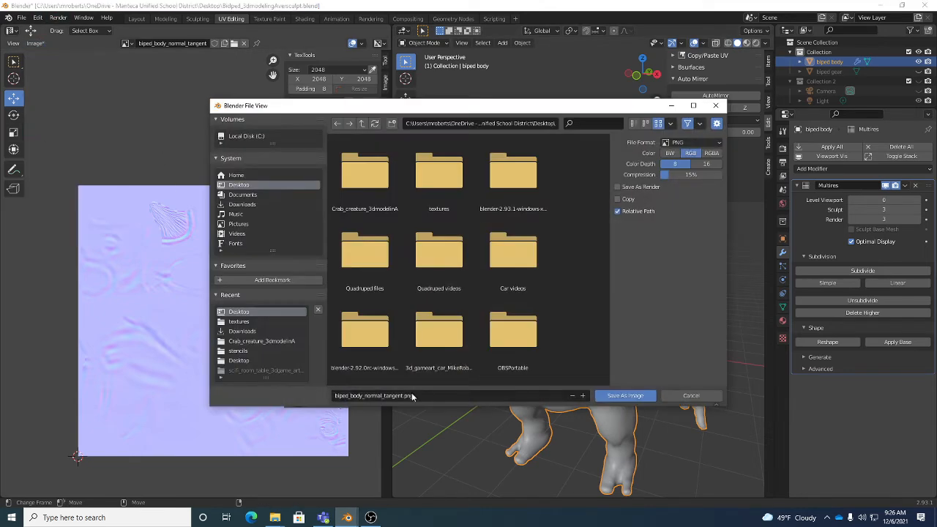
pyautogui.click(439, 395)
pyautogui.press('End')
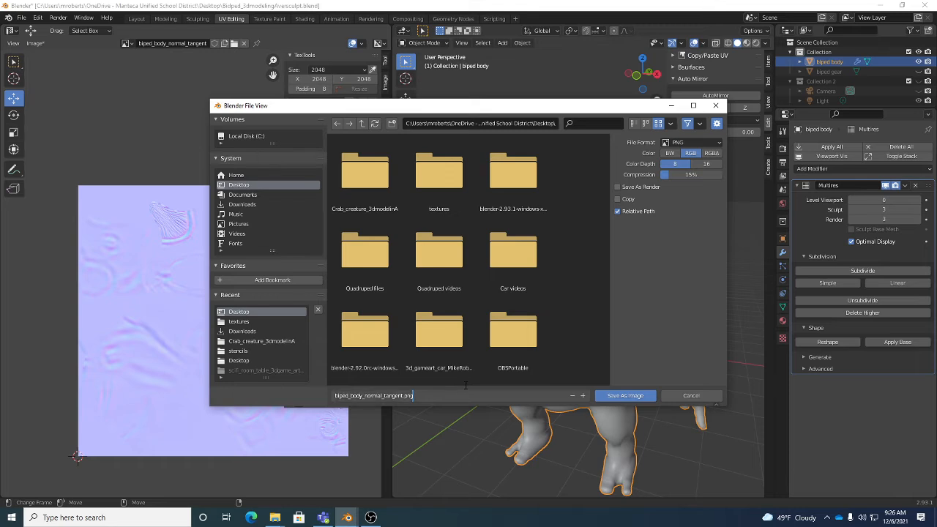
pyautogui.press('BackSpace')
pyautogui.press('BackSpace')
pyautogui.press('BackSpace')
pyautogui.click(623, 399)
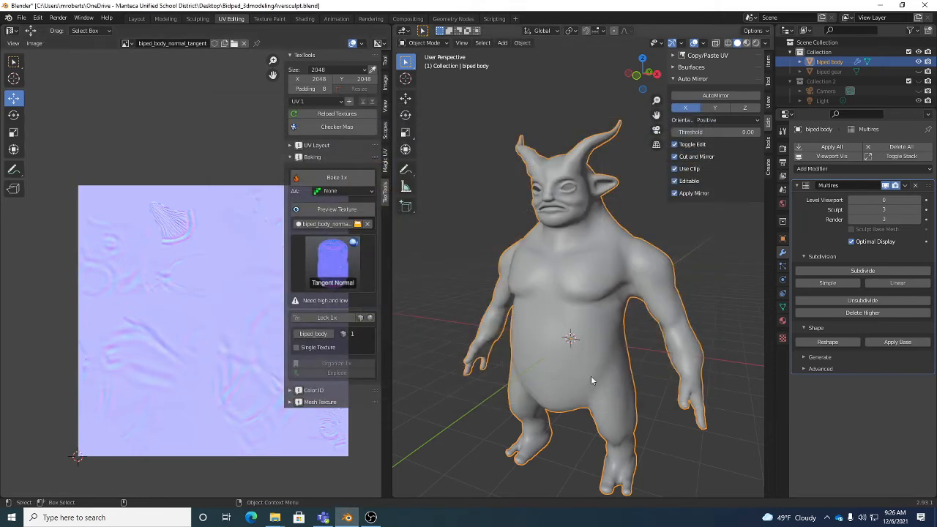
# Remove the Multires modifier from the biped body and unhide the biped gear
pyautogui.click(915, 185)
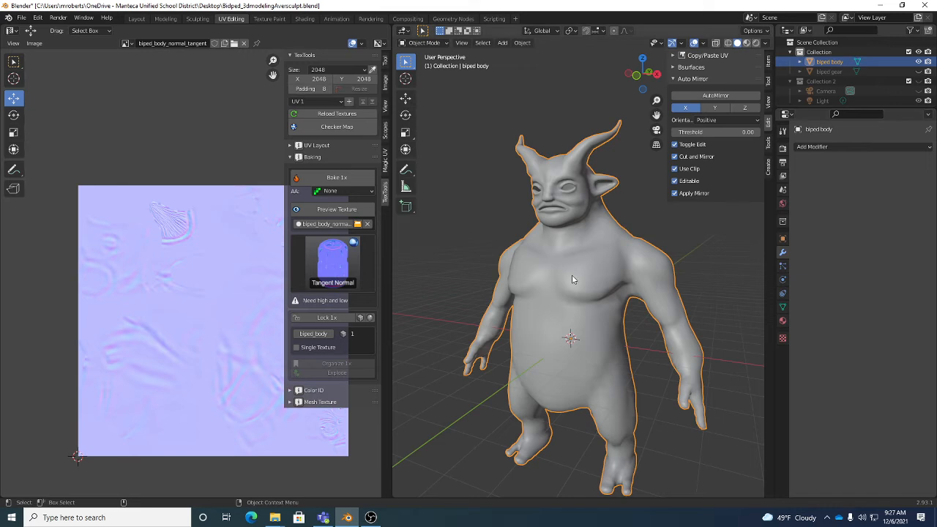
pyautogui.click(919, 72)
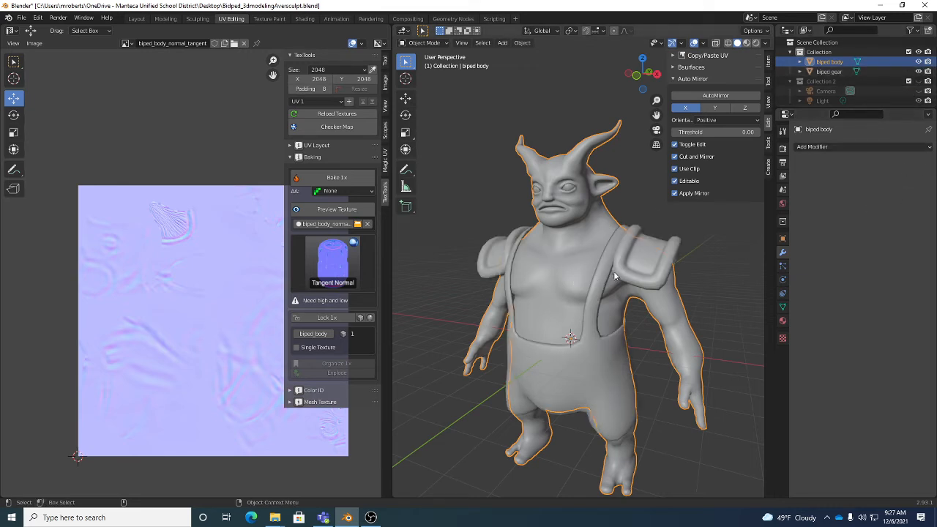
pyautogui.moveTo(614, 271); pyautogui.dragTo(578, 285, button='middle')
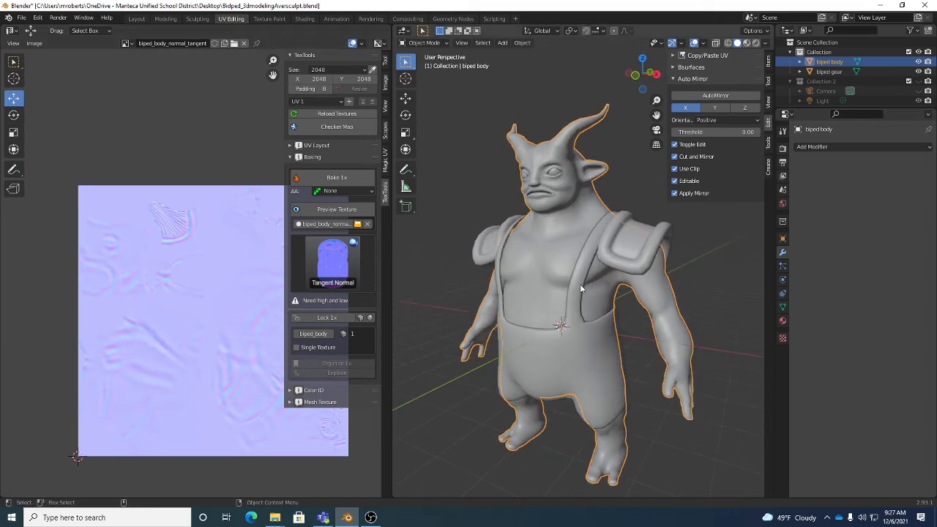
# Save the project under the new name Bidped_3dmodelingAvernormalmap.blend in the Desktop folder
pyautogui.click(21, 17)
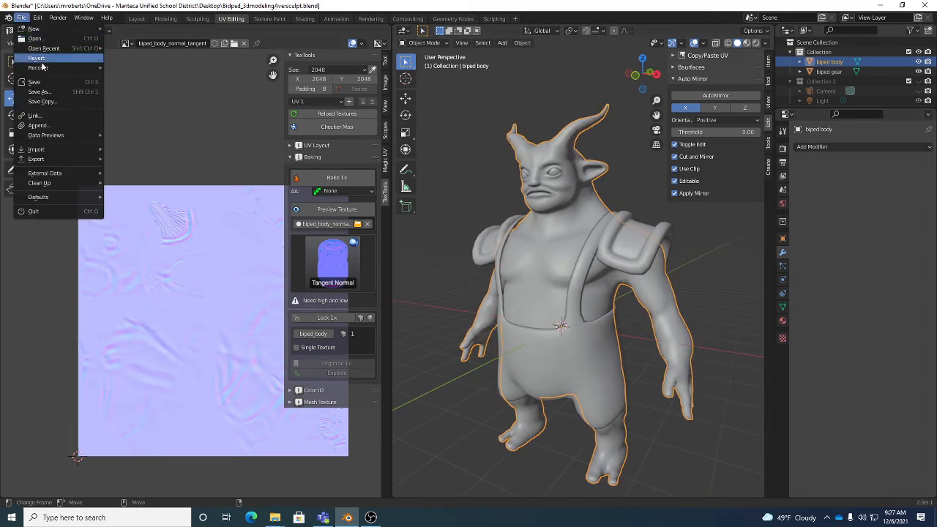
pyautogui.click(40, 91)
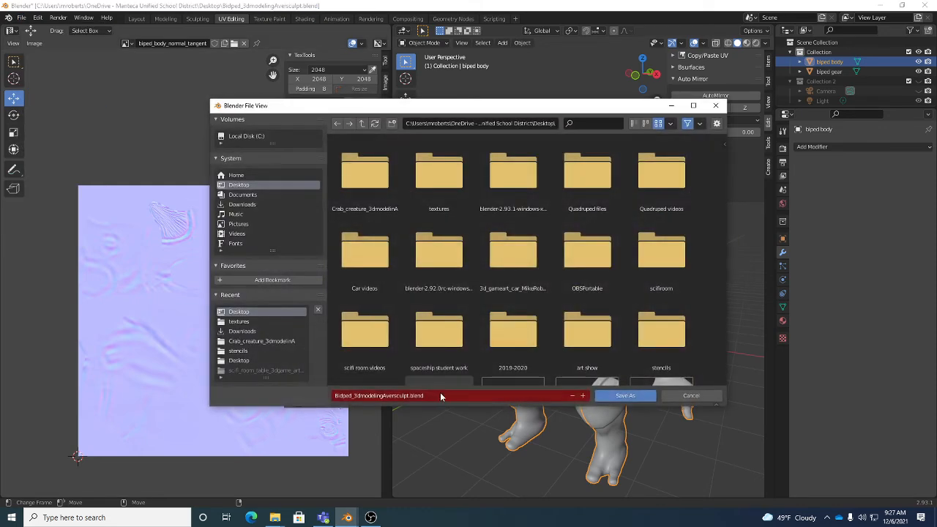
pyautogui.press('End')
pyautogui.press('BackSpace')
pyautogui.press('BackSpace')
pyautogui.press('BackSpace')
pyautogui.press('BackSpace')
pyautogui.press('BackSpace')
pyautogui.press('BackSpace')
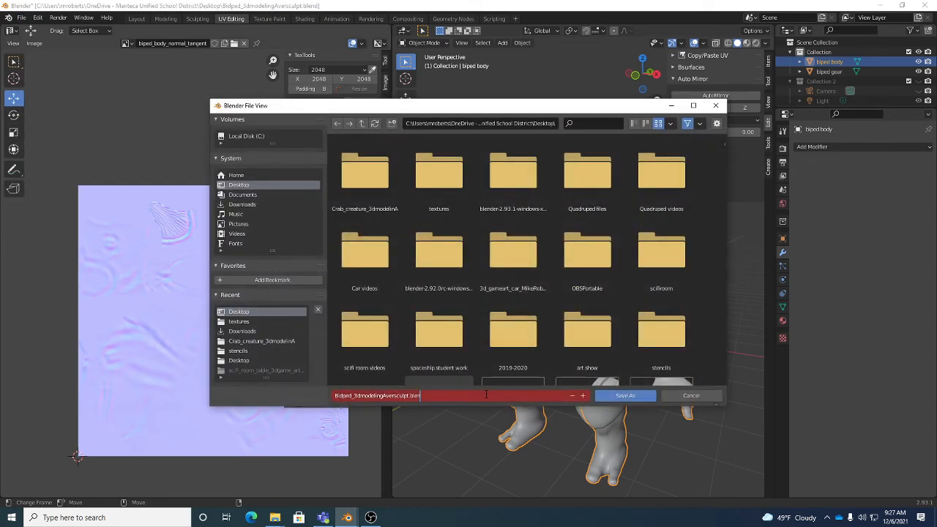
pyautogui.press('BackSpace')
pyautogui.press('BackSpace')
pyautogui.press('BackSpace')
pyautogui.press('BackSpace')
pyautogui.write('normalmap')
pyautogui.press('Return')
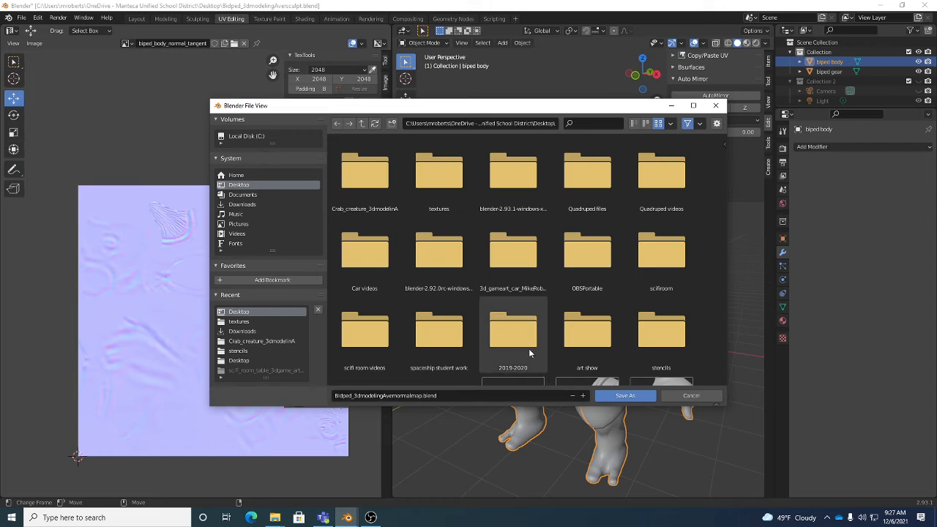
pyautogui.press('Return')
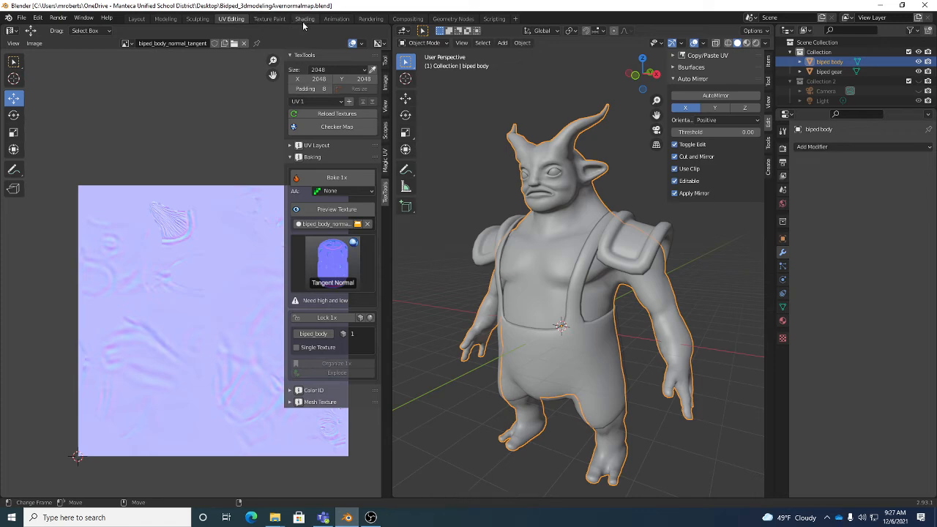
# Open the Shading workspace with the biped body selected and view the checkered model from the front
pyautogui.click(305, 19)
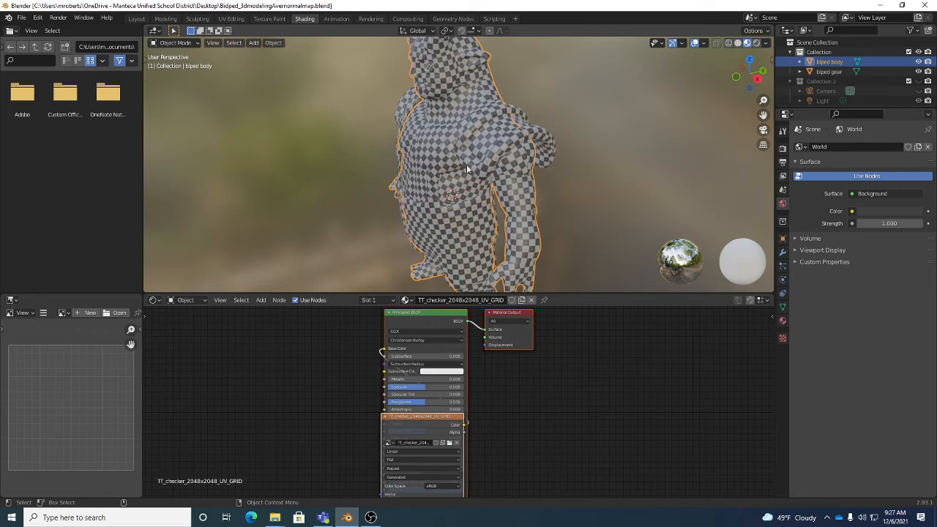
pyautogui.moveTo(466, 169); pyautogui.dragTo(514, 148, button='middle')
pyautogui.click(462, 94)
pyautogui.click(462, 94)
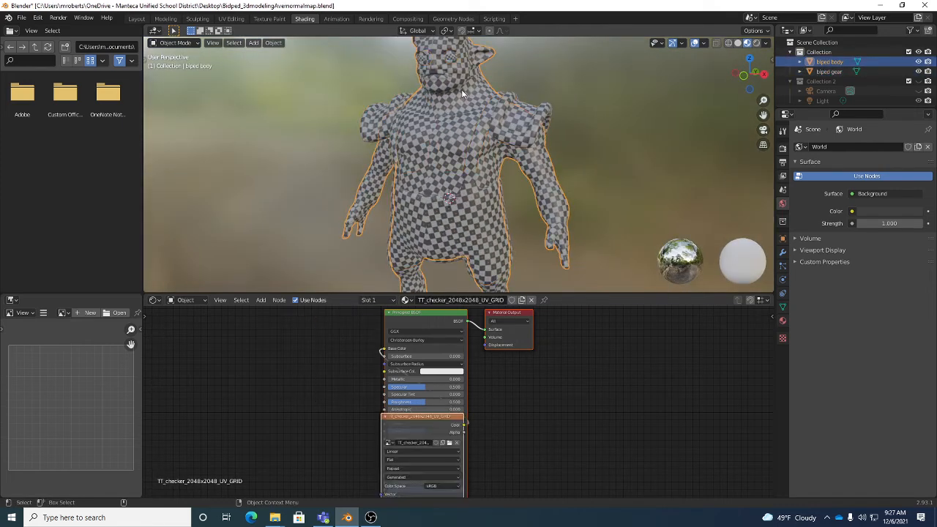
pyautogui.click(524, 129)
pyautogui.click(543, 187)
pyautogui.moveTo(485, 171); pyautogui.dragTo(521, 228, button='middle')
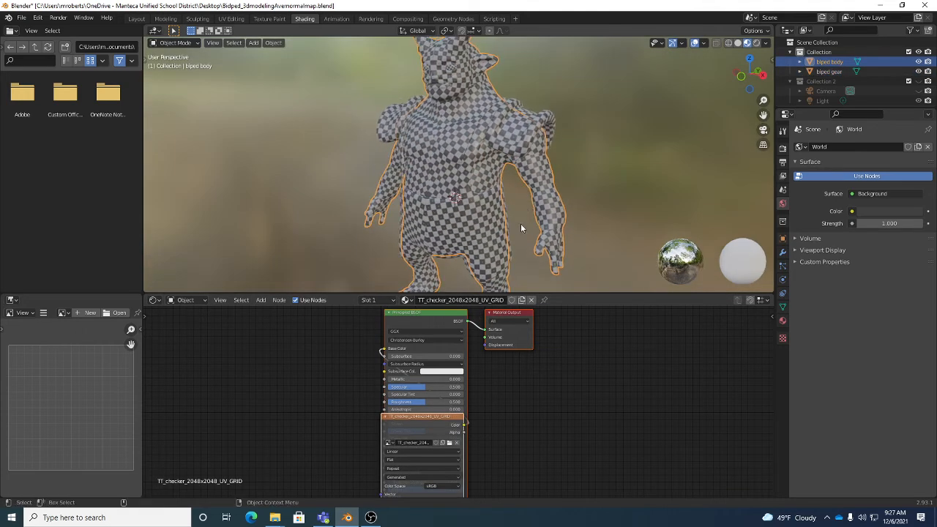
# Turn on snapping and spread out the overlapping checker texture and Principled BSDF nodes of the body's material
pyautogui.hotkey('shift', 'Tab')
pyautogui.moveTo(541, 400)
pyautogui.mouseDown(button='middle')
pyautogui.moveTo(567, 422)
pyautogui.moveTo(550, 397)
pyautogui.mouseUp(button='middle')
pyautogui.scroll(-1, 567, 421)
pyautogui.click(536, 375)
pyautogui.click(472, 334)
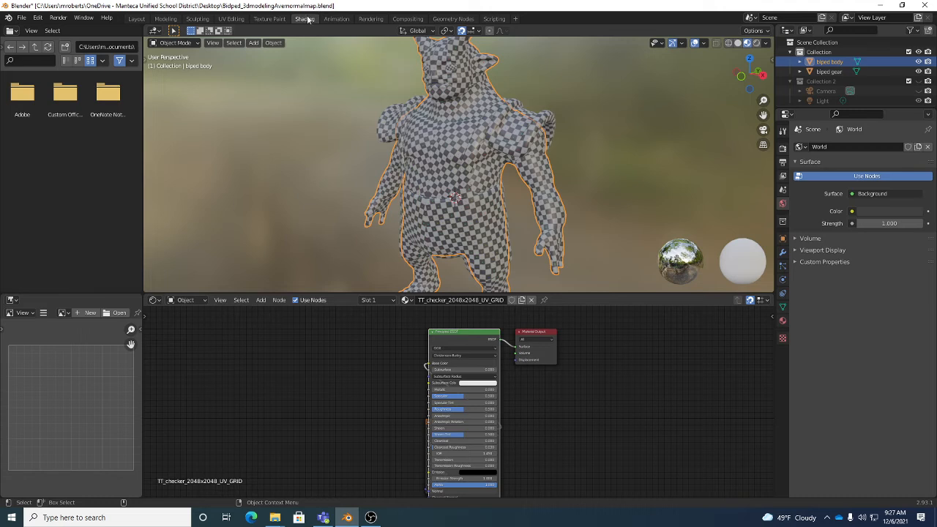
pyautogui.click(294, 300)
pyautogui.click(294, 300)
pyautogui.moveTo(556, 420); pyautogui.dragTo(565, 414, button='middle')
pyautogui.moveTo(578, 391); pyautogui.dragTo(594, 386)
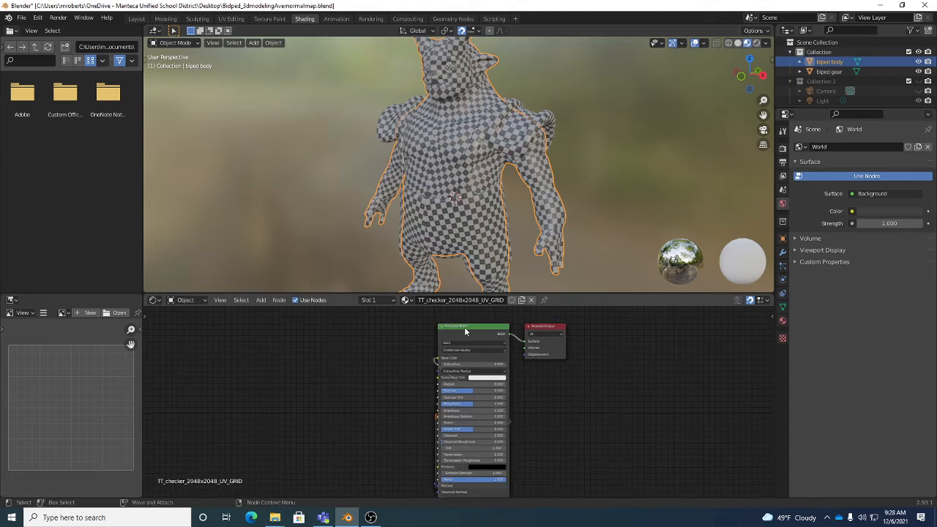
pyautogui.moveTo(458, 331); pyautogui.dragTo(372, 325)
pyautogui.moveTo(469, 418); pyautogui.dragTo(230, 380)
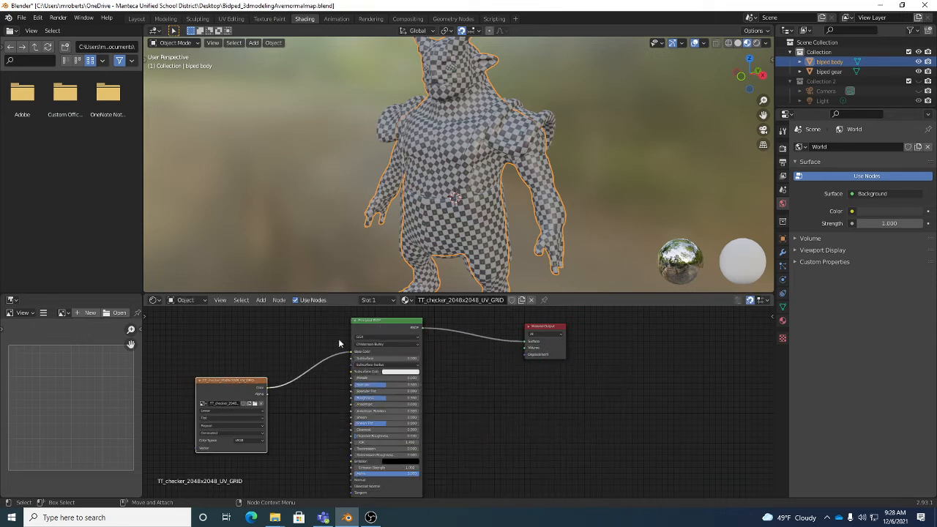
pyautogui.moveTo(380, 319); pyautogui.dragTo(463, 320)
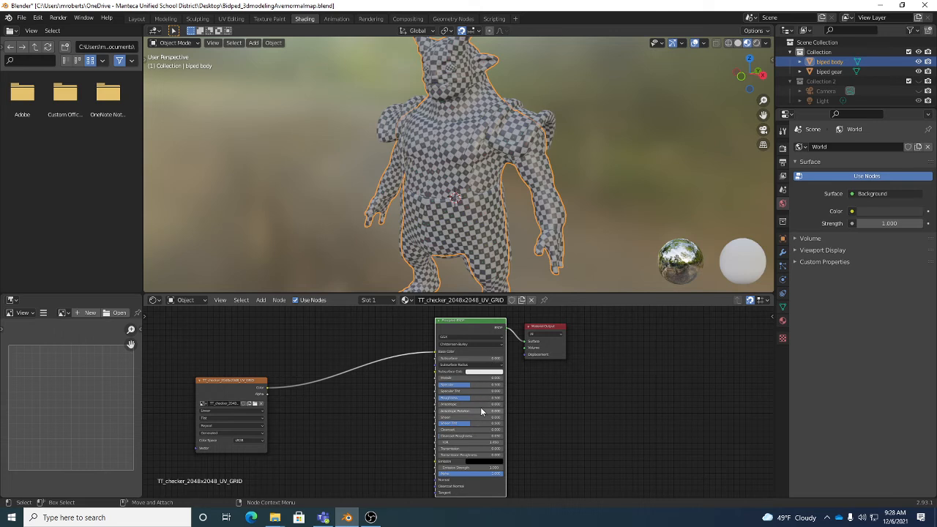
# Delete the checker image texture node from the body's material and rename the material as biped body
pyautogui.click(226, 395)
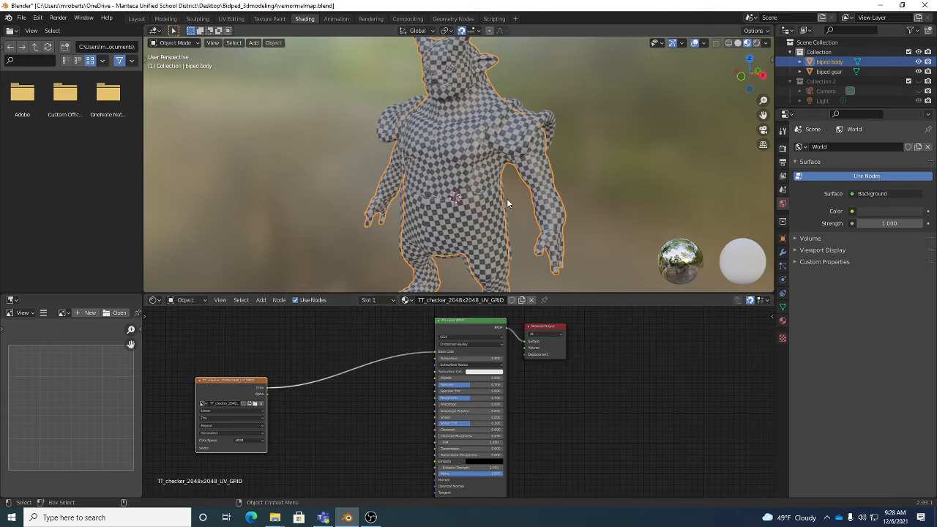
pyautogui.rightClick(248, 381)
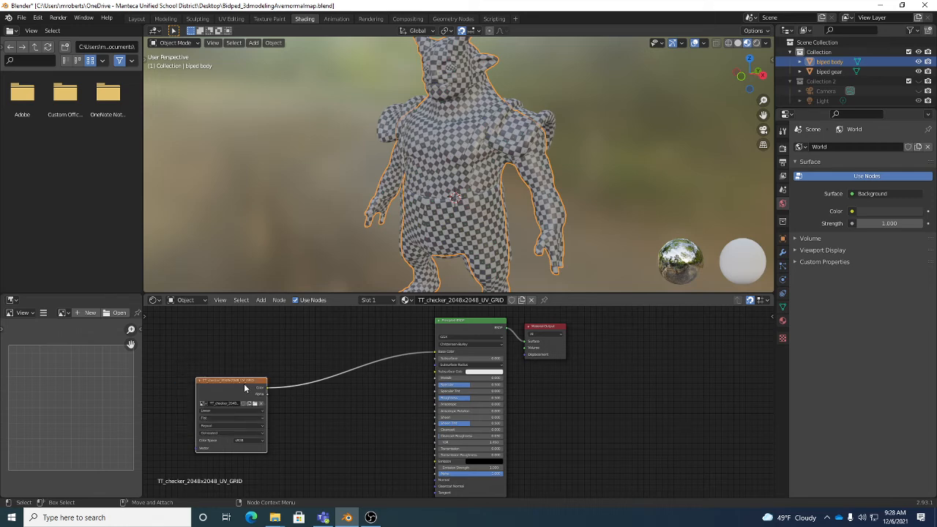
pyautogui.press('Delete')
pyautogui.click(482, 302)
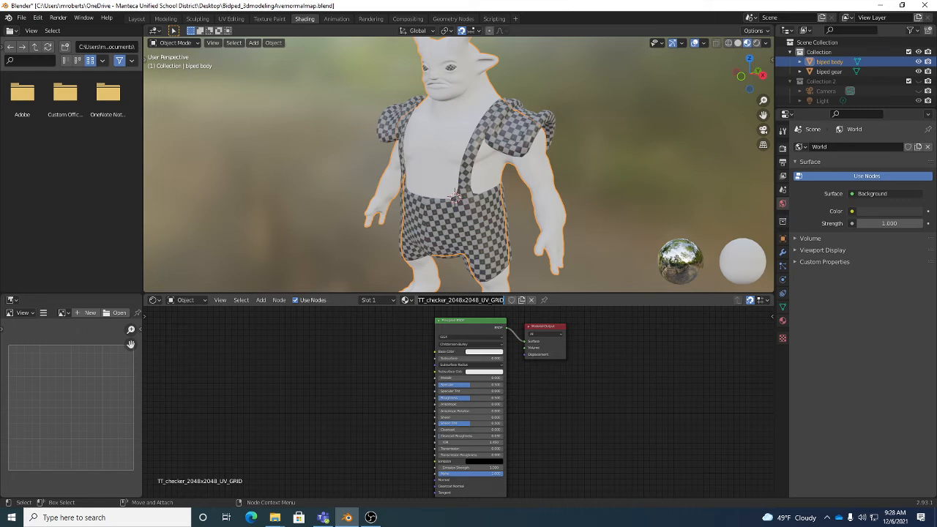
pyautogui.write('biped body')
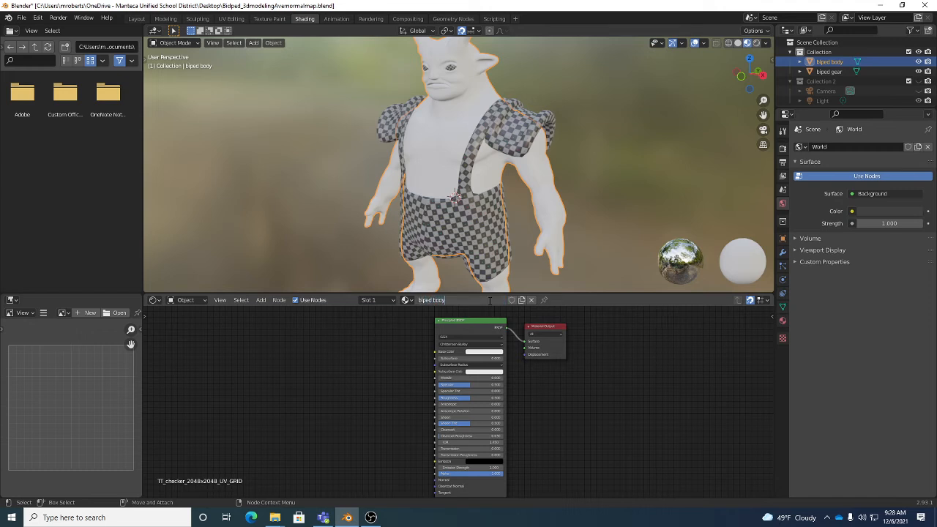
pyautogui.press('Return')
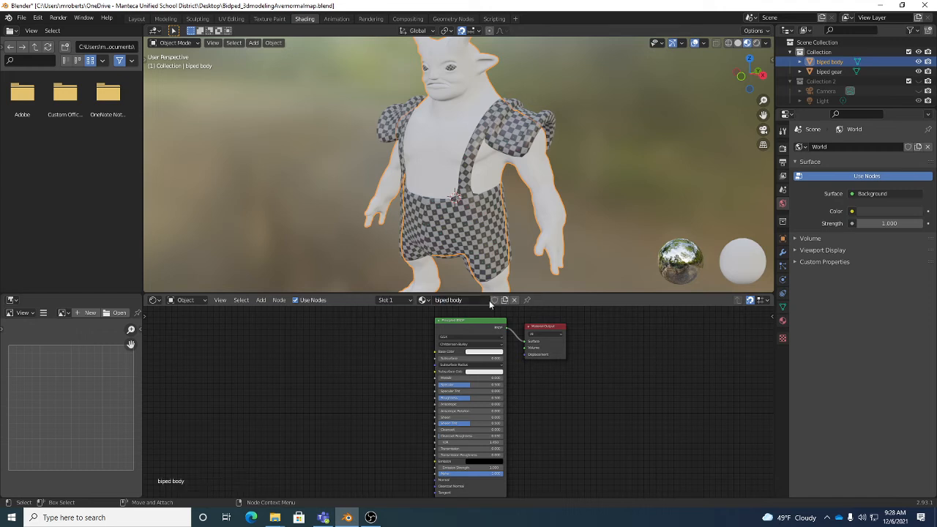
# Add an Image Texture node beside the Principled BSDF and assign the biped_body_normal_tangent image to it
pyautogui.click(260, 300)
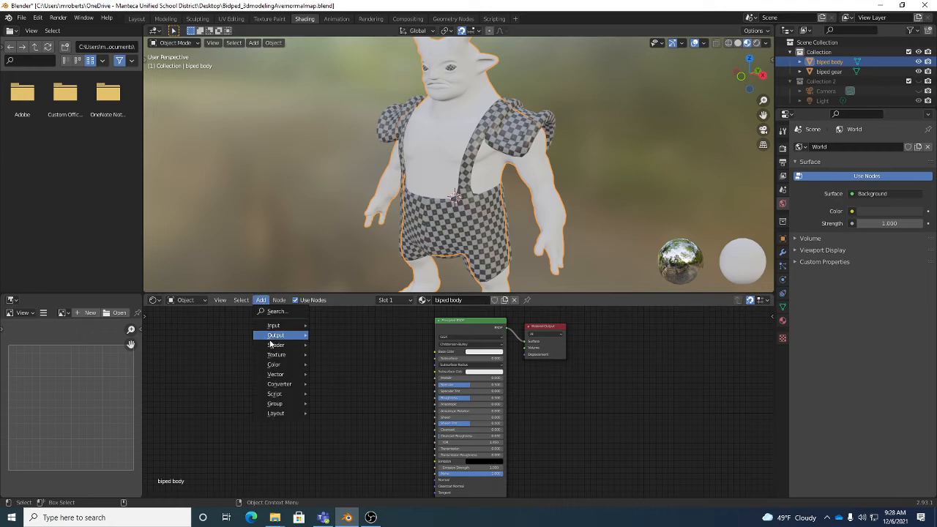
pyautogui.moveTo(276, 355)
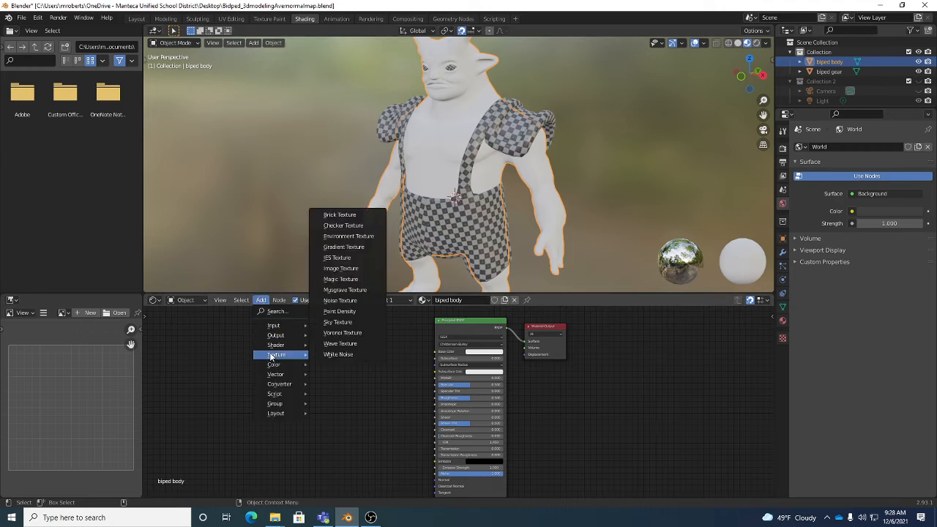
pyautogui.click(336, 269)
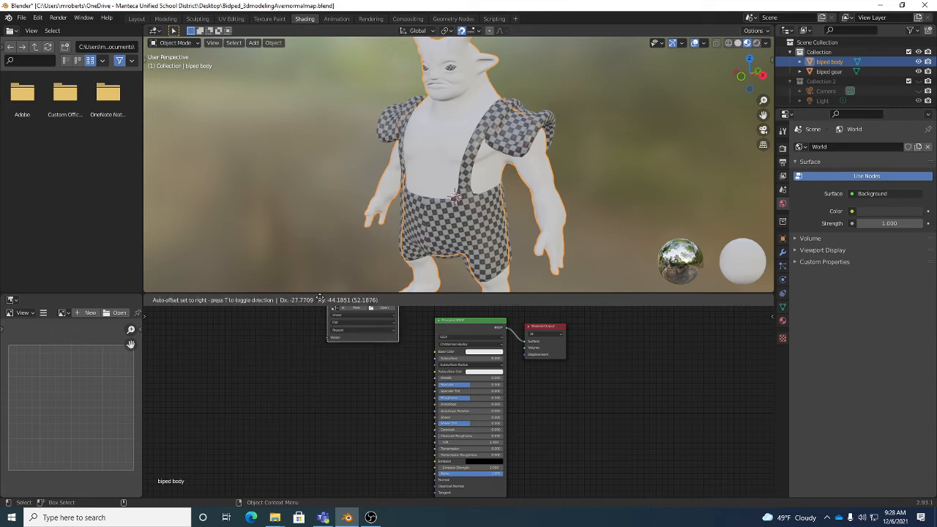
pyautogui.click(246, 354)
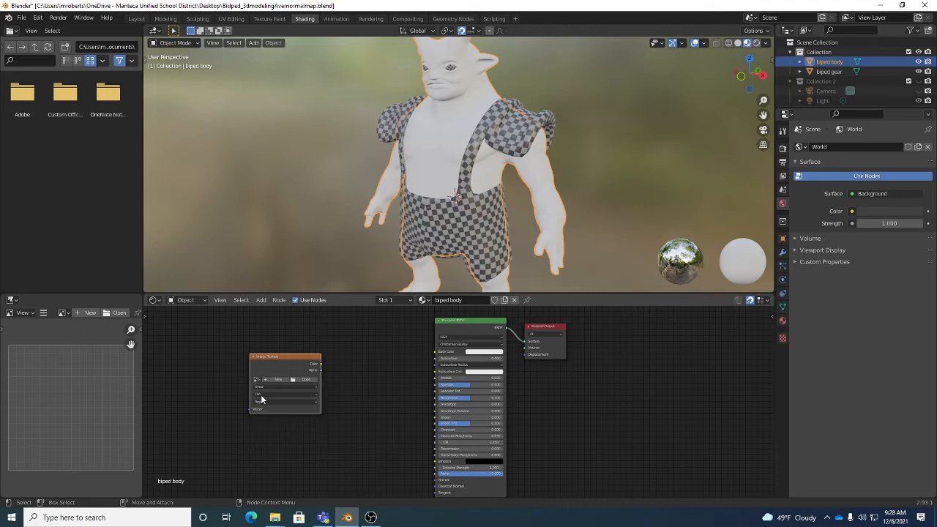
pyautogui.keyDown('alt'); pyautogui.moveTo(261, 397); pyautogui.dragTo(306, 388, button='middle'); pyautogui.keyUp('alt')
pyautogui.keyDown('alt'); pyautogui.moveTo(308, 390); pyautogui.dragTo(328, 400, button='right'); pyautogui.keyUp('alt')
pyautogui.scroll(-1, 328, 400)
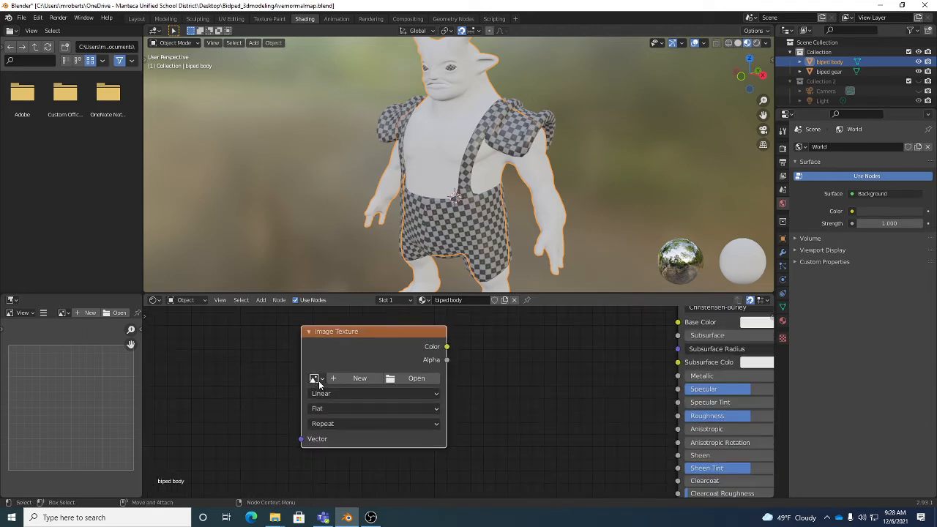
pyautogui.click(316, 379)
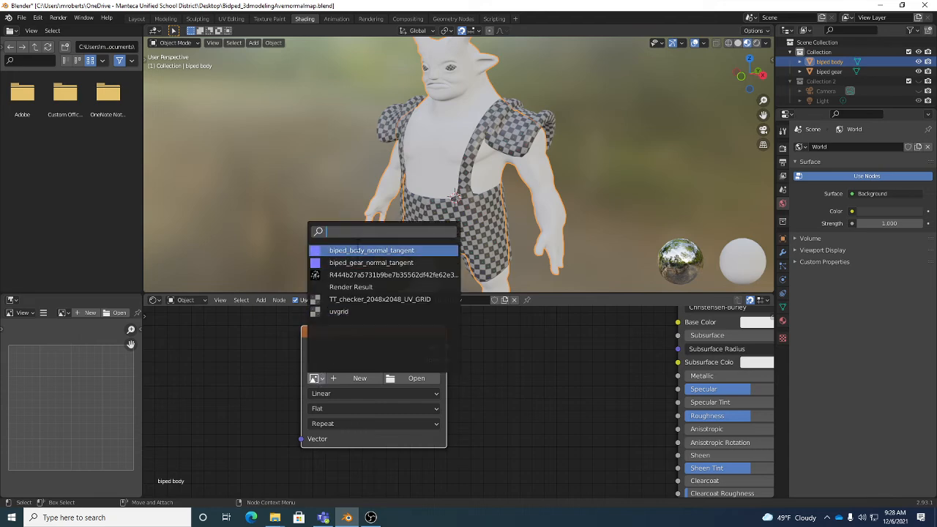
pyautogui.click(356, 250)
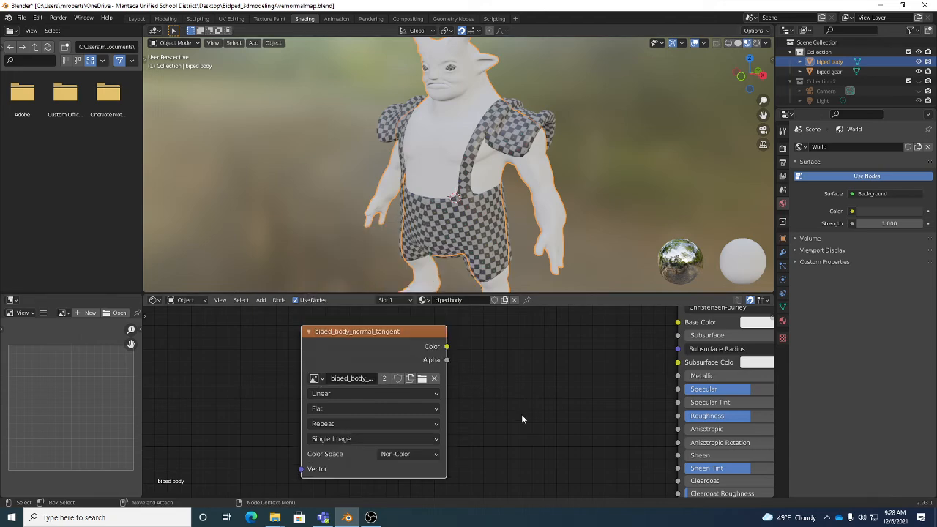
# Connect the normal image texture's Color output to the Principled BSDF's Normal input
pyautogui.keyDown('alt'); pyautogui.moveTo(586, 406); pyautogui.dragTo(513, 401, button='right'); pyautogui.keyUp('alt')
pyautogui.keyDown('alt'); pyautogui.moveTo(534, 399); pyautogui.dragTo(433, 380, button='middle'); pyautogui.keyUp('alt')
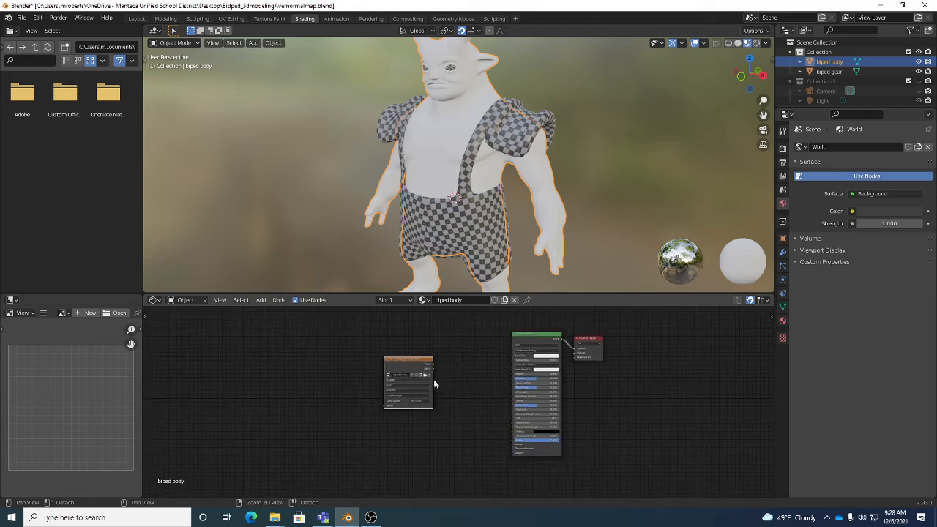
pyautogui.keyDown('alt'); pyautogui.moveTo(429, 375); pyautogui.dragTo(432, 374, button='right'); pyautogui.keyUp('alt')
pyautogui.keyDown('alt'); pyautogui.moveTo(432, 374); pyautogui.dragTo(410, 382, button='middle'); pyautogui.keyUp('alt')
pyautogui.keyDown('alt'); pyautogui.moveTo(410, 383); pyautogui.dragTo(429, 383, button='right'); pyautogui.keyUp('alt')
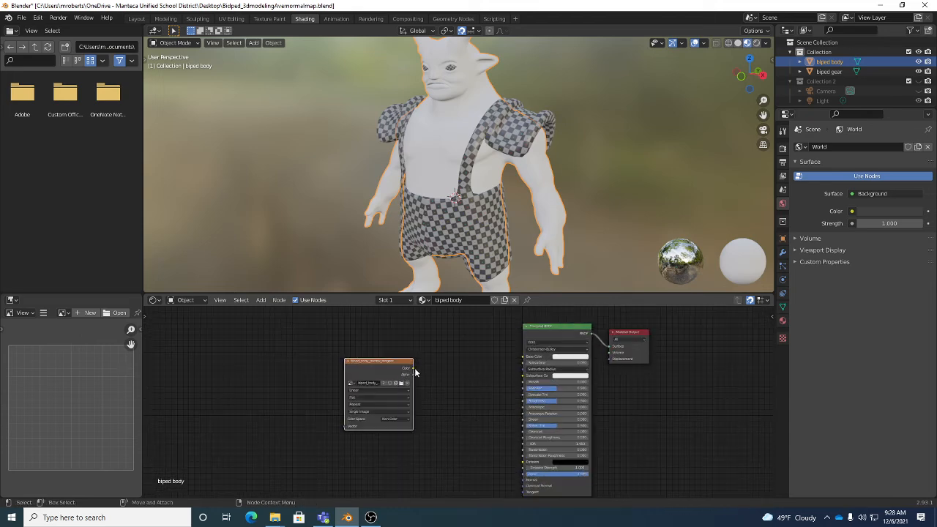
pyautogui.moveTo(412, 368); pyautogui.dragTo(438, 378)
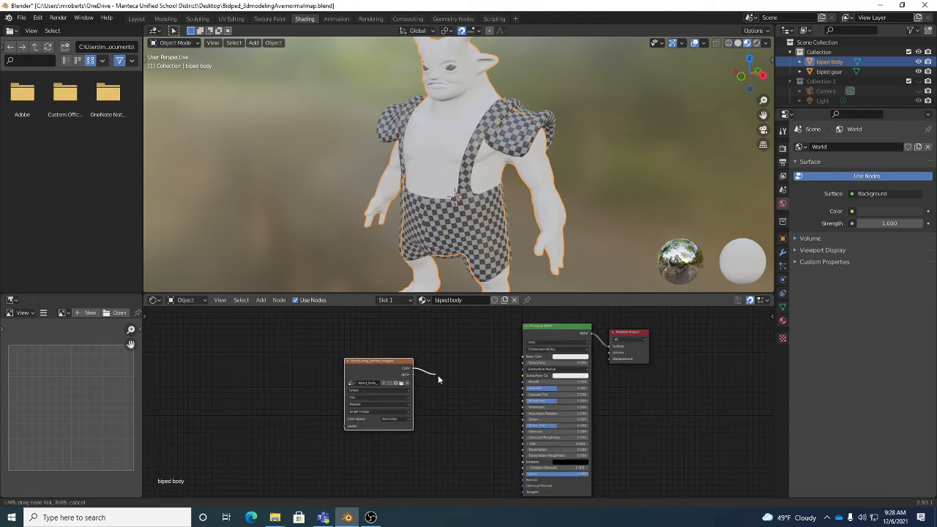
pyautogui.moveTo(484, 410)
pyautogui.mouseDown()
pyautogui.moveTo(507, 466)
pyautogui.moveTo(461, 418)
pyautogui.moveTo(474, 415)
pyautogui.moveTo(524, 481)
pyautogui.mouseUp()
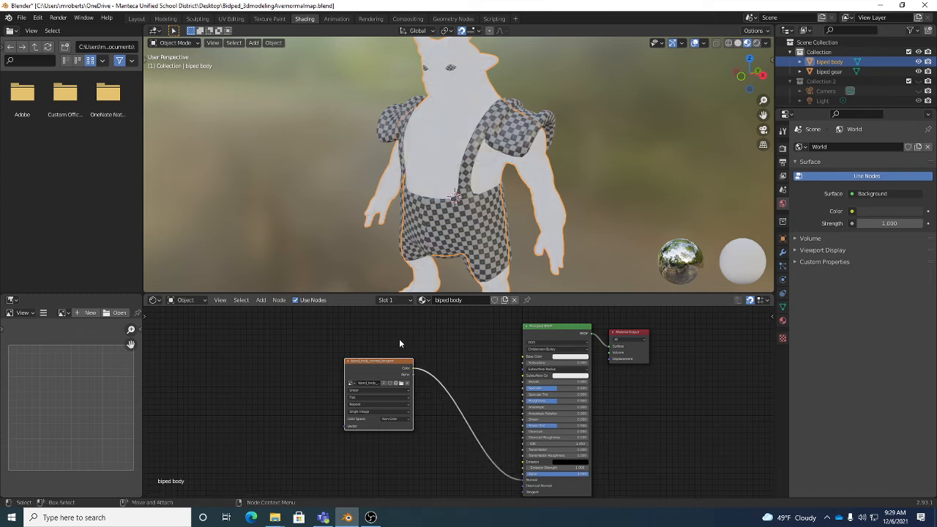
# Insert a Normal Map node on the link between the image texture and the Principled BSDF, spacing the texture node away from it
pyautogui.click(260, 301)
pyautogui.moveTo(279, 377)
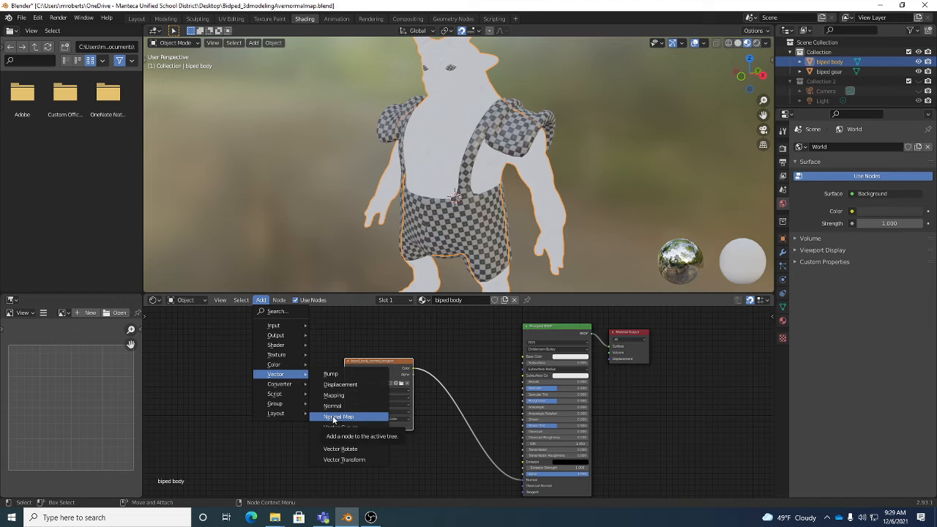
pyautogui.click(333, 418)
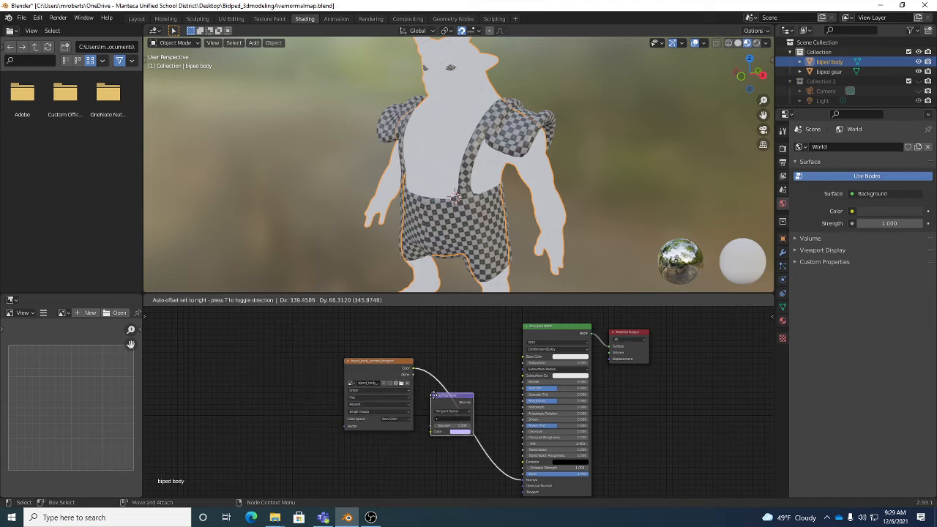
pyautogui.click(445, 401)
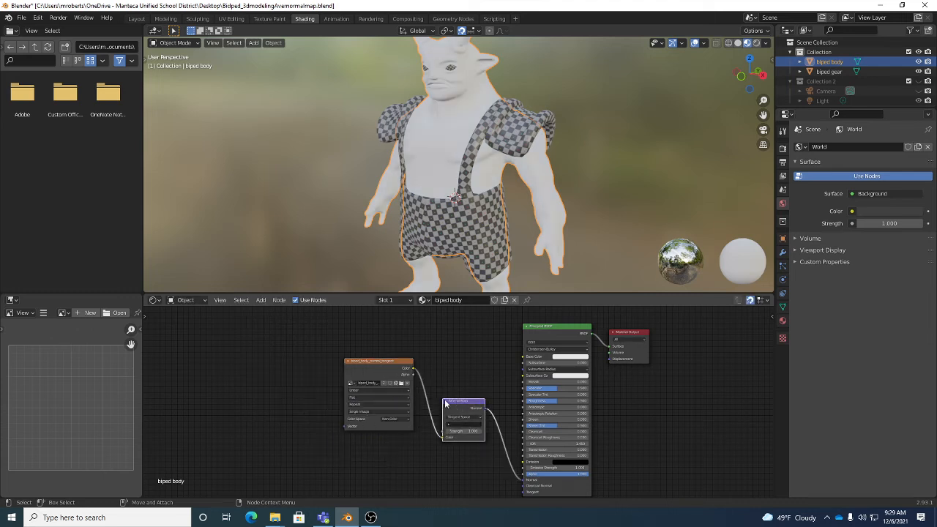
pyautogui.moveTo(383, 361); pyautogui.dragTo(325, 361)
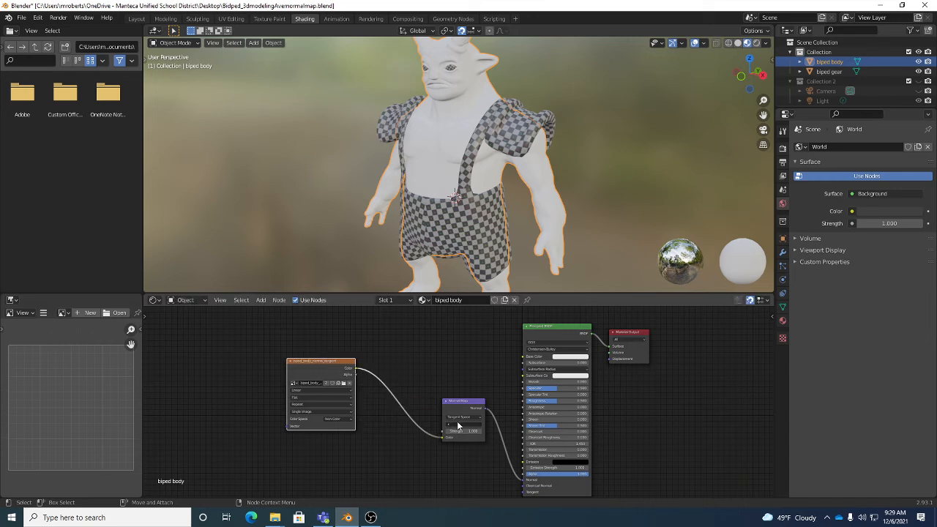
# Set the Normal Map node's UV map to biped body and its strength to 2, and reposition it between its neighbouring nodes
pyautogui.click(456, 424)
pyautogui.click(453, 435)
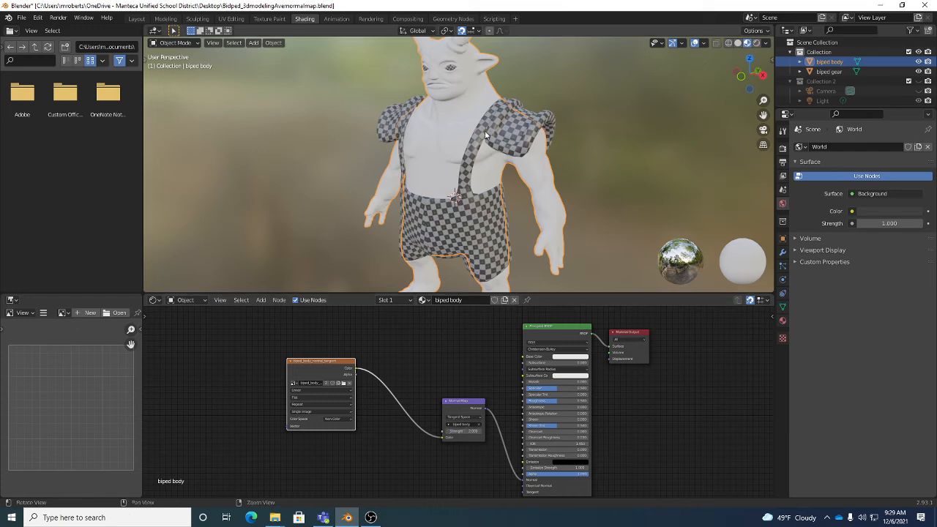
pyautogui.moveTo(485, 130)
pyautogui.mouseDown(button='middle')
pyautogui.moveTo(563, 125)
pyautogui.moveTo(568, 114)
pyautogui.moveTo(489, 123)
pyautogui.mouseUp(button='middle')
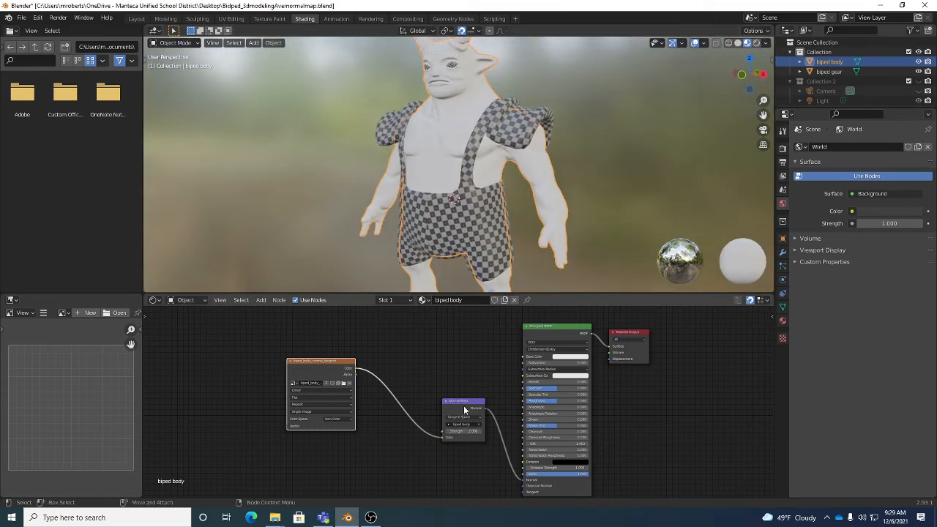
pyautogui.moveTo(471, 410); pyautogui.dragTo(440, 399)
pyautogui.keyDown('alt'); pyautogui.moveTo(652, 417); pyautogui.dragTo(651, 411, button='middle'); pyautogui.keyUp('alt')
pyautogui.keyDown('alt'); pyautogui.moveTo(651, 411); pyautogui.dragTo(638, 415, button='right'); pyautogui.keyUp('alt')
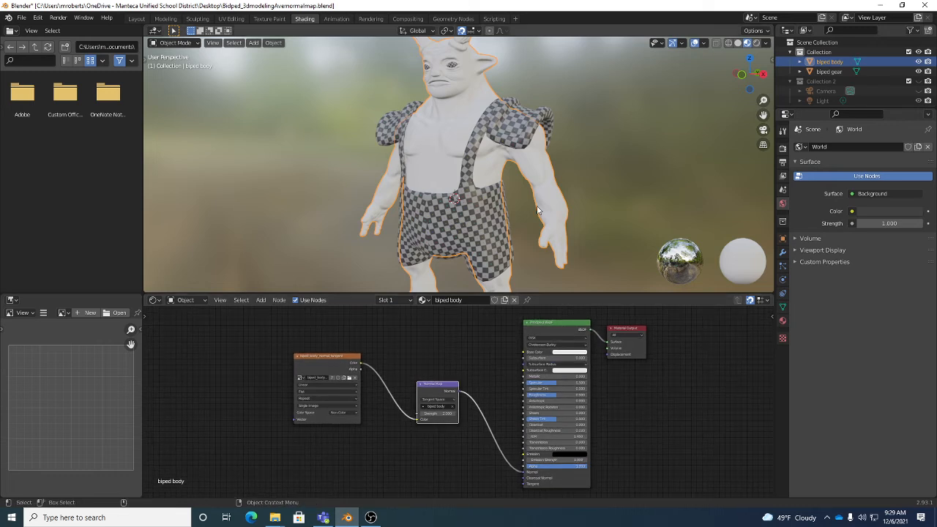
# Select the biped gear model and rename its material to biped gear
pyautogui.click(529, 129)
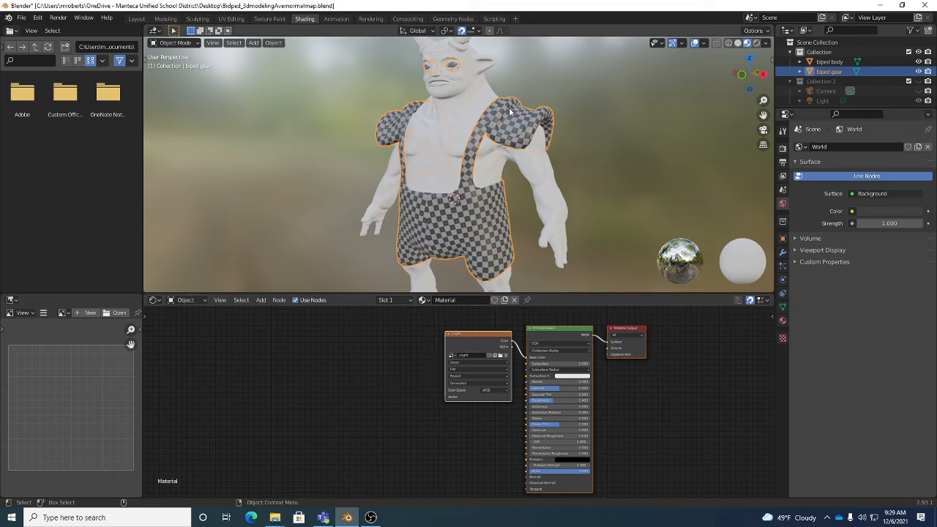
pyautogui.click(470, 299)
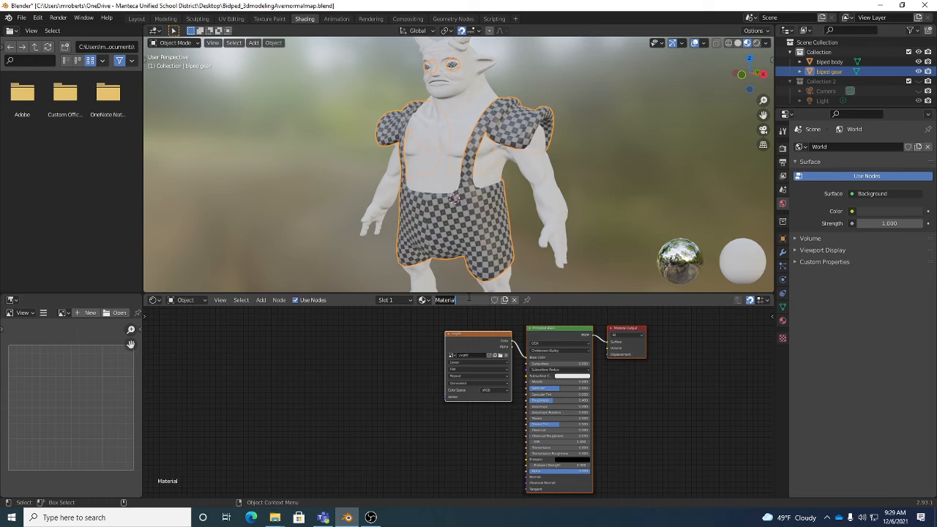
pyautogui.write('biped gear')
pyautogui.press('Return')
pyautogui.click(424, 300)
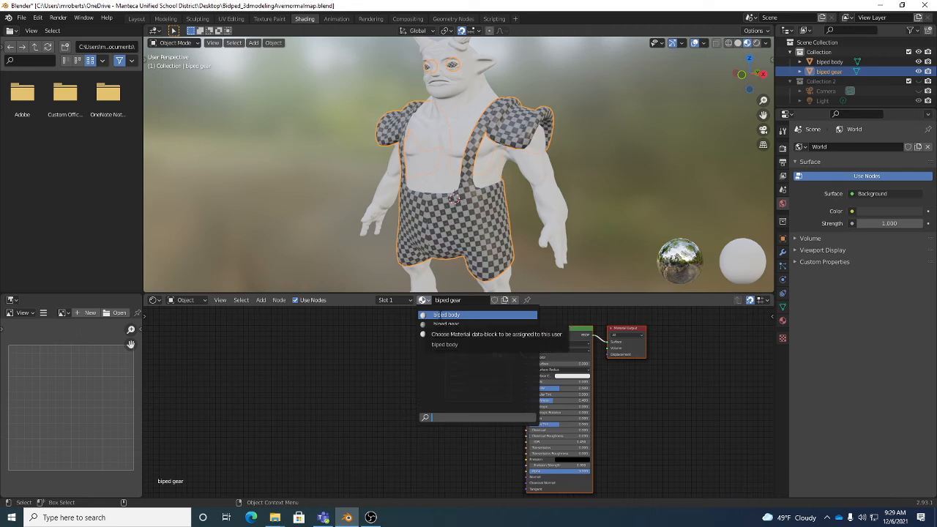
pyautogui.click(424, 303)
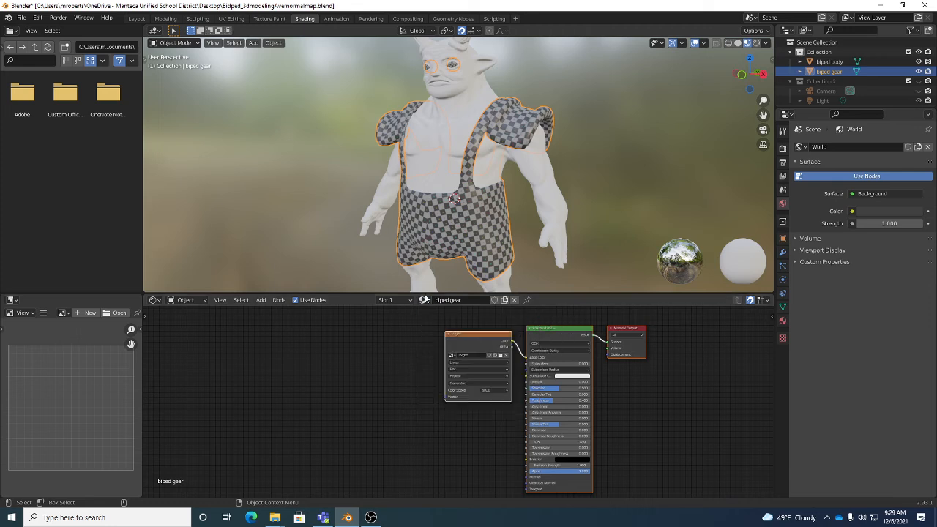
pyautogui.click(423, 301)
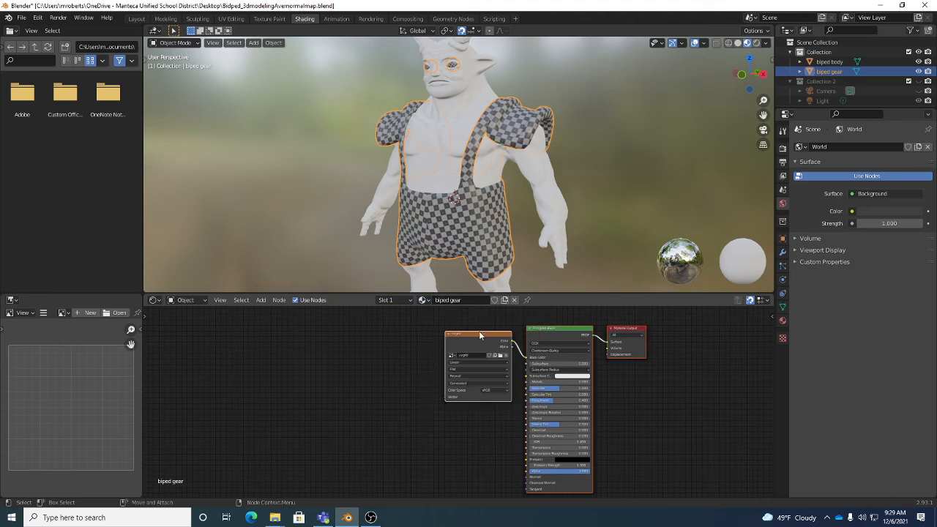
# Replace the checker image texture node in the gear material with a new, unconnected Image Texture node
pyautogui.click(479, 336)
pyautogui.press('Delete')
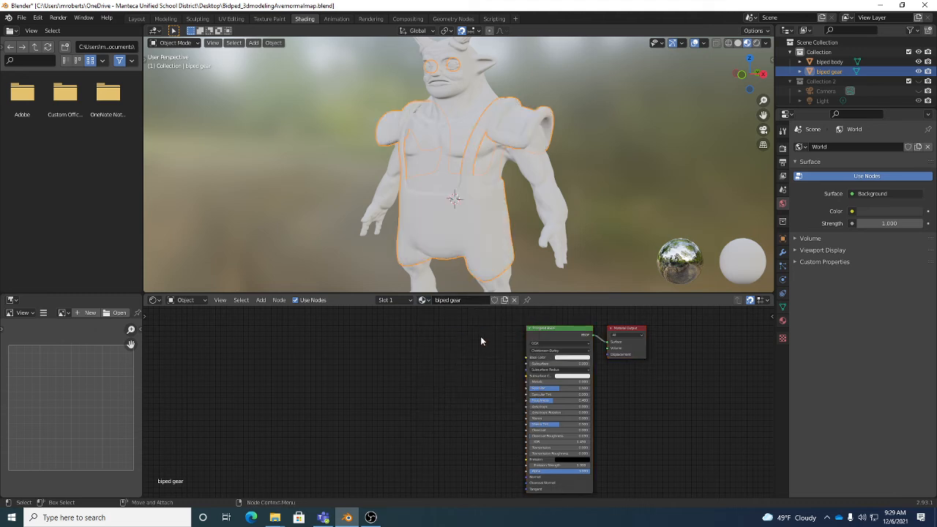
pyautogui.click(260, 300)
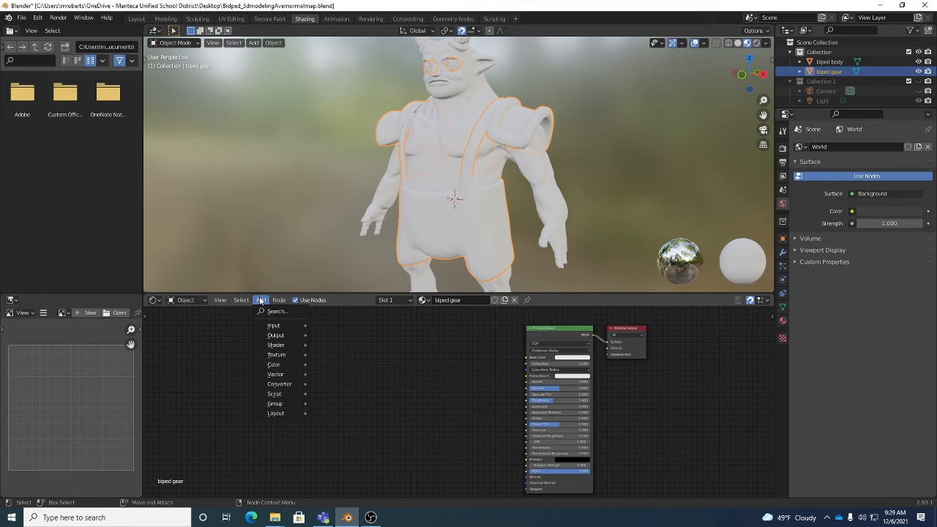
pyautogui.moveTo(281, 355)
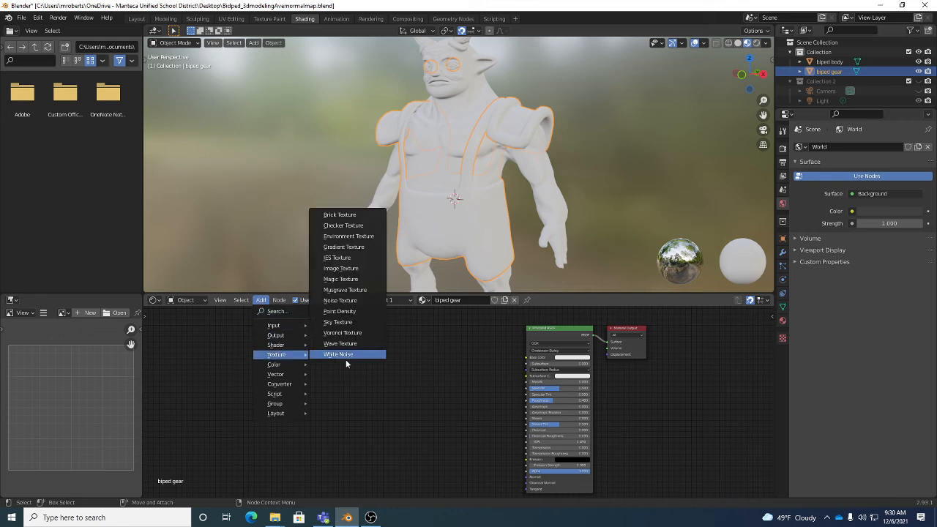
pyautogui.click(350, 269)
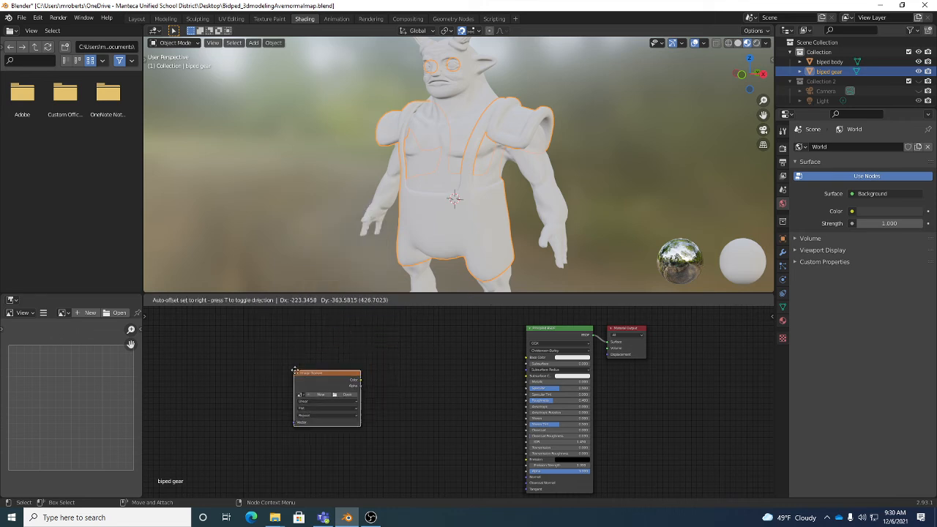
pyautogui.click(295, 364)
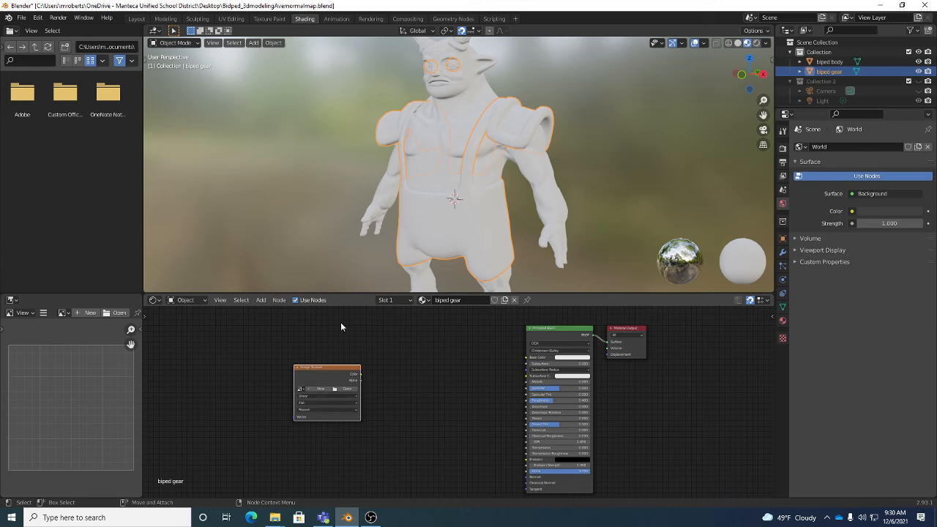
# Assign the biped_gear_normal_tangent image to the new Image Texture node
pyautogui.scroll(3, 323, 390)
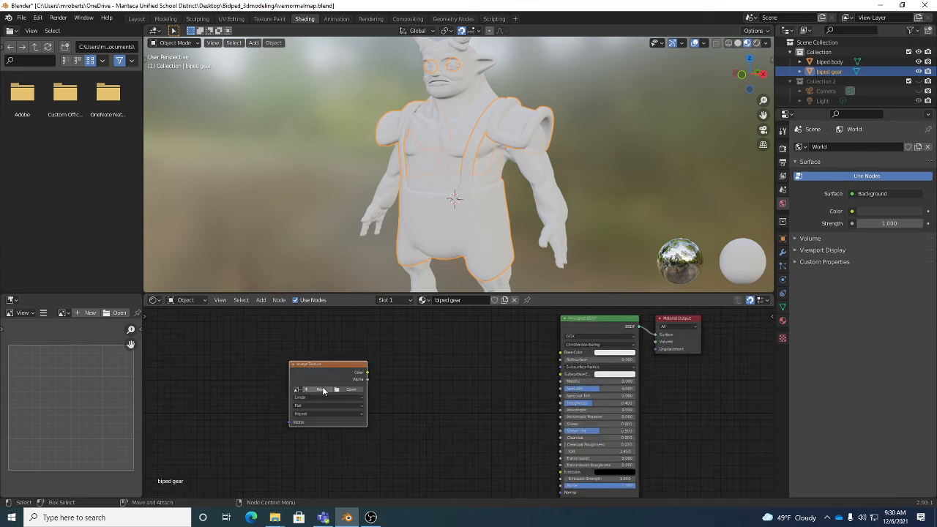
pyautogui.scroll(1, 324, 392)
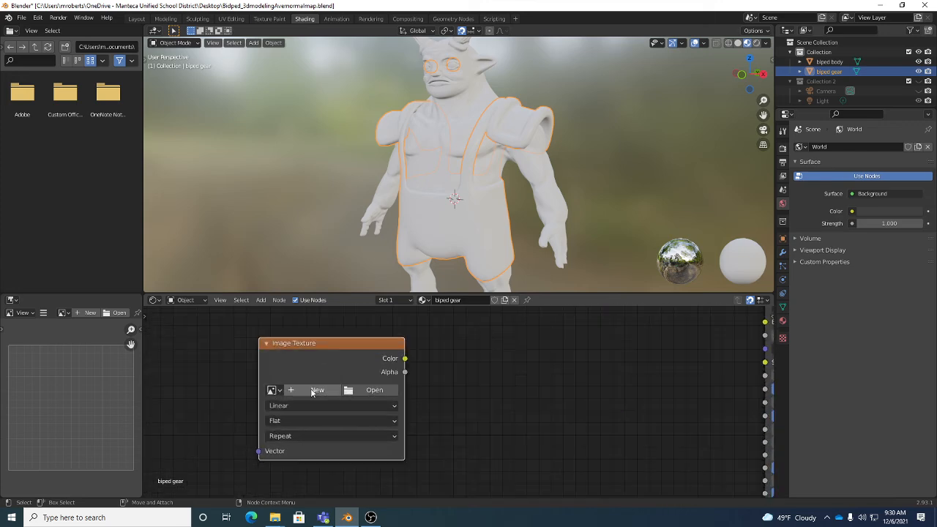
pyautogui.moveTo(524, 393); pyautogui.dragTo(434, 422, button='middle')
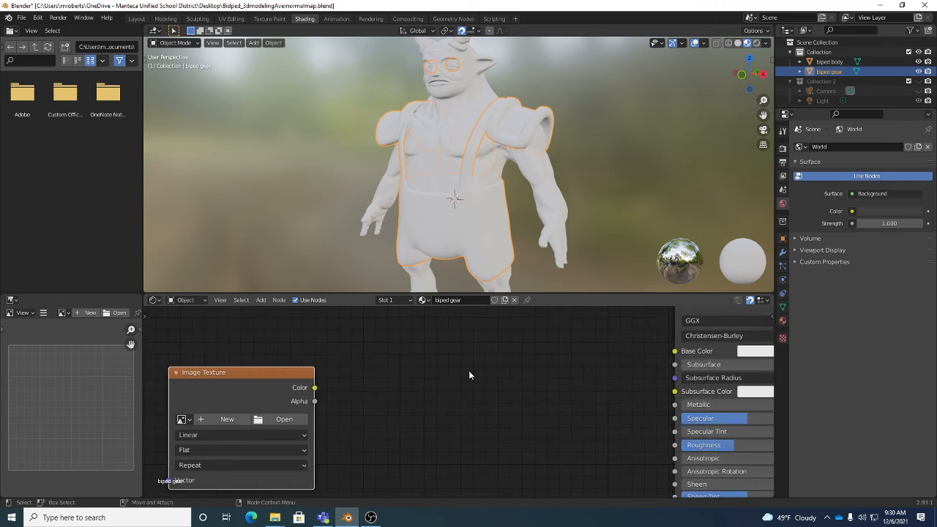
pyautogui.keyDown('alt'); pyautogui.moveTo(500, 432); pyautogui.dragTo(505, 396, button='middle'); pyautogui.keyUp('alt')
pyautogui.keyDown('alt'); pyautogui.moveTo(513, 396); pyautogui.dragTo(507, 420, button='right'); pyautogui.keyUp('alt')
pyautogui.keyDown('alt'); pyautogui.moveTo(456, 420); pyautogui.dragTo(540, 410, button='middle'); pyautogui.keyUp('alt')
pyautogui.keyDown('alt'); pyautogui.moveTo(412, 405); pyautogui.dragTo(434, 399, button='right'); pyautogui.keyUp('alt')
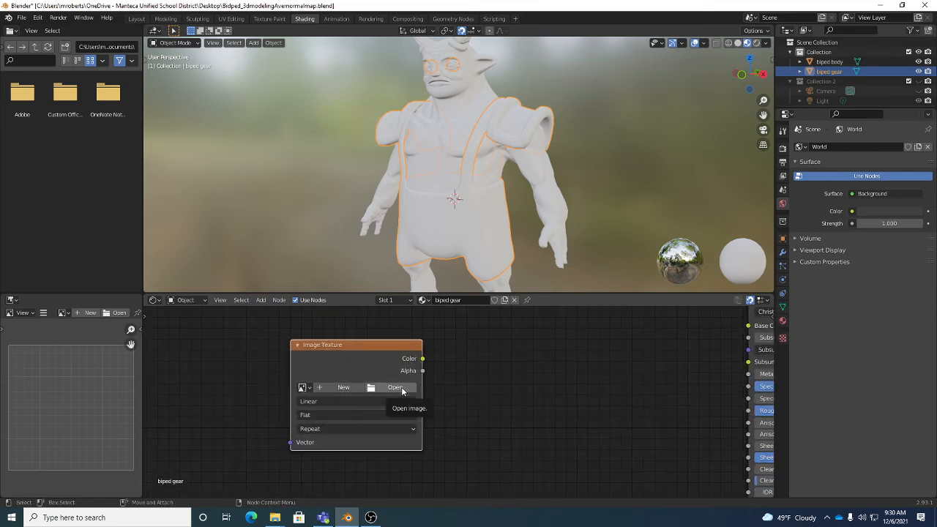
pyautogui.click(302, 388)
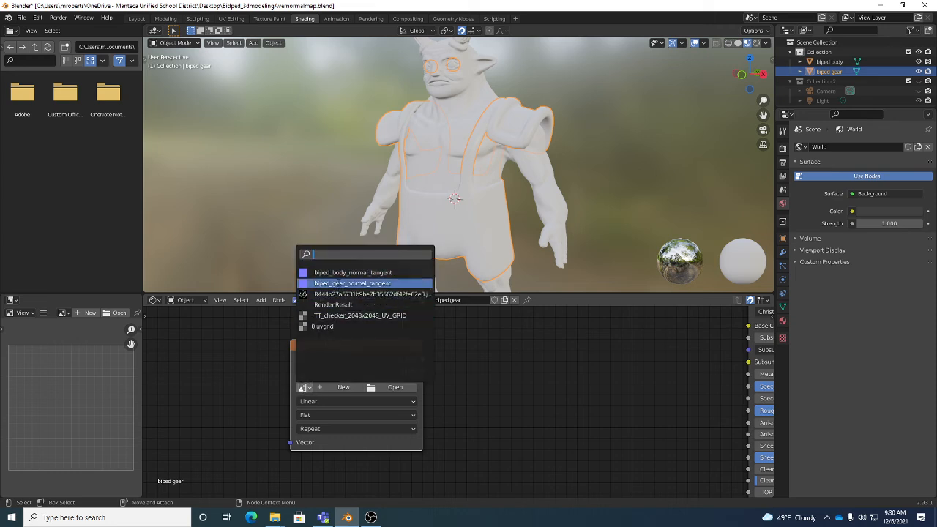
pyautogui.click(337, 283)
# Connect the gear normal texture's Color output to the Principled BSDF's Normal input
pyautogui.scroll(-2, 551, 421)
pyautogui.moveTo(546, 427); pyautogui.dragTo(410, 380, button='middle')
pyautogui.scroll(-3, 399, 376)
pyautogui.scroll(1, 410, 378)
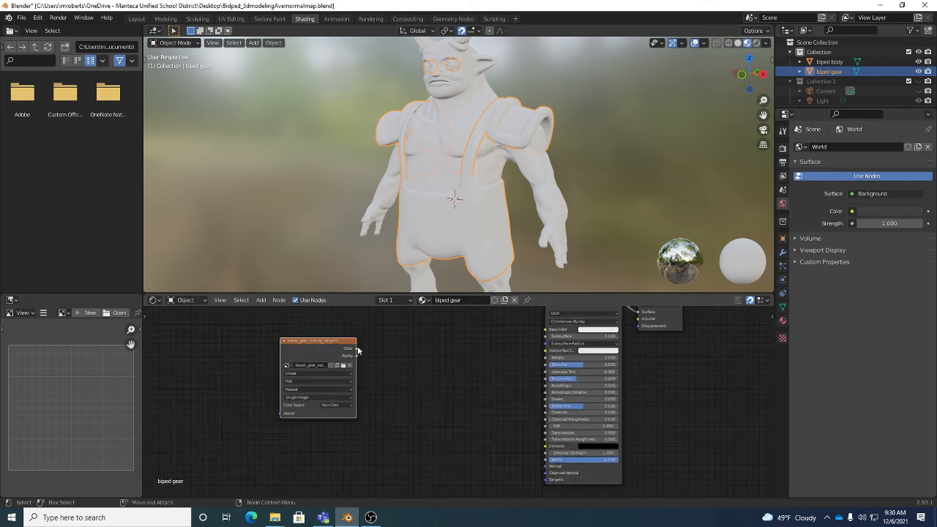
pyautogui.moveTo(356, 348)
pyautogui.mouseDown()
pyautogui.moveTo(390, 364)
pyautogui.moveTo(363, 355)
pyautogui.mouseUp()
pyautogui.keyDown('alt'); pyautogui.moveTo(366, 364); pyautogui.dragTo(425, 375, button='right'); pyautogui.keyUp('alt')
pyautogui.keyDown('alt'); pyautogui.moveTo(412, 366); pyautogui.dragTo(396, 363, button='middle'); pyautogui.keyUp('alt')
pyautogui.keyDown('alt'); pyautogui.moveTo(395, 363); pyautogui.dragTo(374, 361, button='right'); pyautogui.keyUp('alt')
pyautogui.keyDown('alt'); pyautogui.moveTo(383, 357); pyautogui.dragTo(387, 342, button='middle'); pyautogui.keyUp('alt')
pyautogui.keyDown('alt'); pyautogui.moveTo(387, 341); pyautogui.dragTo(374, 337, button='right'); pyautogui.keyUp('alt')
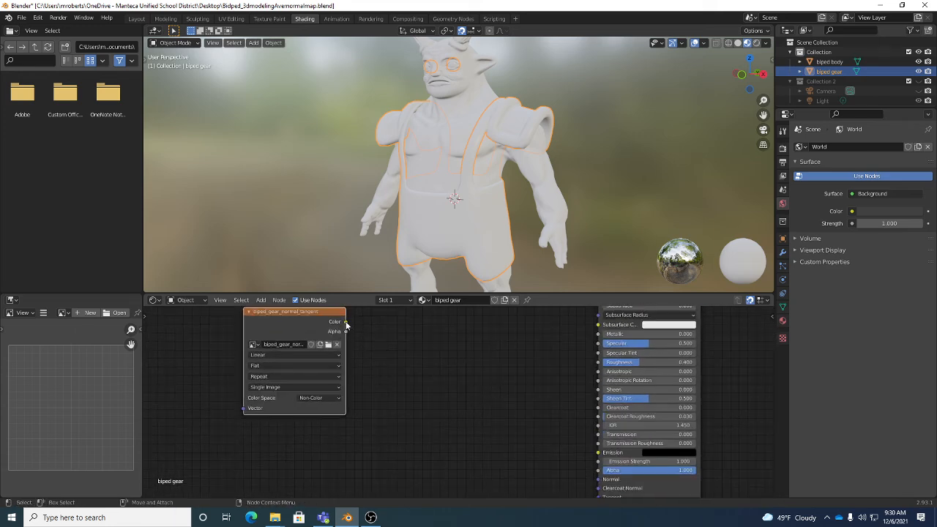
pyautogui.moveTo(346, 322); pyautogui.dragTo(601, 480)
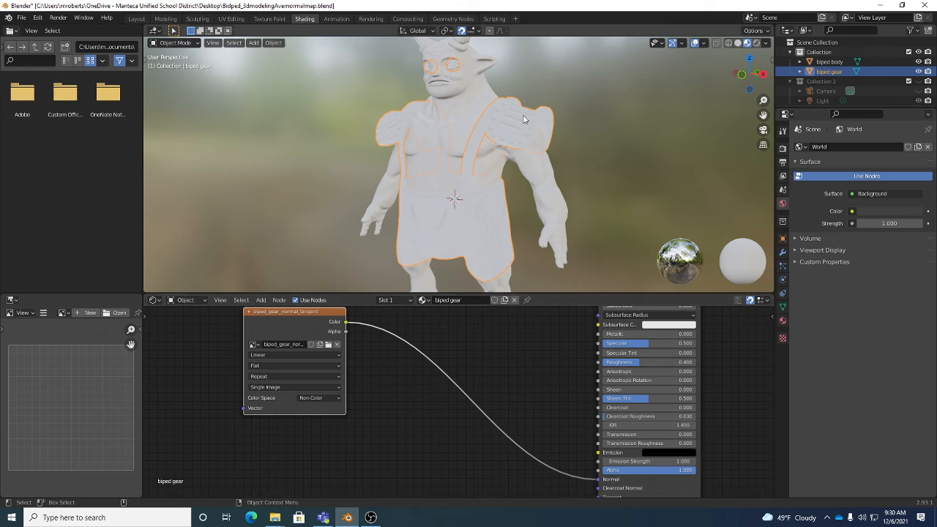
# Insert a Normal Map node on the link between the gear normal texture and the Principled BSDF
pyautogui.click(262, 300)
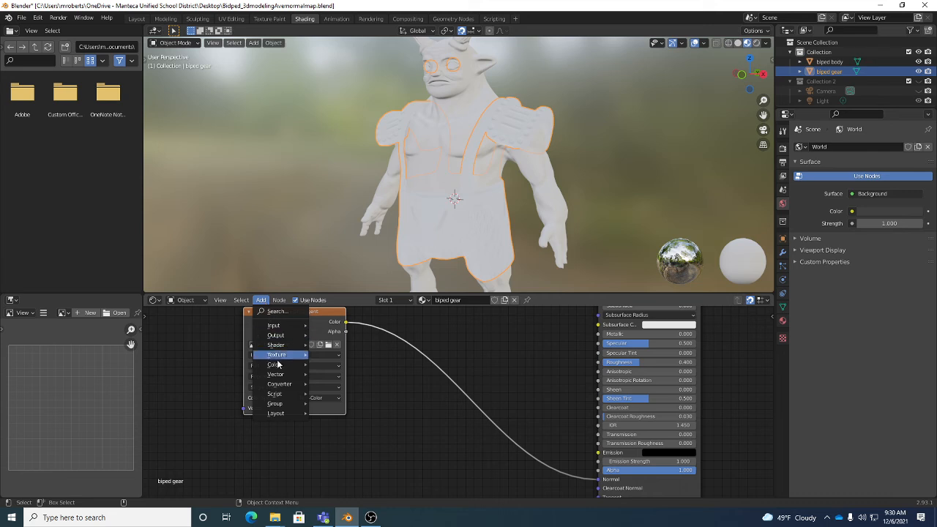
pyautogui.moveTo(278, 379)
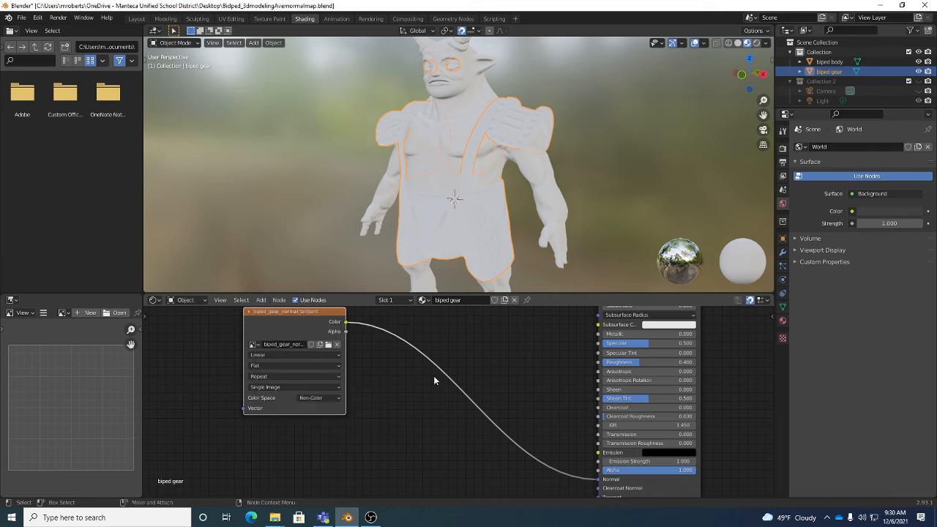
pyautogui.click(260, 300)
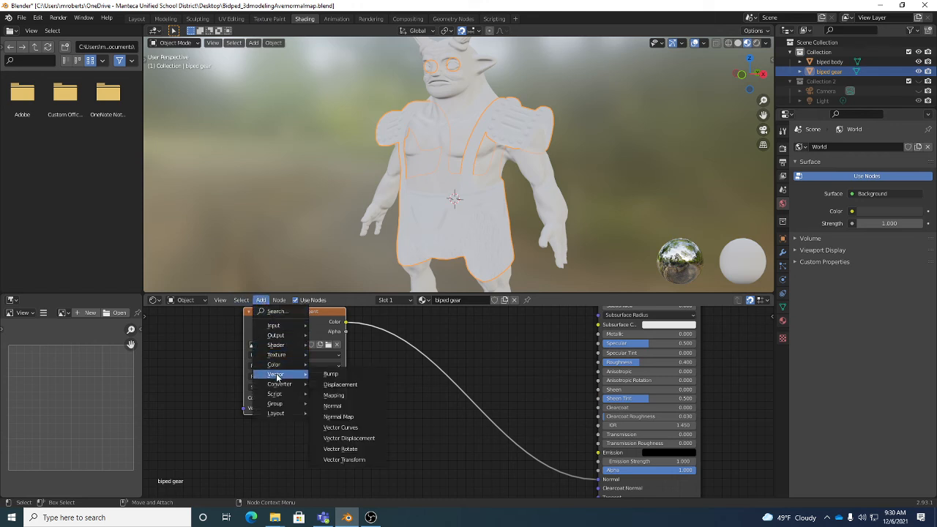
pyautogui.click(369, 417)
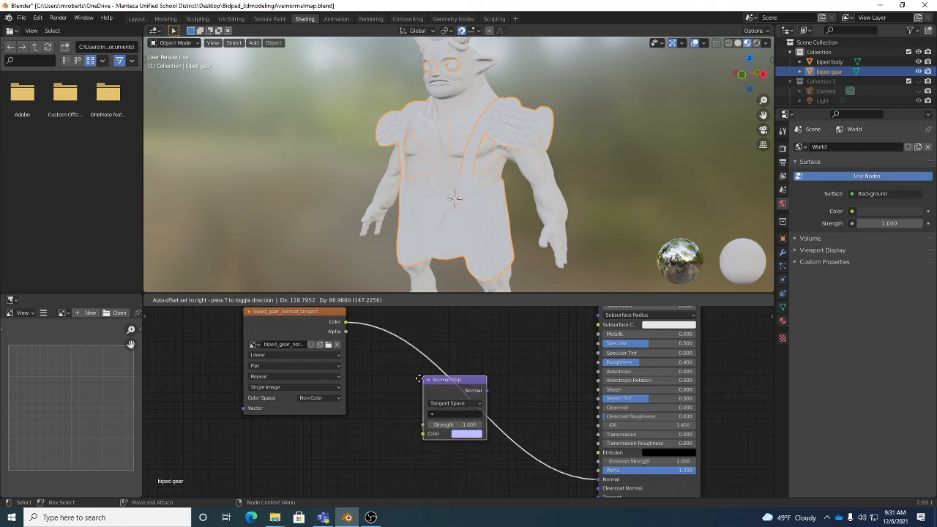
pyautogui.click(419, 377)
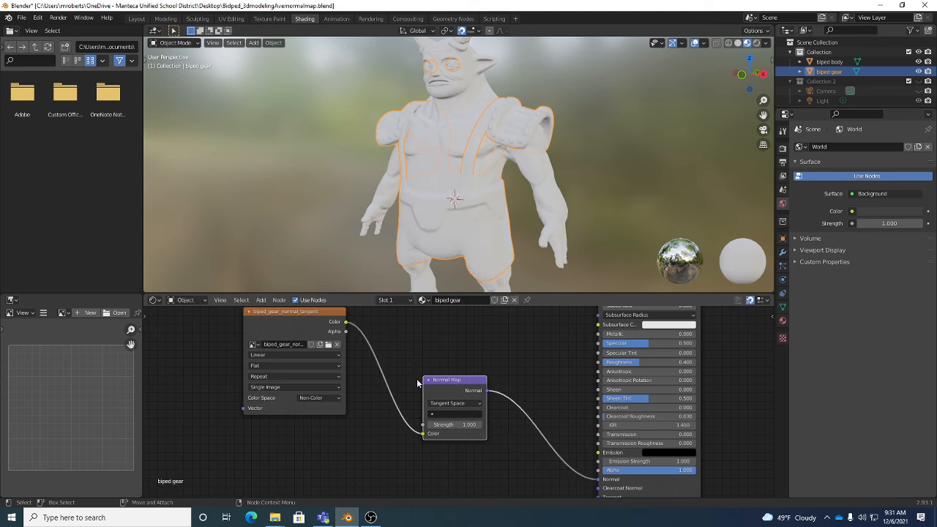
# Set the Normal Map node's UV map to biped gear and its strength to 2
pyautogui.click(451, 415)
pyautogui.click(441, 328)
pyautogui.click(455, 425)
pyautogui.write('2')
pyautogui.press('Return')
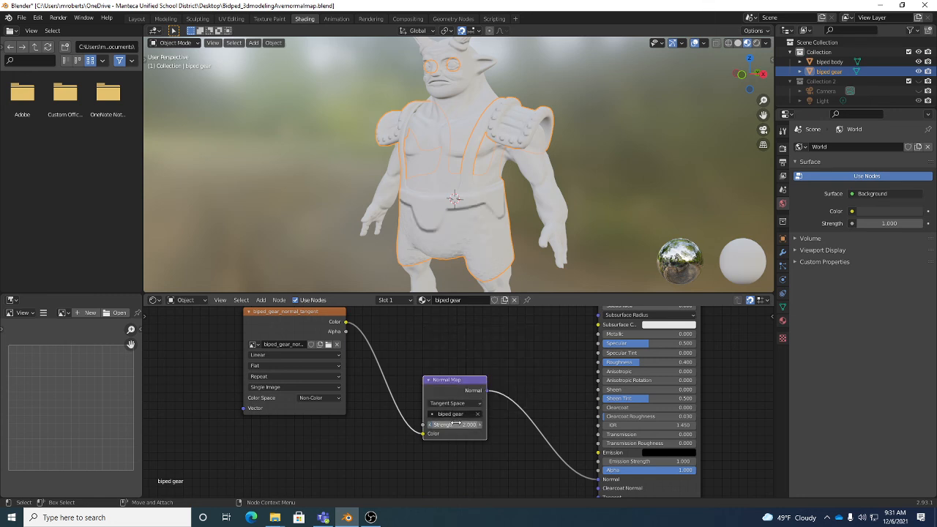
# Examine the normal-mapped gear and body from several angles, comparing the shoulder armour's detail with its wireframe and deselecting the model
pyautogui.moveTo(533, 248)
pyautogui.mouseDown(button='middle')
pyautogui.moveTo(515, 235)
pyautogui.moveTo(596, 227)
pyautogui.moveTo(518, 248)
pyautogui.moveTo(522, 222)
pyautogui.moveTo(528, 241)
pyautogui.mouseUp(button='middle')
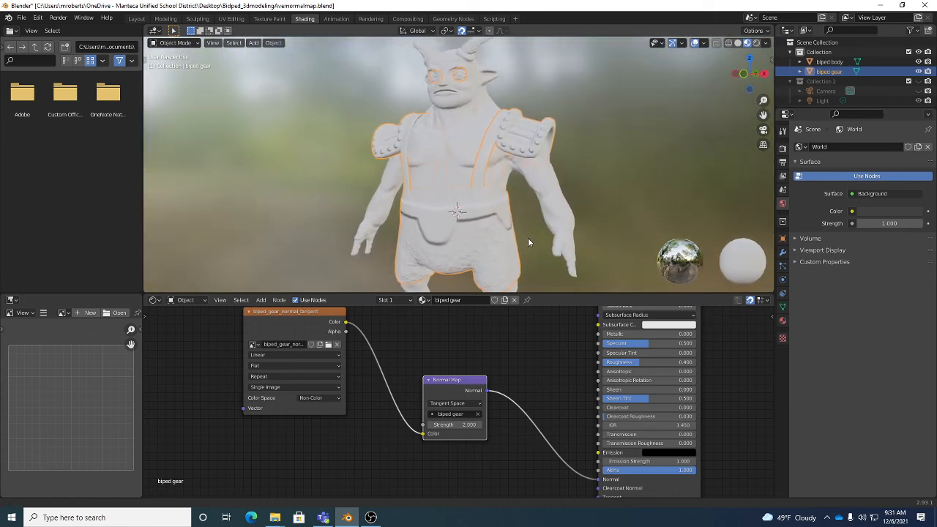
pyautogui.scroll(6, 529, 241)
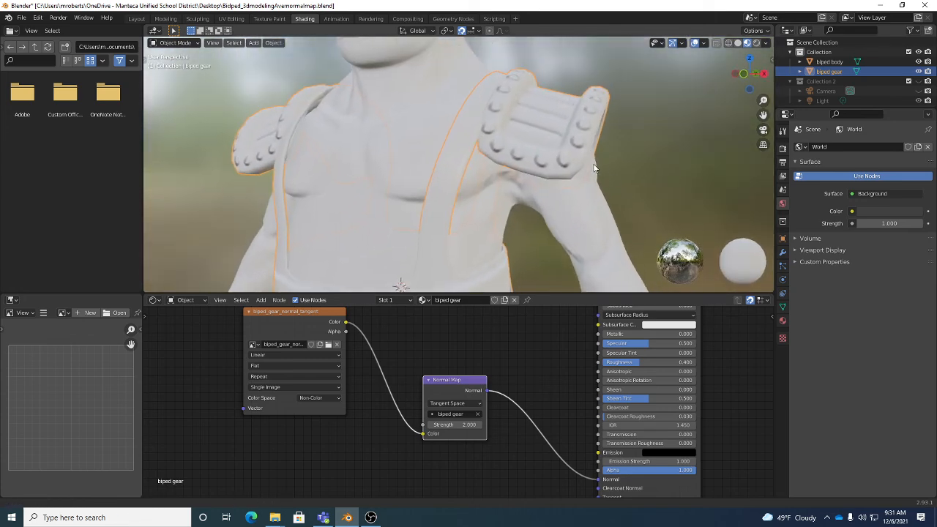
pyautogui.press('Tab')
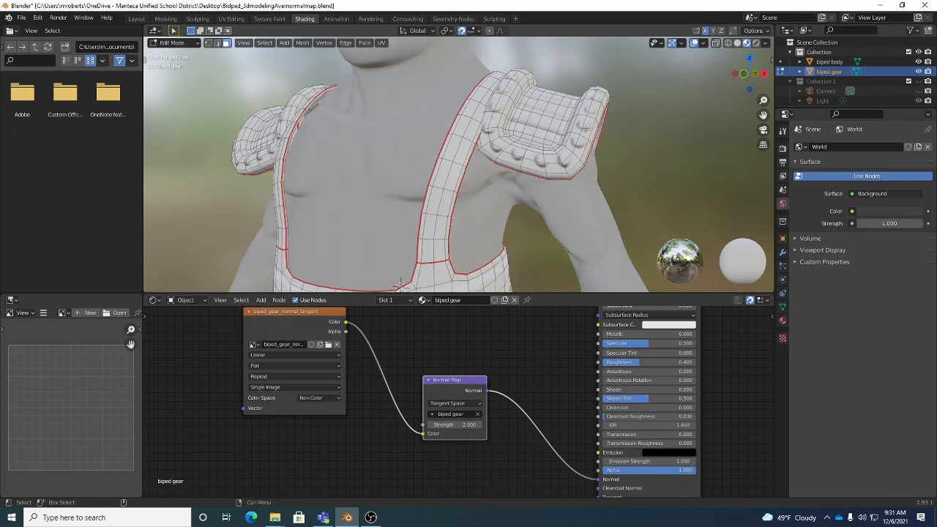
pyautogui.press('Tab')
pyautogui.scroll(-6, 563, 139)
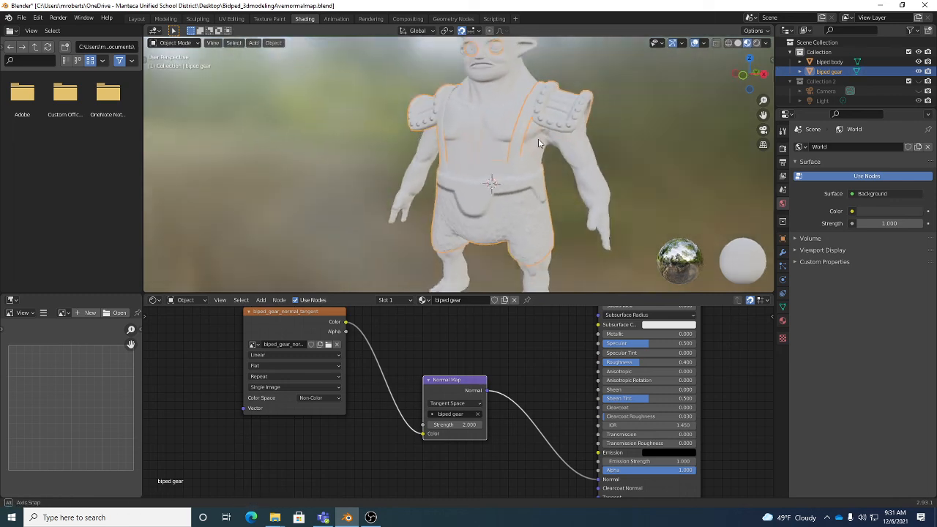
pyautogui.moveTo(539, 140); pyautogui.dragTo(622, 137, button='middle')
pyautogui.click(621, 137)
pyautogui.moveTo(565, 156); pyautogui.dragTo(541, 131, button='middle')
pyautogui.moveTo(481, 146); pyautogui.dragTo(484, 170, button='middle')
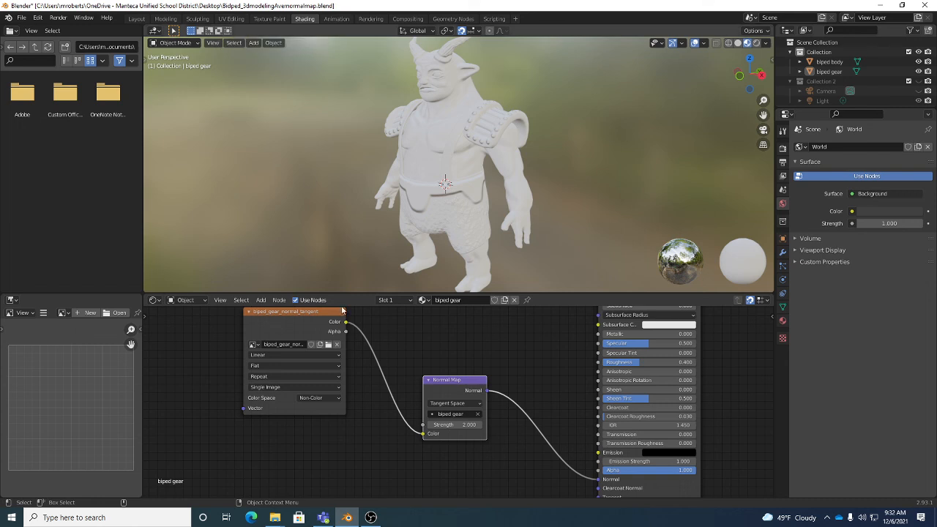
pyautogui.click(372, 518)
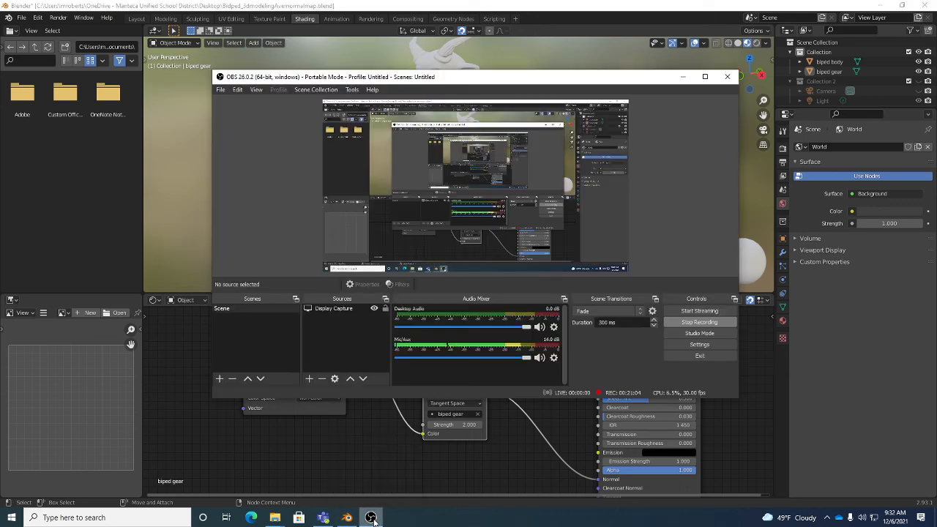